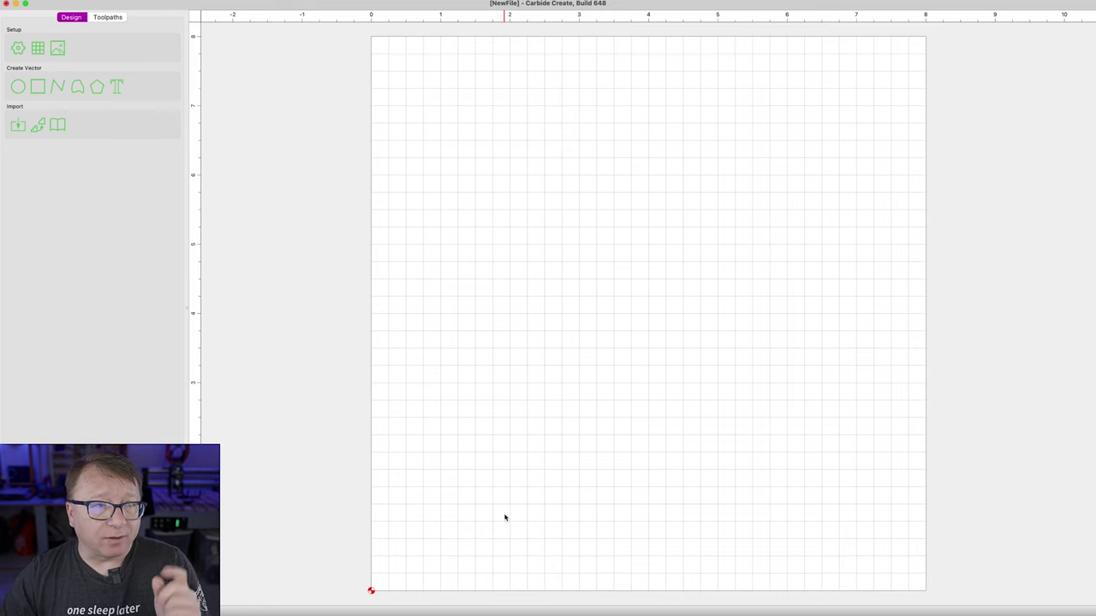
Set the stock to 20 × 12 in, 1.25 in thick, keeping Shapeoko 4 as the machine
click(18, 48)
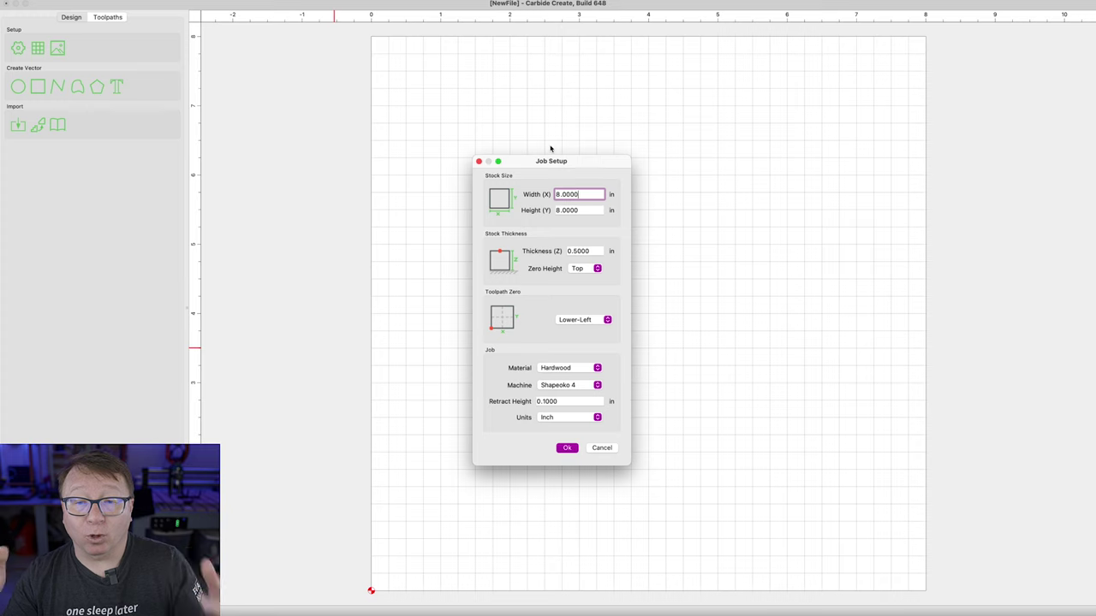
key(super+a)
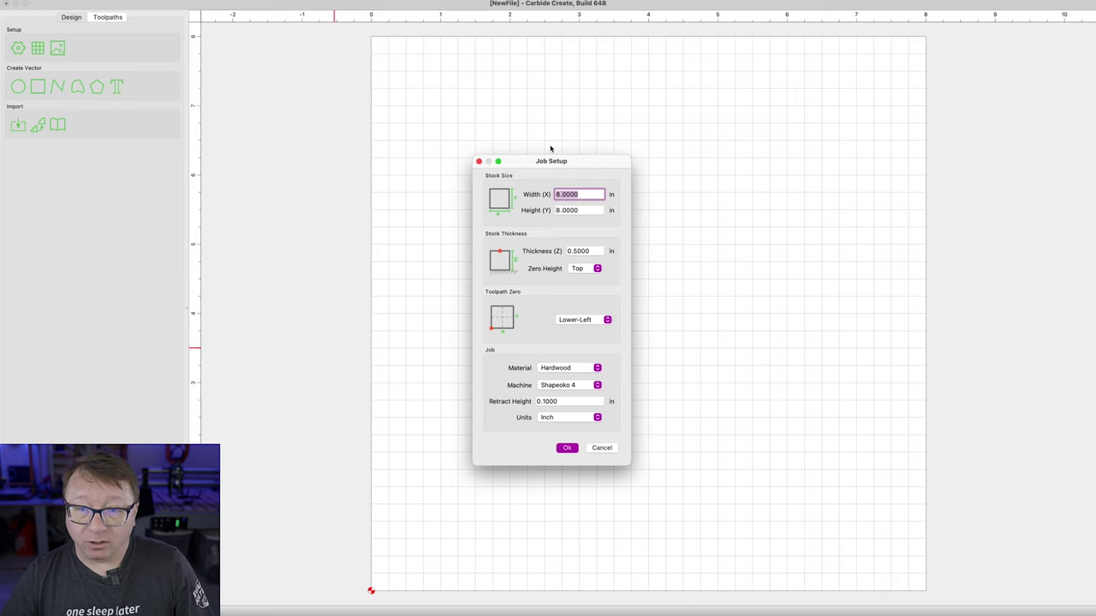
text(20)
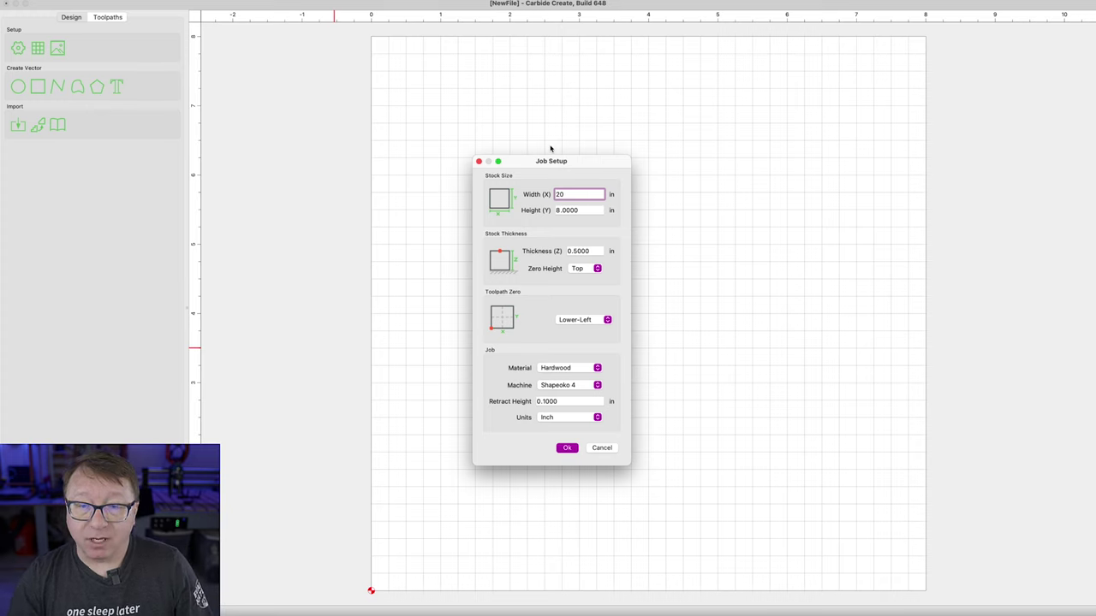
key(Tab)
text(12)
key(Tab)
text(1.25)
key(Tab)
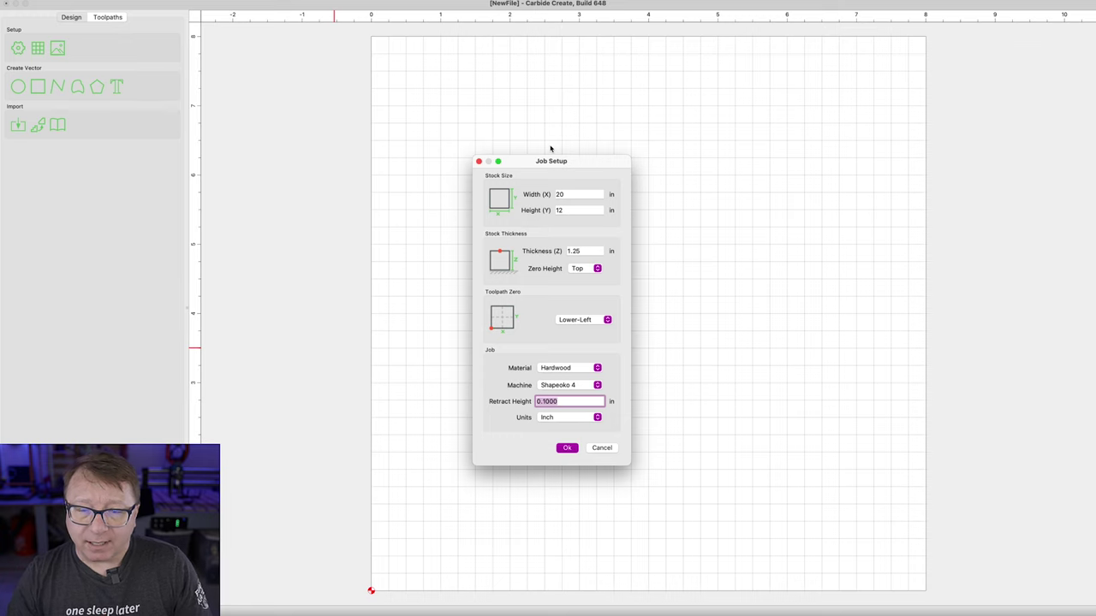
click(579, 386)
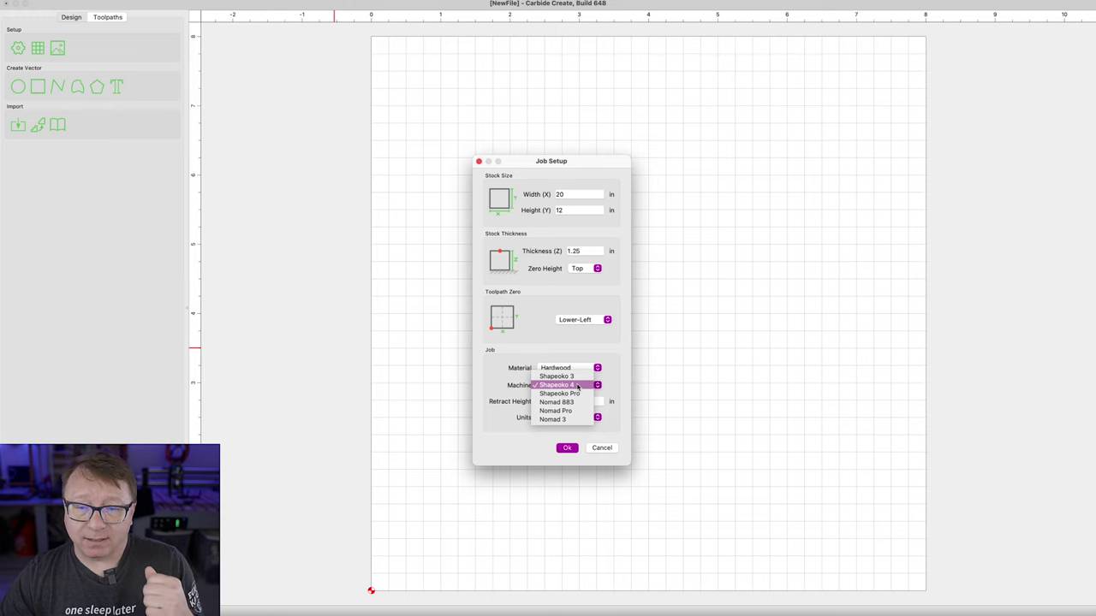
click(608, 389)
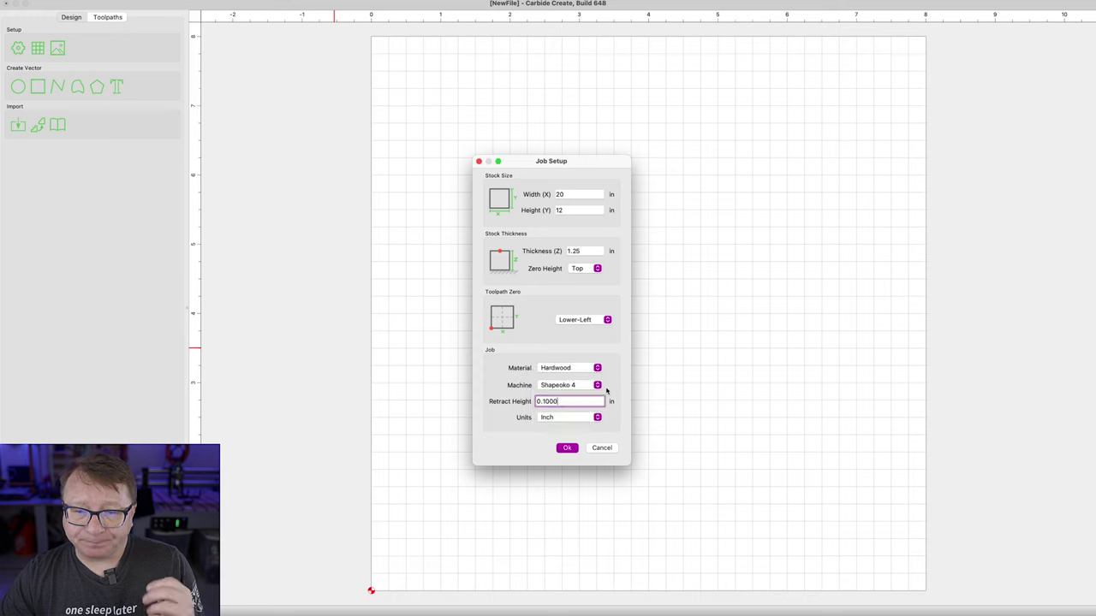
click(565, 449)
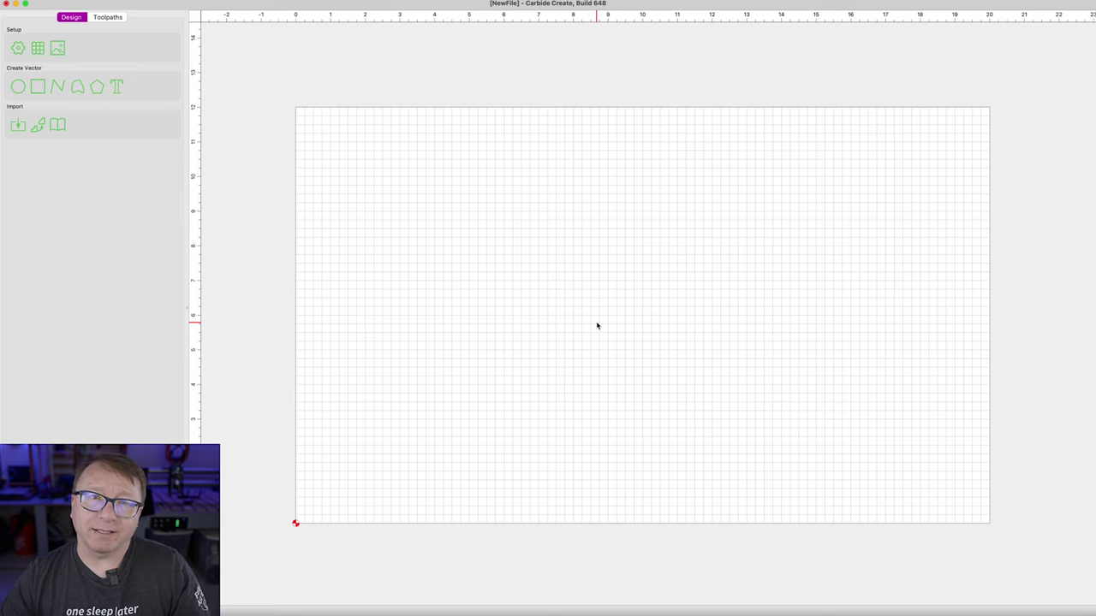
Import 1548546245.svg from Downloads as a 26.667 × 14.264 in pig outline and bring up Scale
click(16, 127)
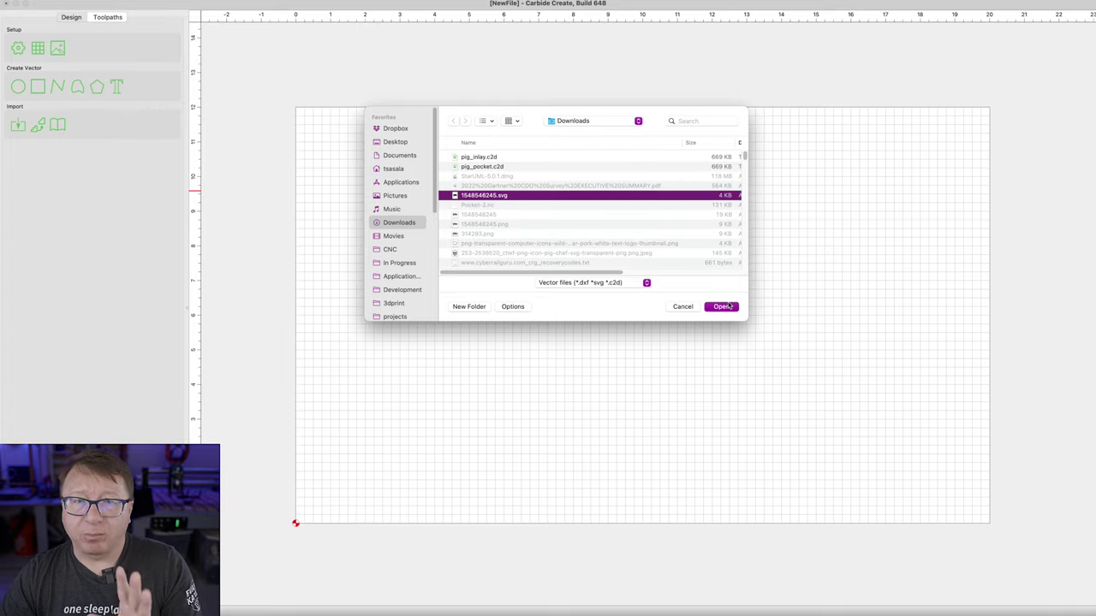
click(723, 306)
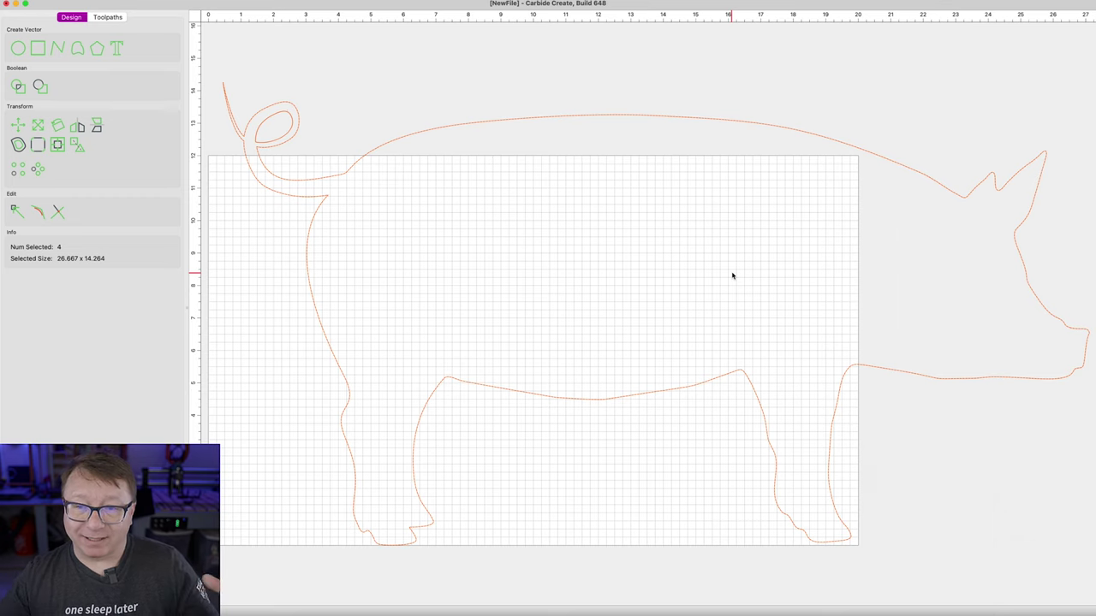
click(38, 126)
Scale the pig outline to 14 in wide, giving 14.000 × 7.489 in
click(112, 101)
key(super+a)
text(14)
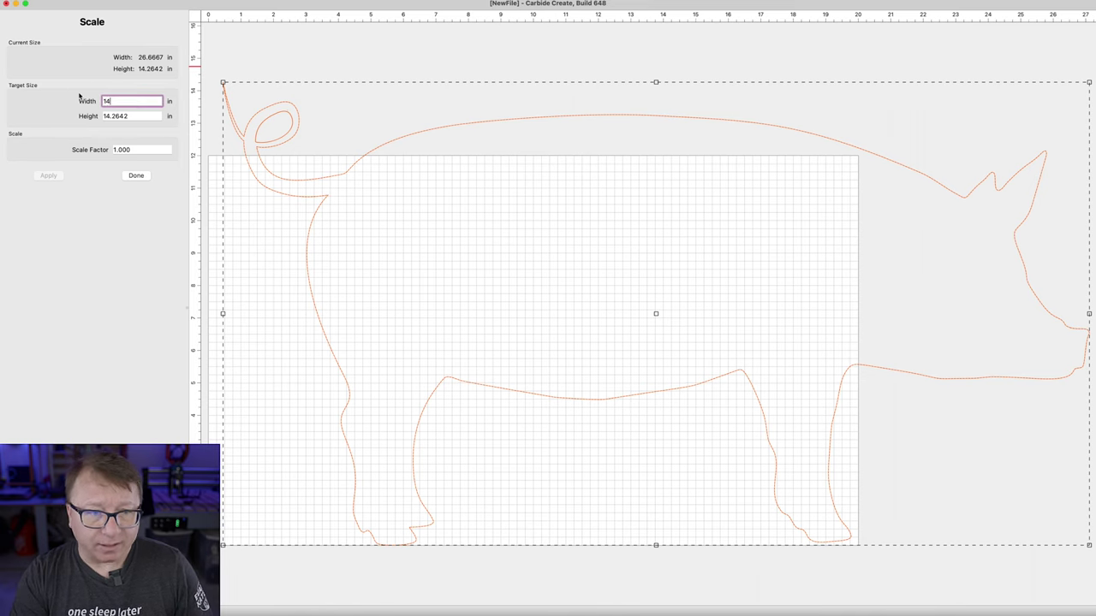
key(Tab)
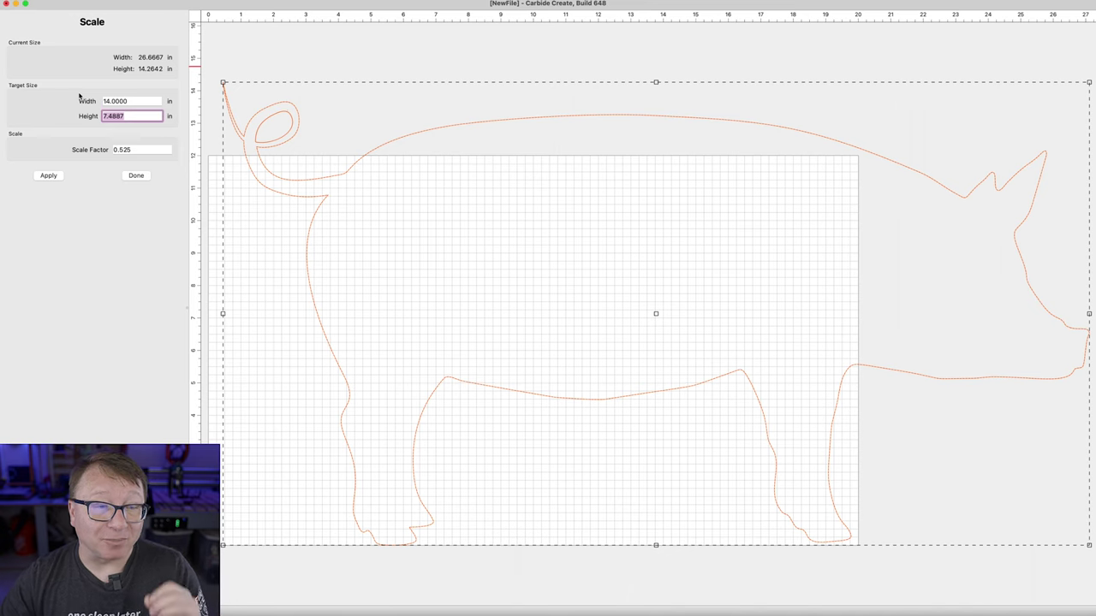
click(51, 176)
click(136, 176)
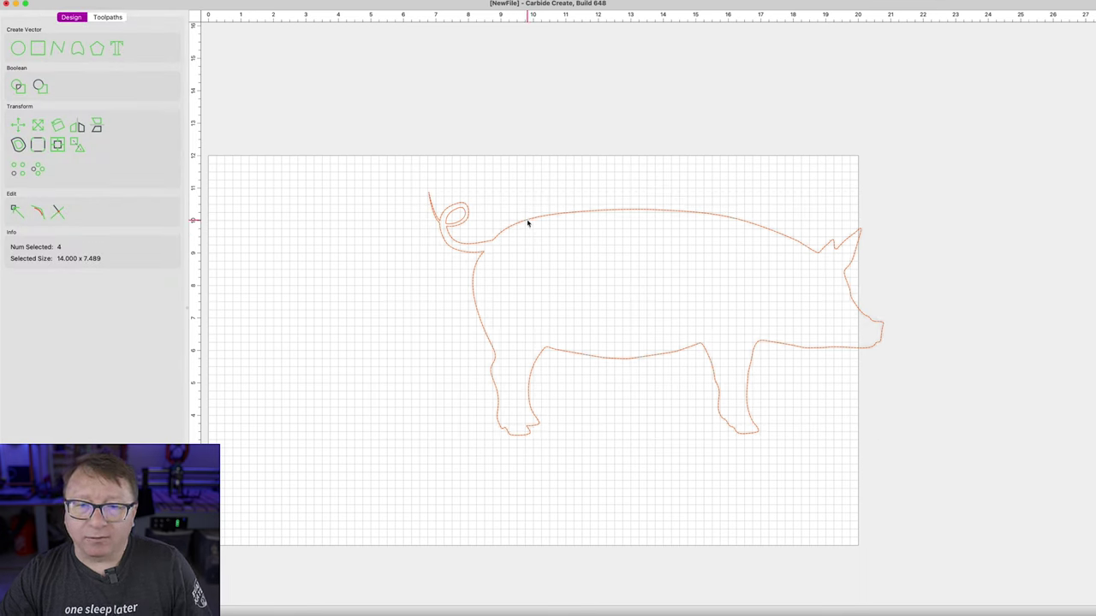
Drag the pig outline left so it sits centred within the 20 × 12 in stock
drag(525, 219, 413, 264)
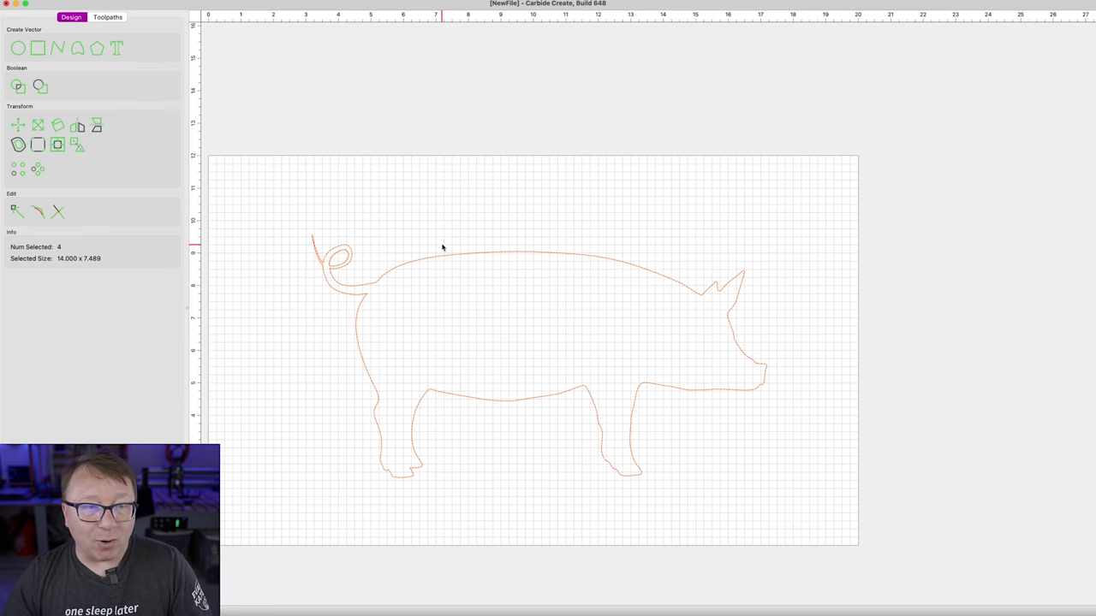
click(494, 193)
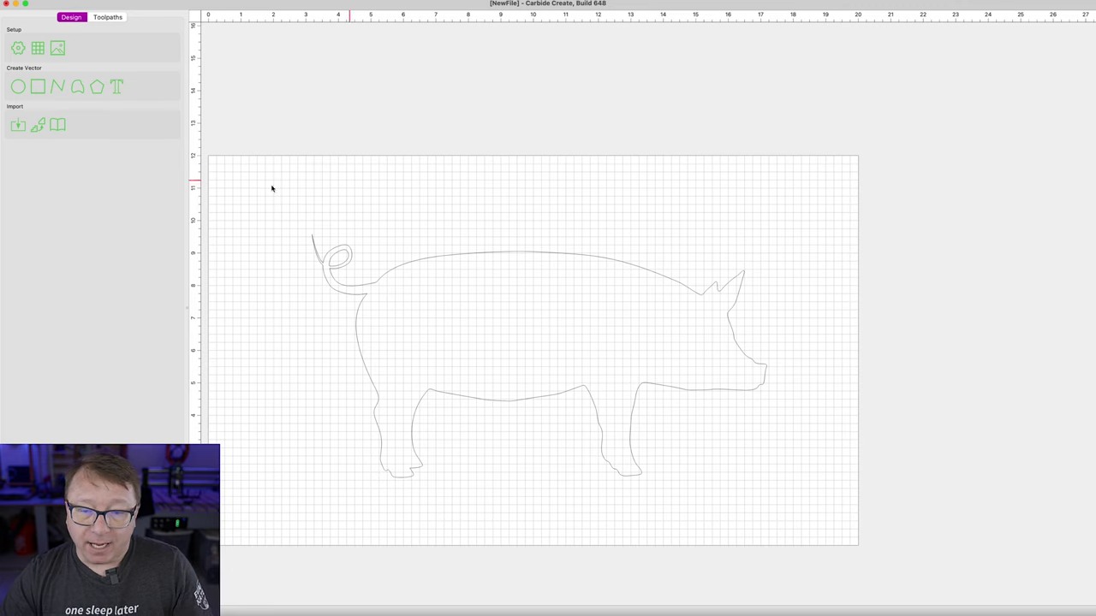
scroll(755, 284, up, 2)
scroll(744, 282, up, 4)
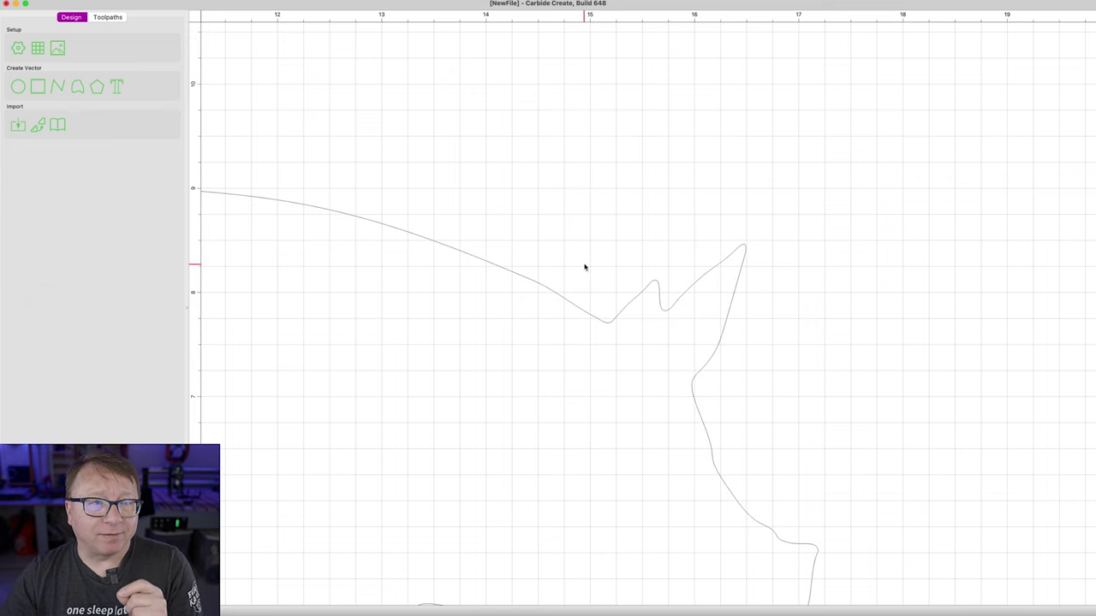
Fillet all corners of the pig body outline at 0.125 in radius, replacing the original vectors
click(533, 283)
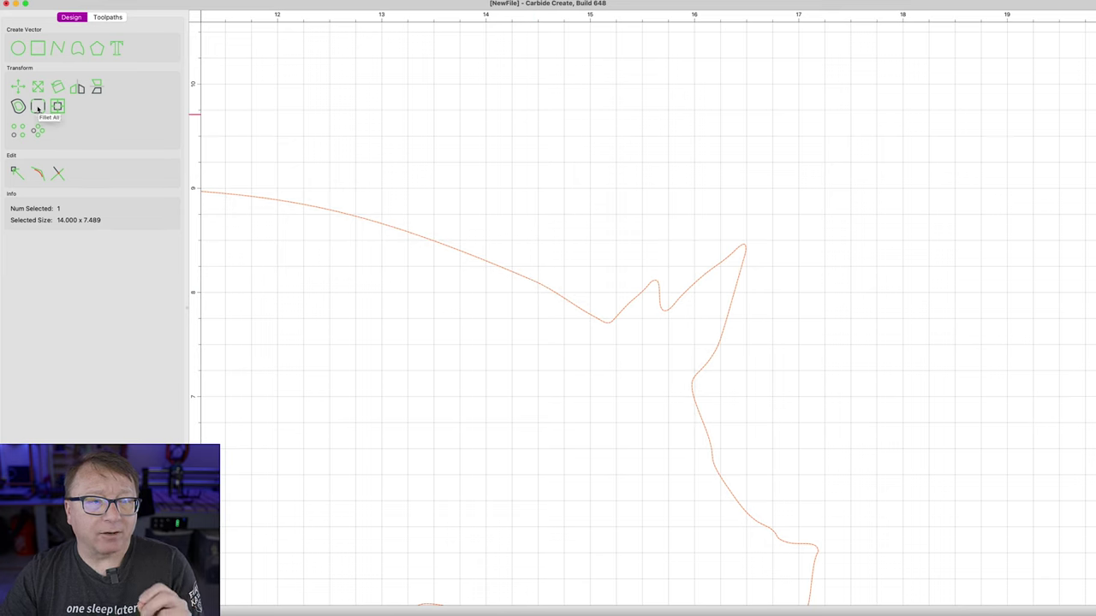
click(38, 108)
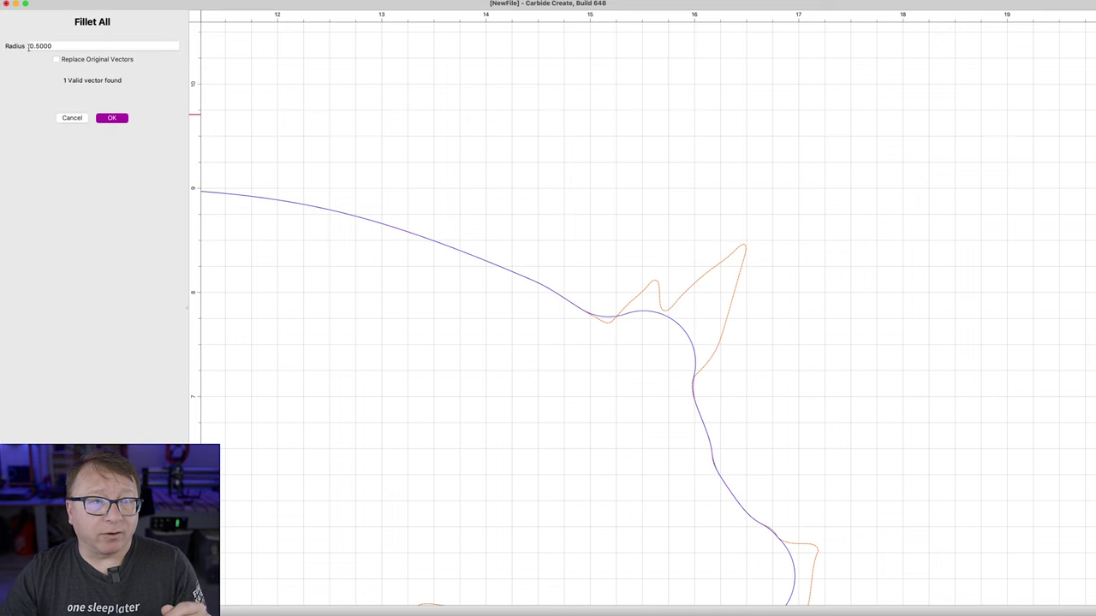
click(35, 45)
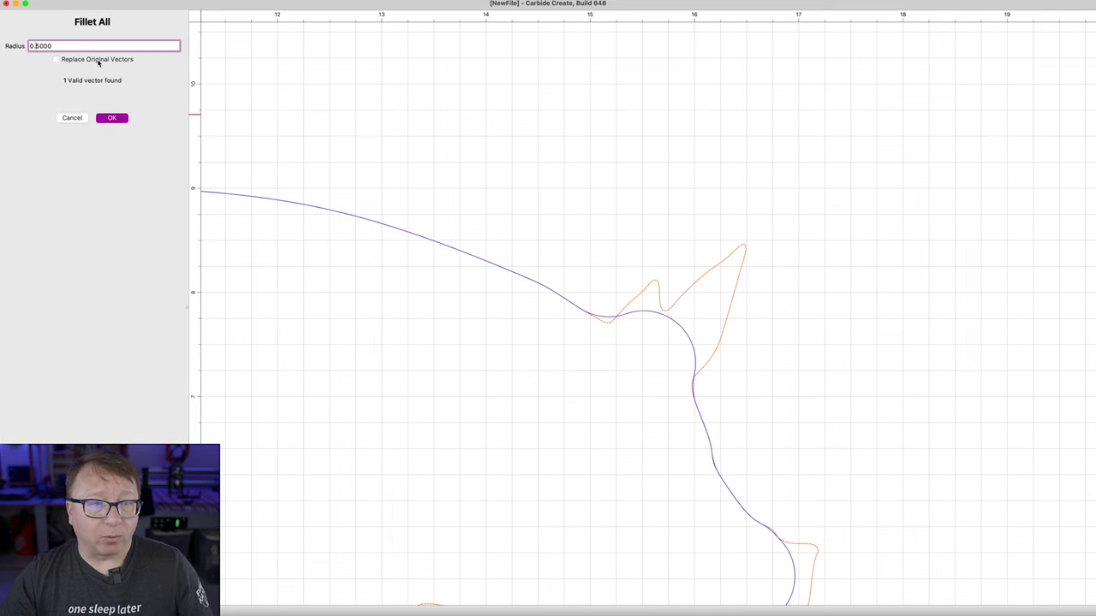
text(12)
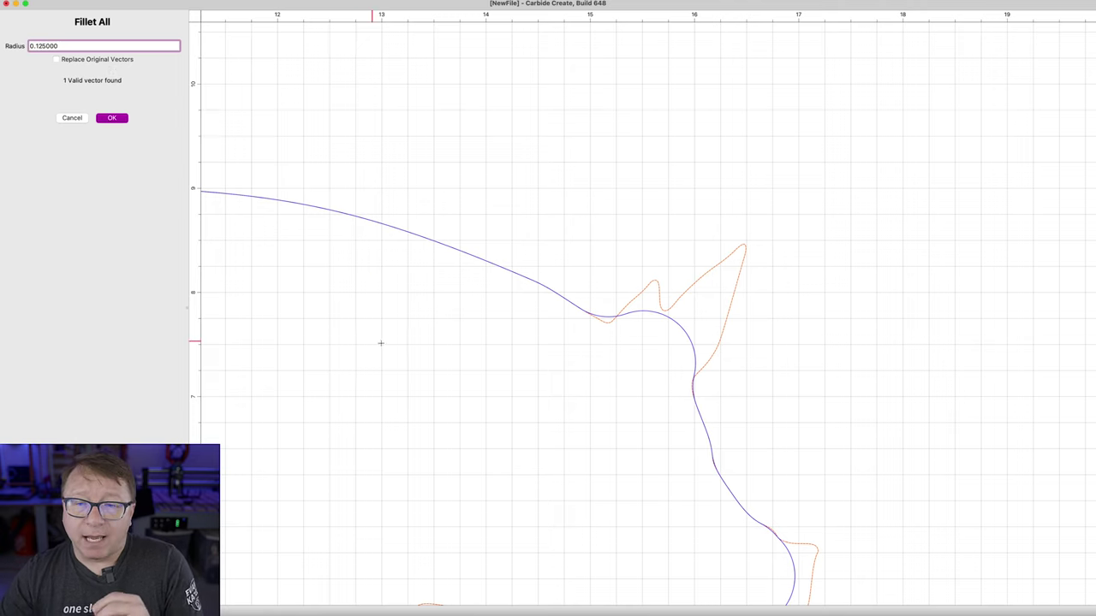
key(Tab)
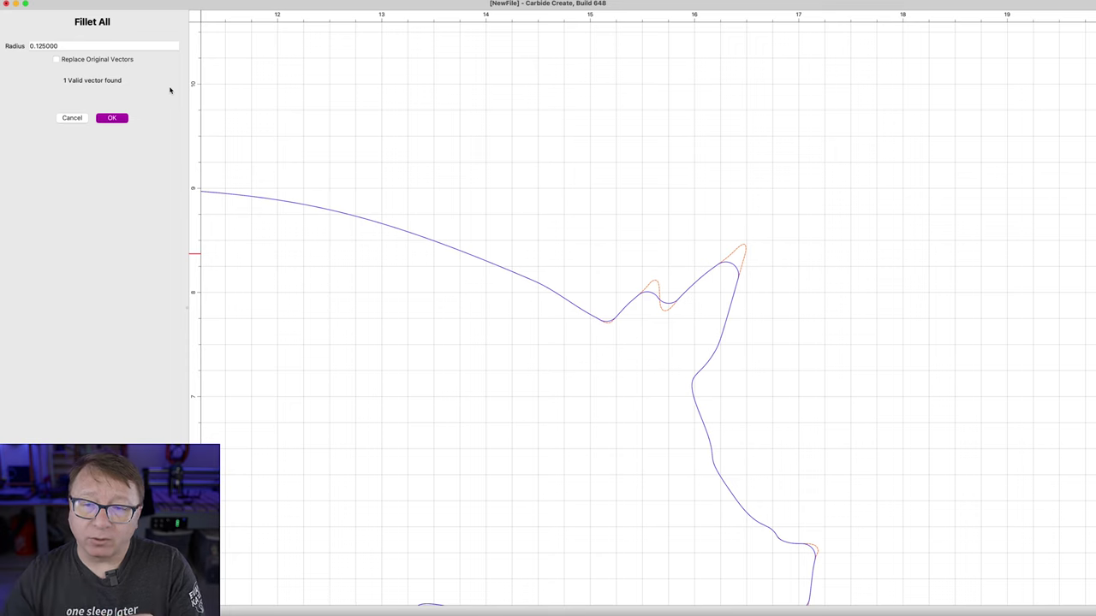
click(55, 59)
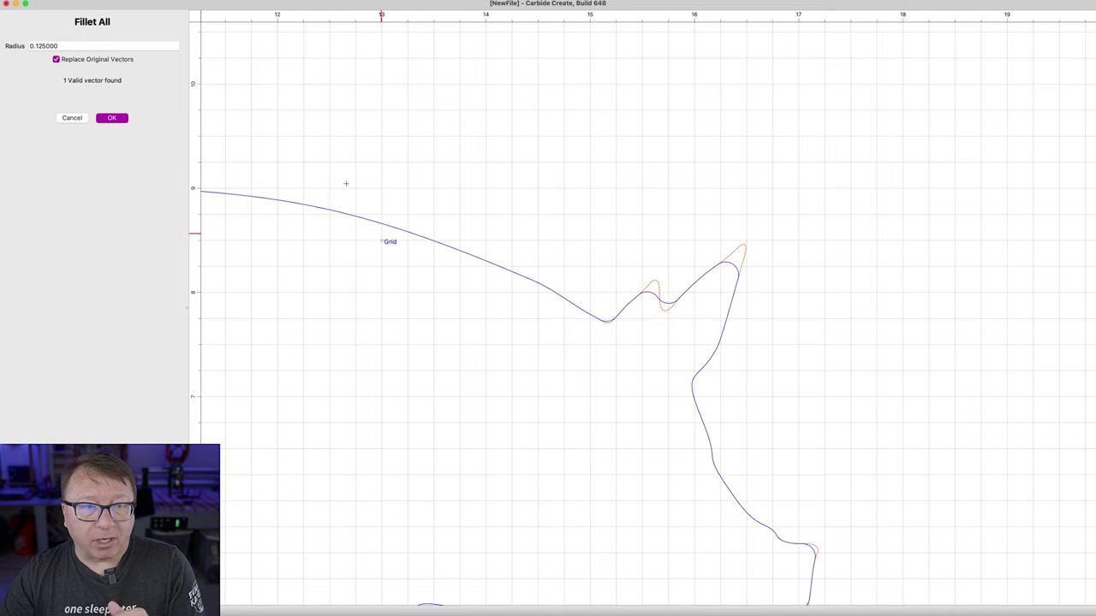
click(110, 116)
scroll(582, 283, down, 10)
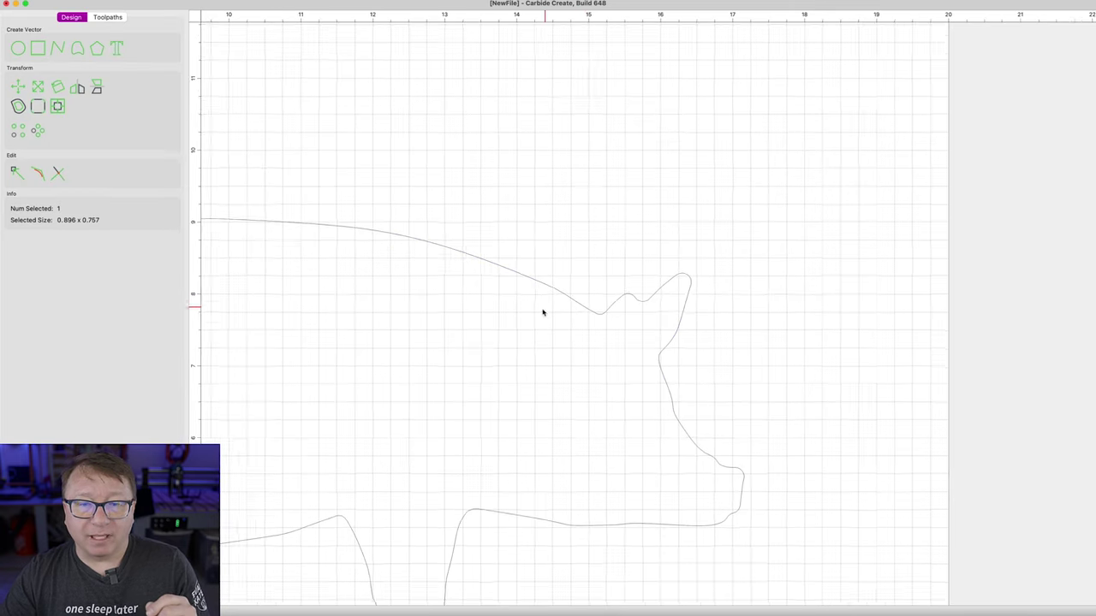
Box-select the small tail loop at the pig's rear and delete it
drag(378, 341, 419, 312)
middle_drag(413, 316, 497, 245)
scroll(345, 276, up, 3)
scroll(345, 276, up, 1)
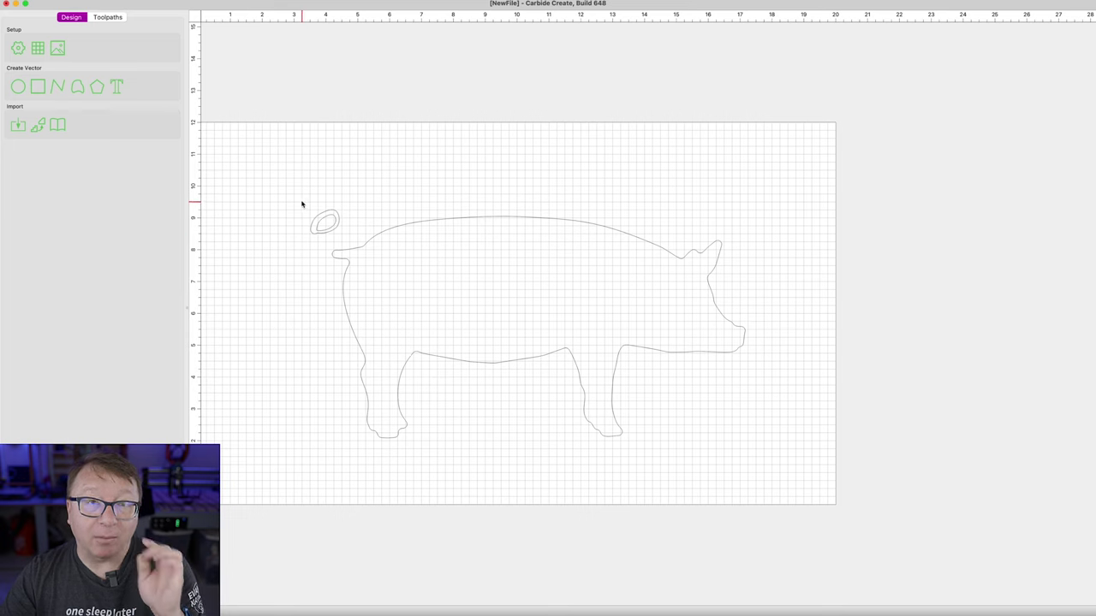
drag(290, 197, 351, 244)
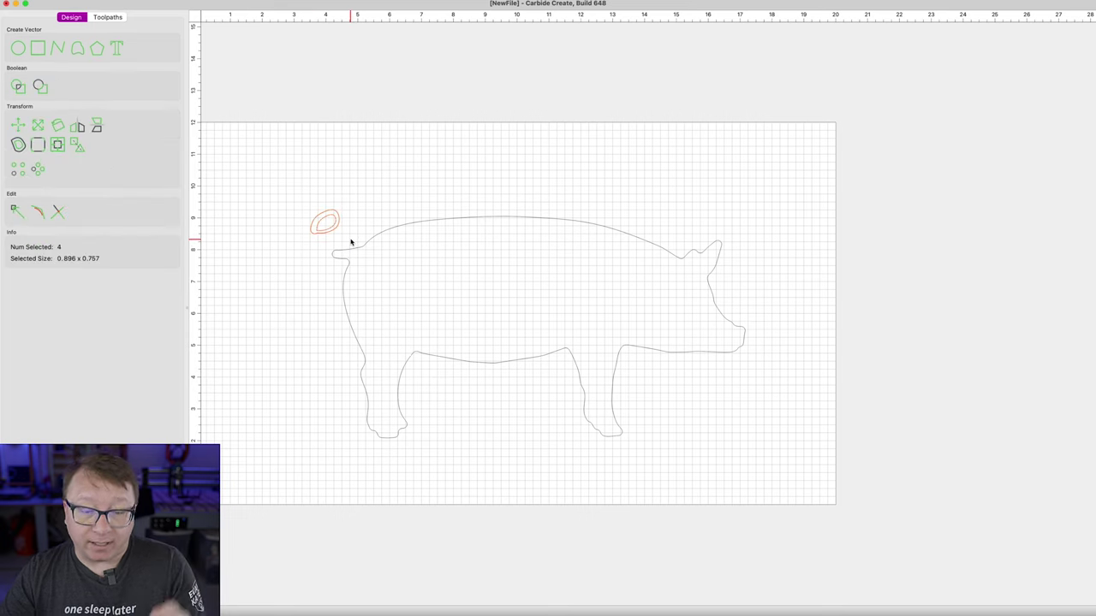
key(Delete)
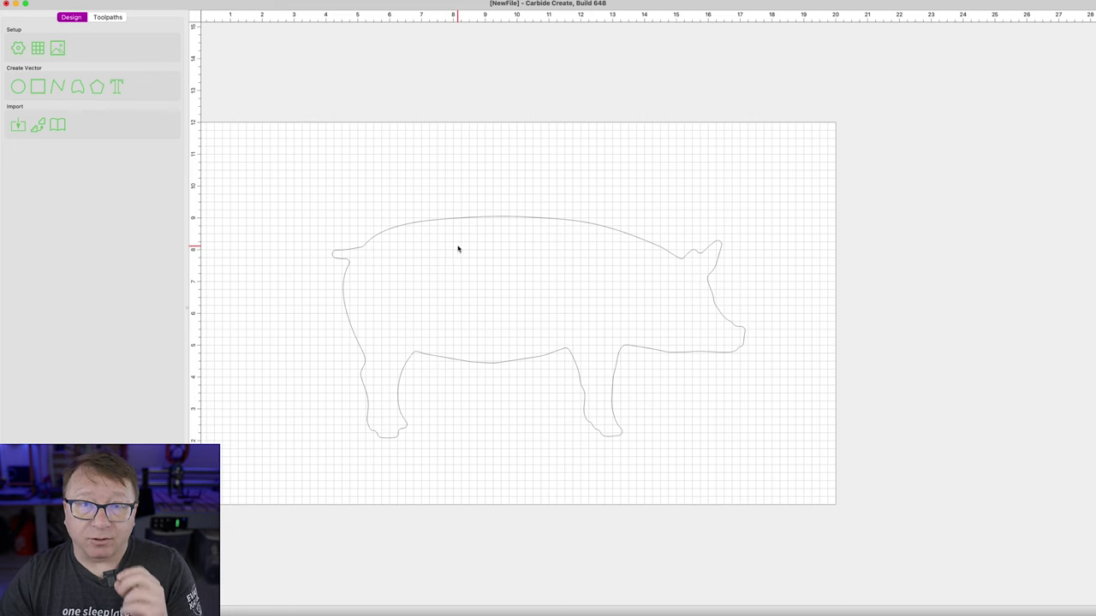
Offset the pig outline 0.004 in to the outside
scroll(462, 226, up, 2)
scroll(461, 227, up, 2)
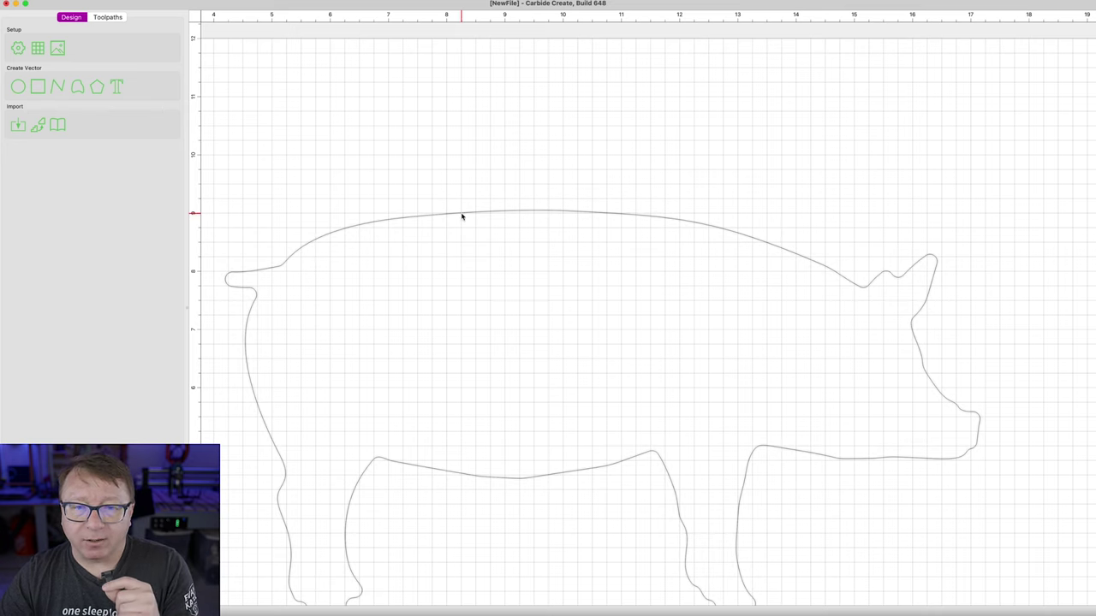
click(461, 215)
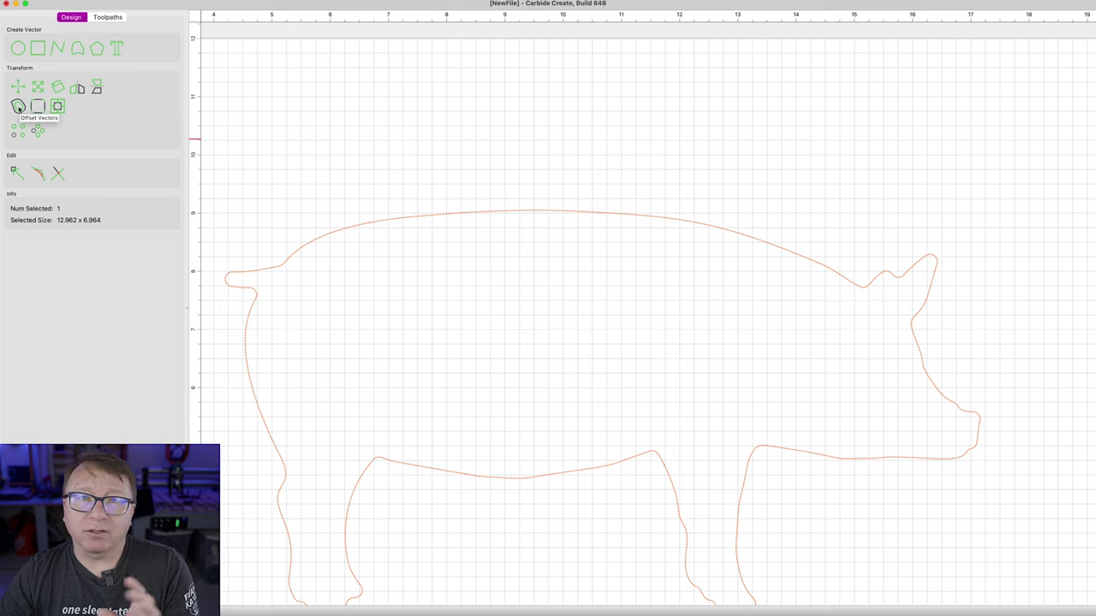
click(19, 107)
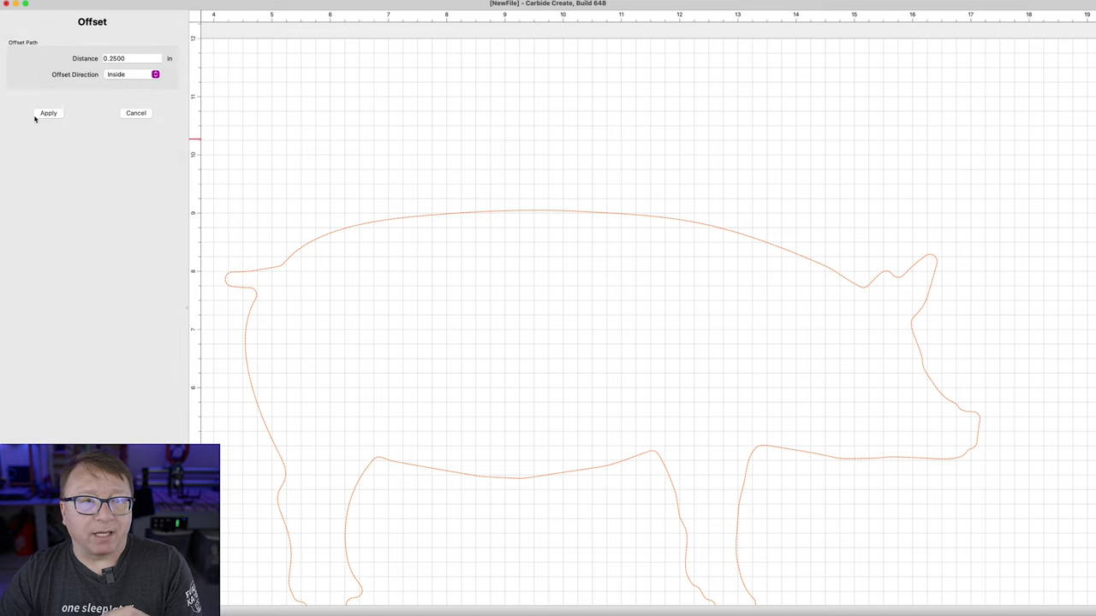
double_click(114, 58)
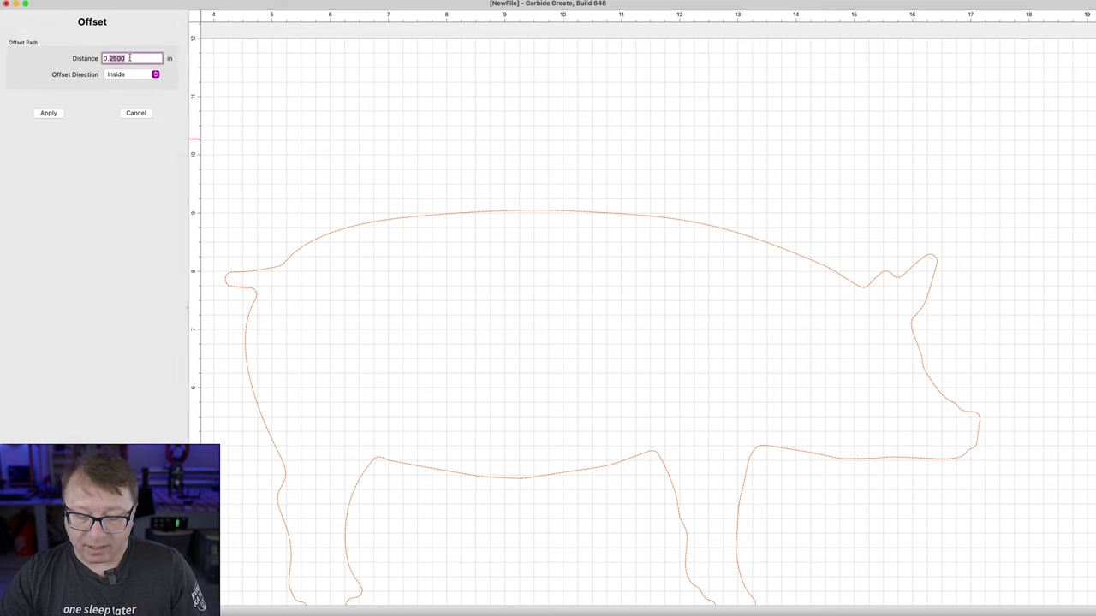
text(004)
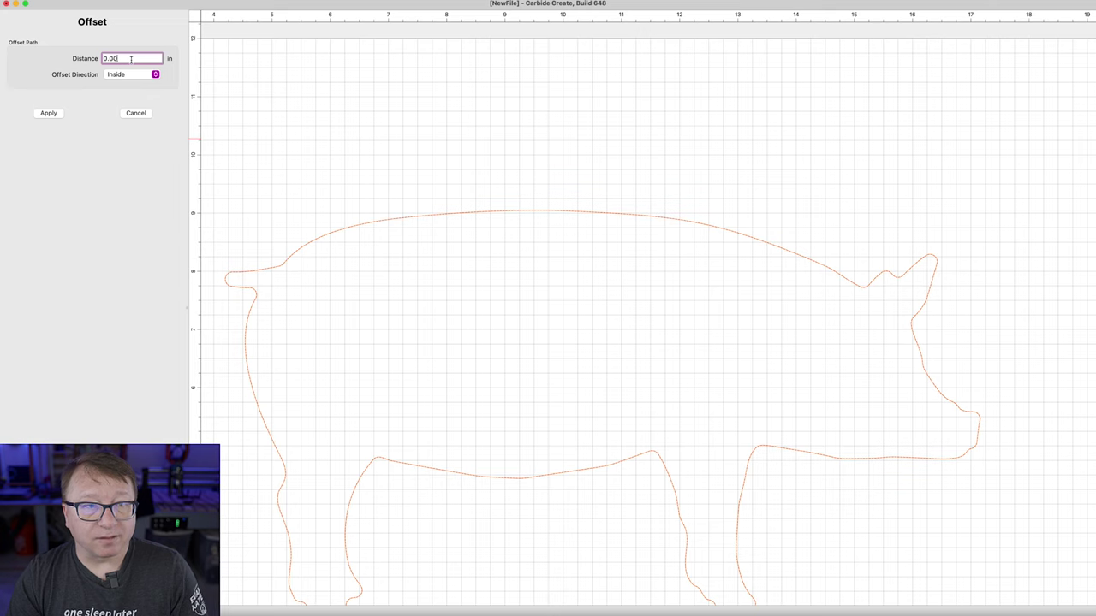
click(135, 75)
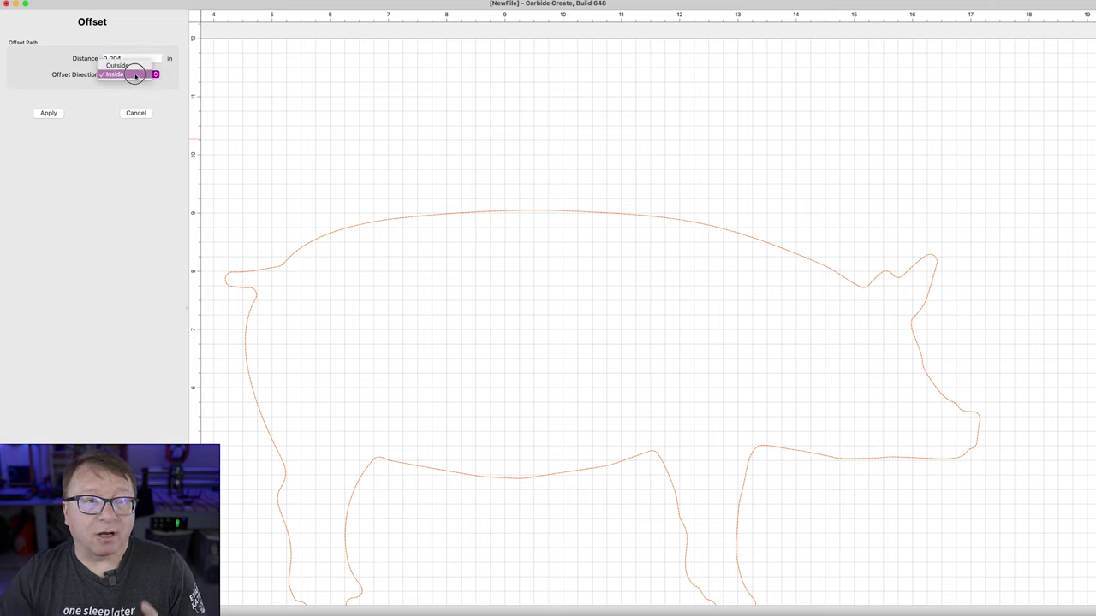
click(138, 71)
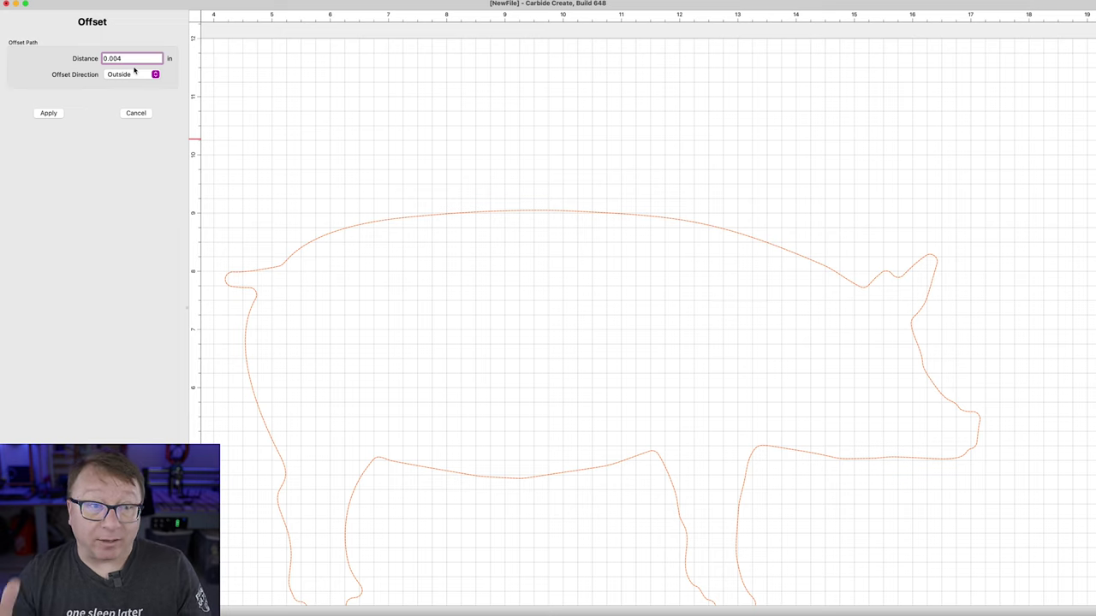
click(48, 113)
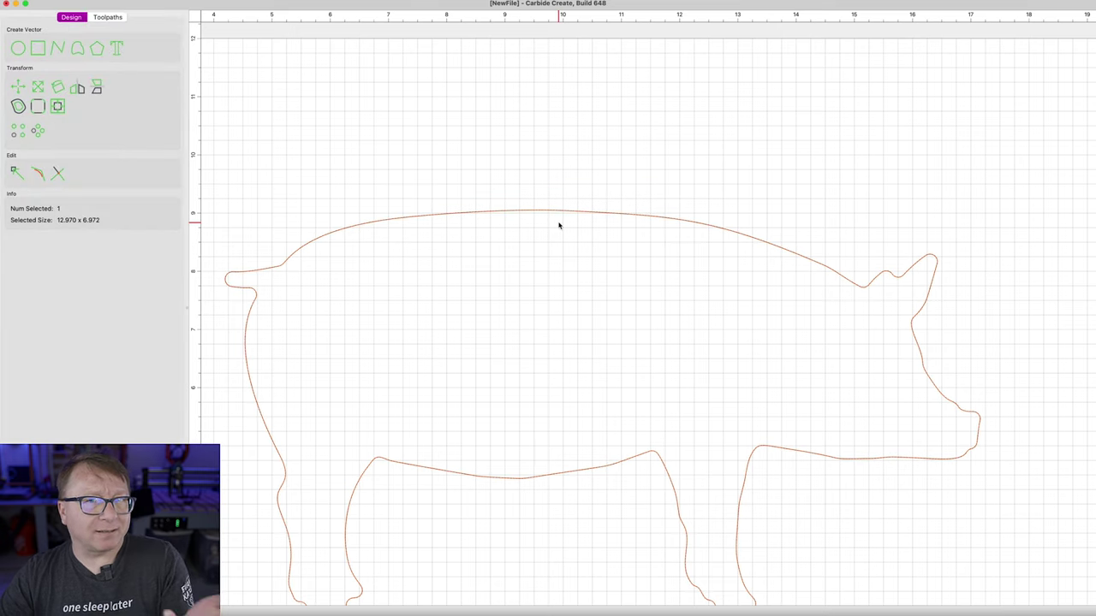
Zoom in and select each of the two overlapping outlines to compare their sizes
scroll(558, 225, up, 5)
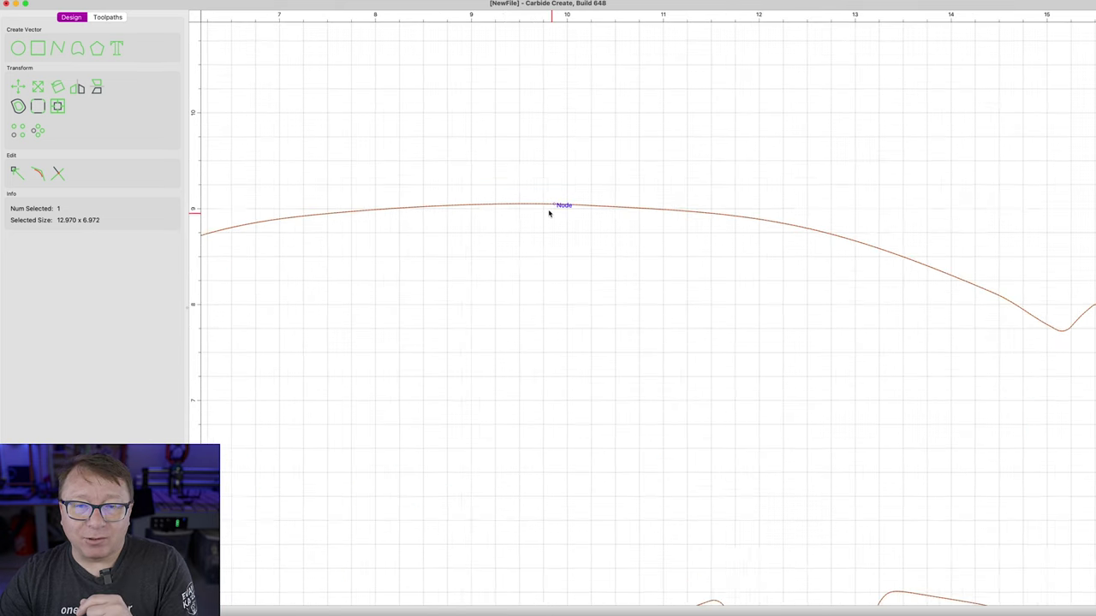
scroll(527, 202, up, 4)
click(519, 195)
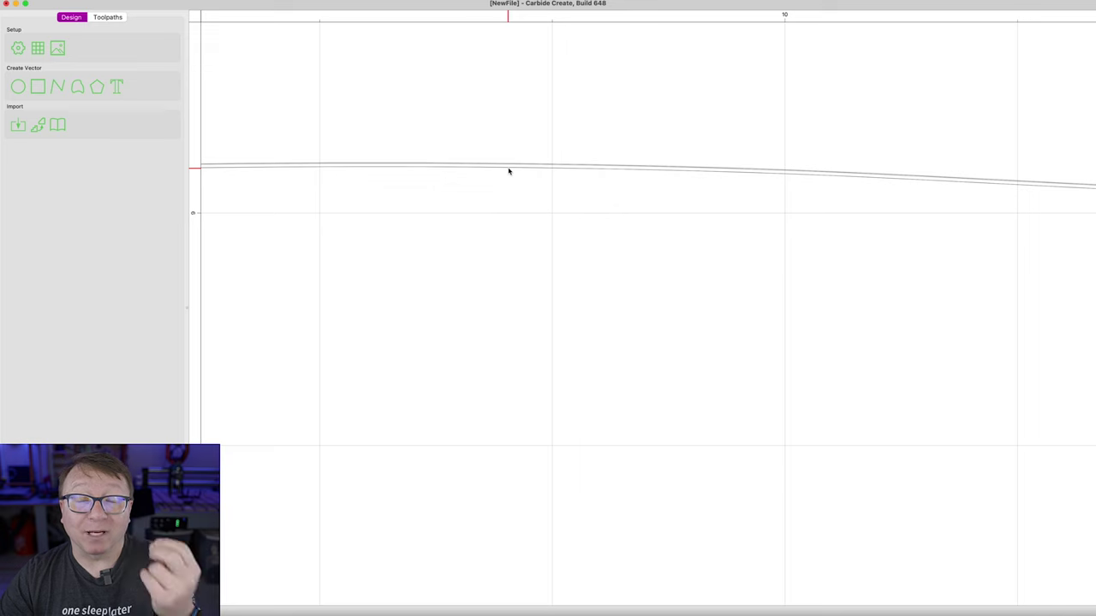
click(508, 169)
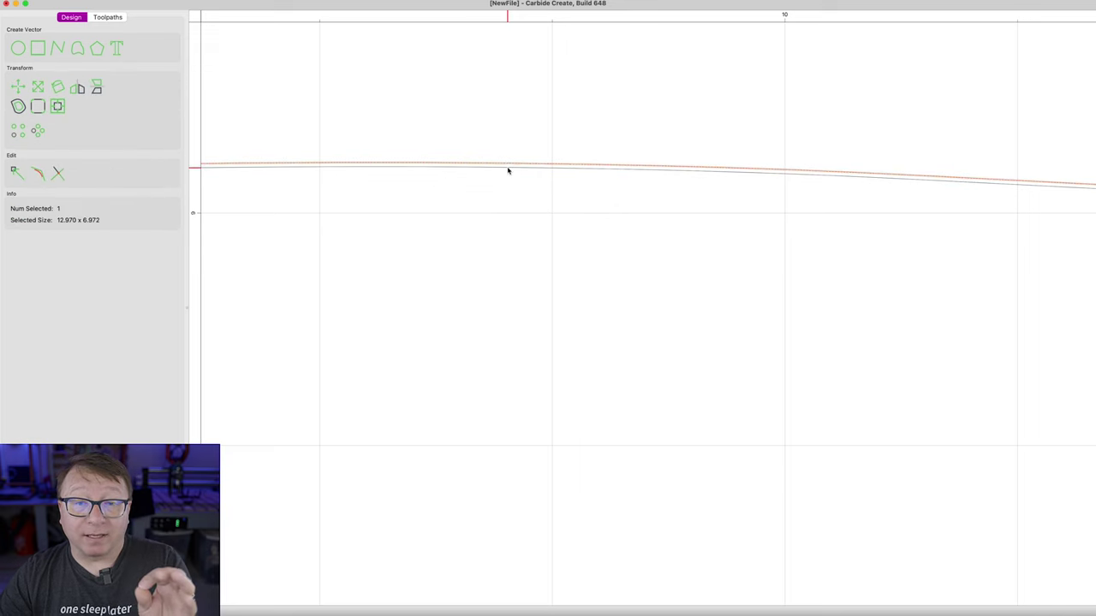
click(508, 171)
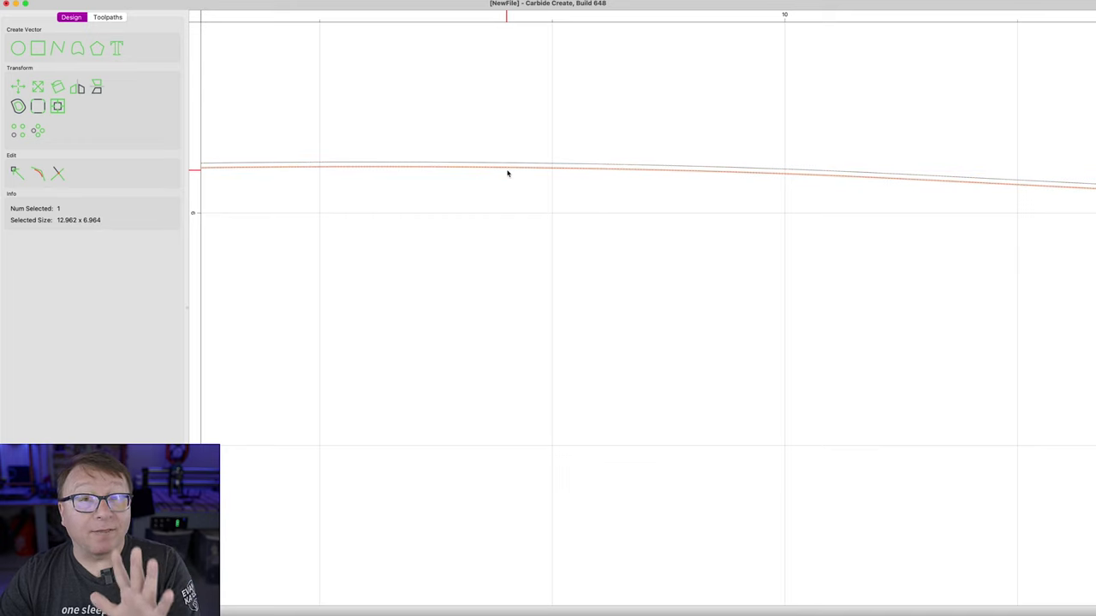
scroll(507, 174, up, 3)
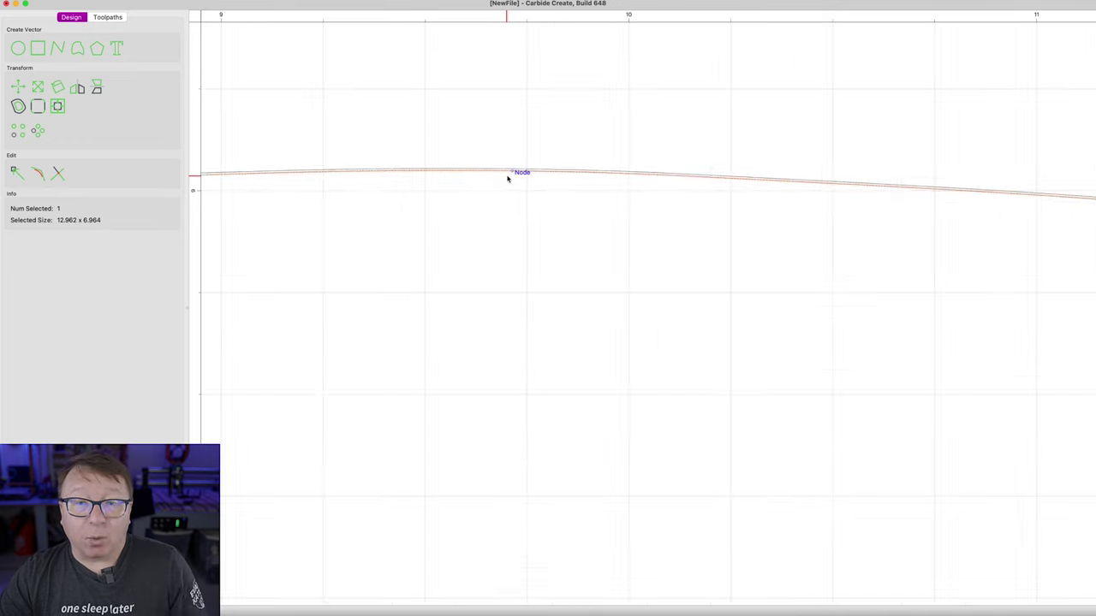
scroll(506, 179, down, 10)
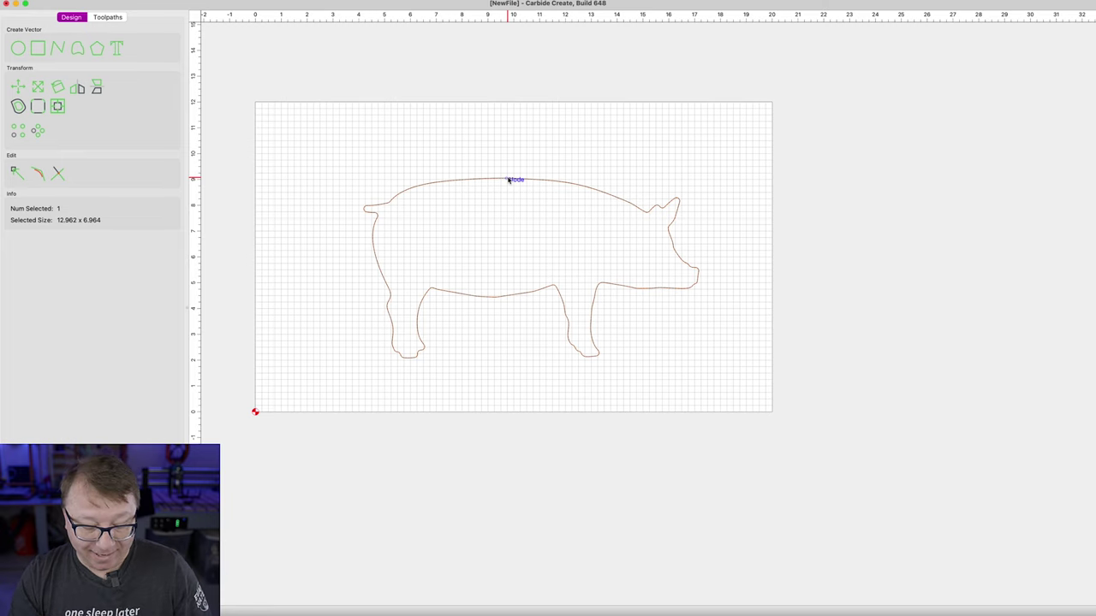
Save the design in Downloads as pig_pocket.c2d
key(super+s)
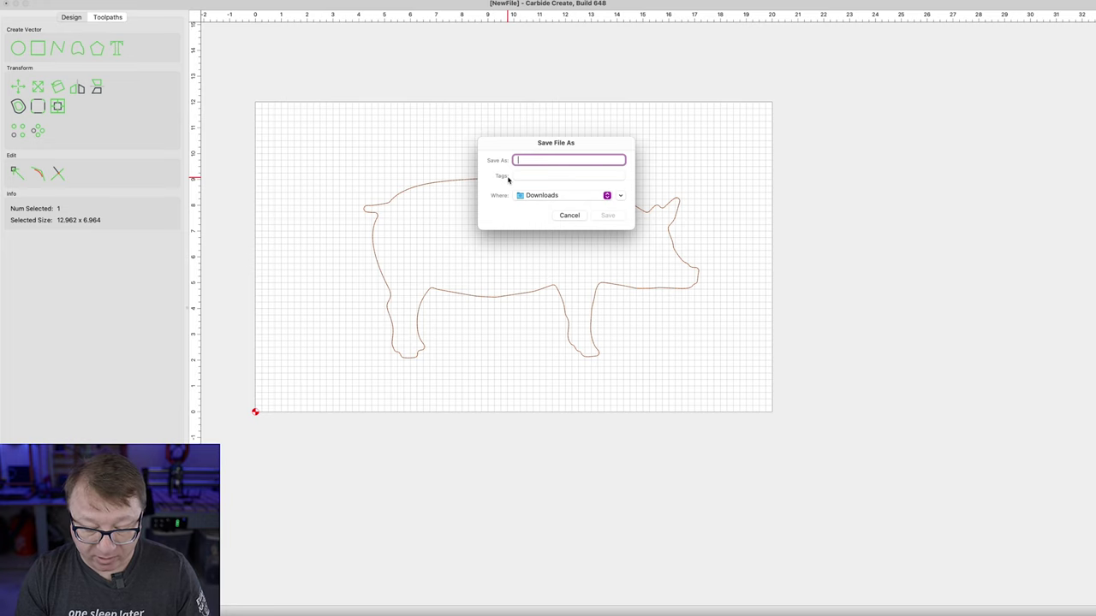
text(pig_pocket)
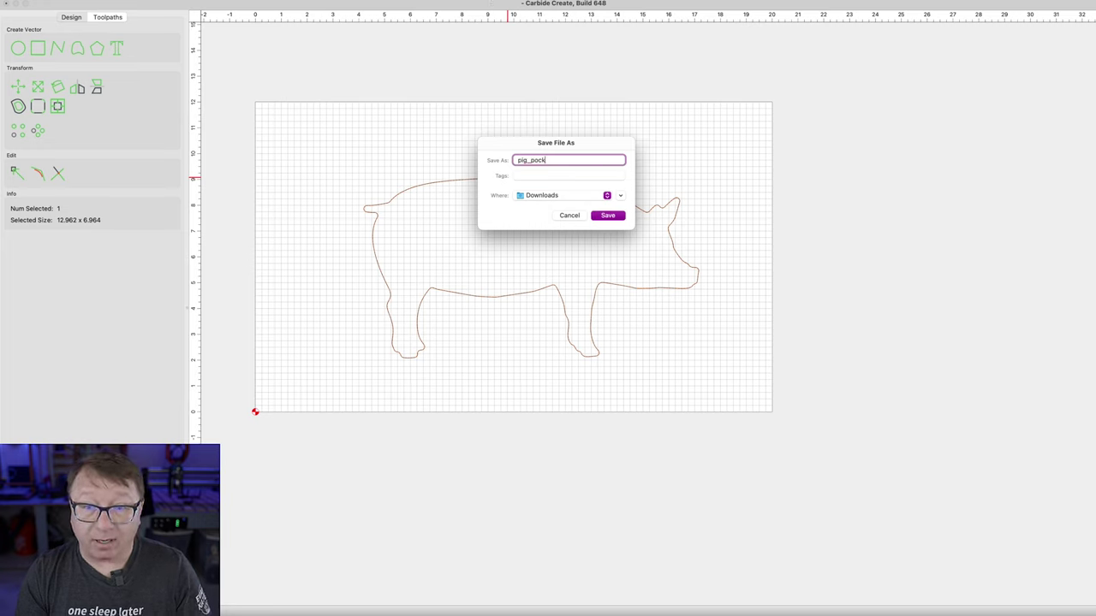
click(609, 215)
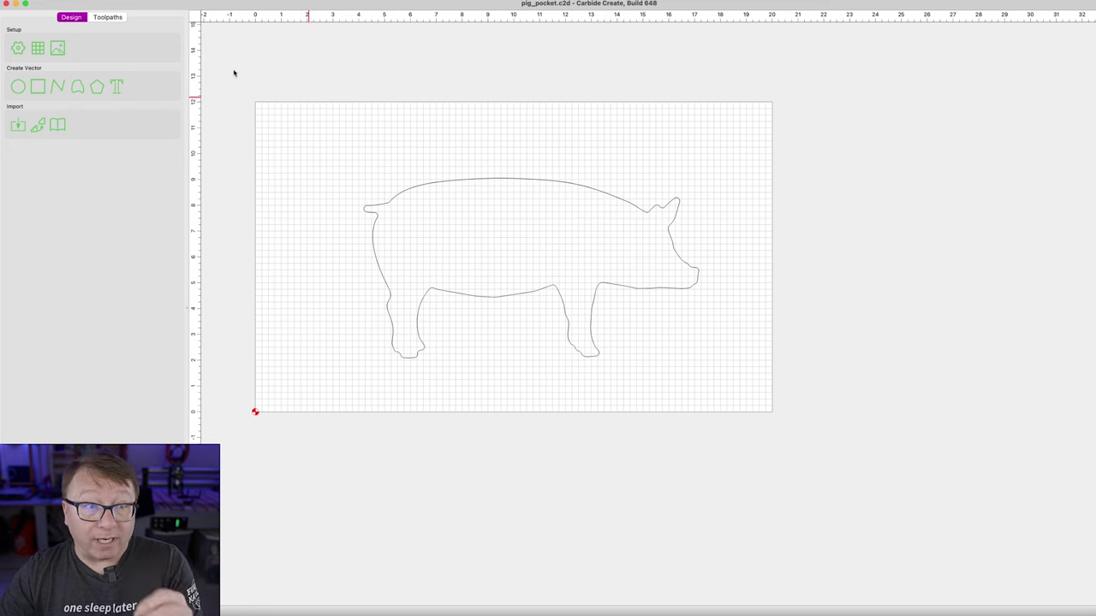
Save a copy of the design as pig_inlay.c2d using File > Save As
click(30, 0)
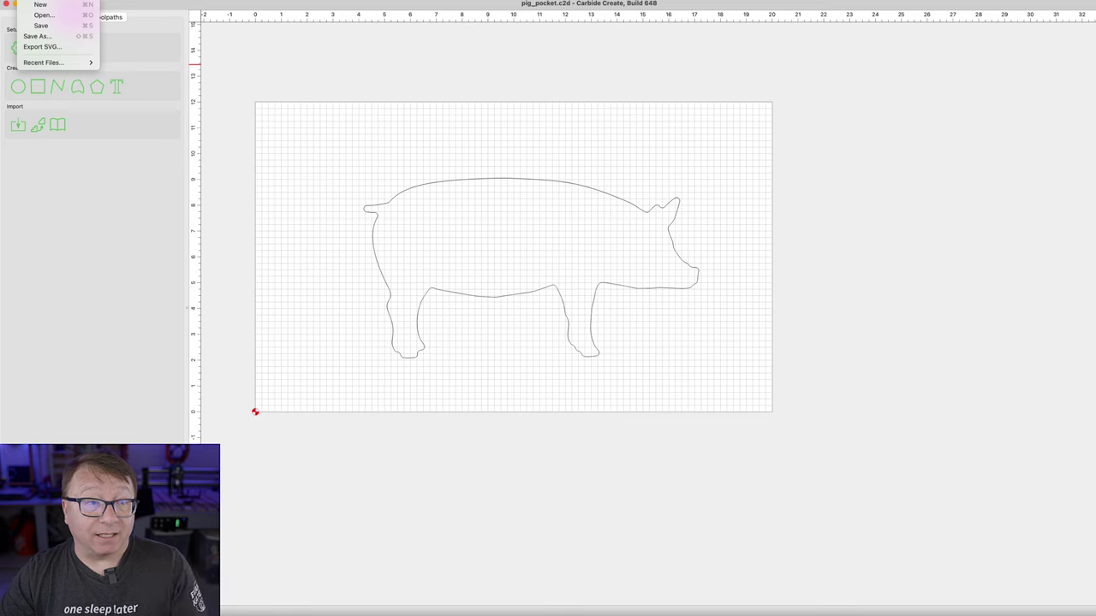
click(38, 36)
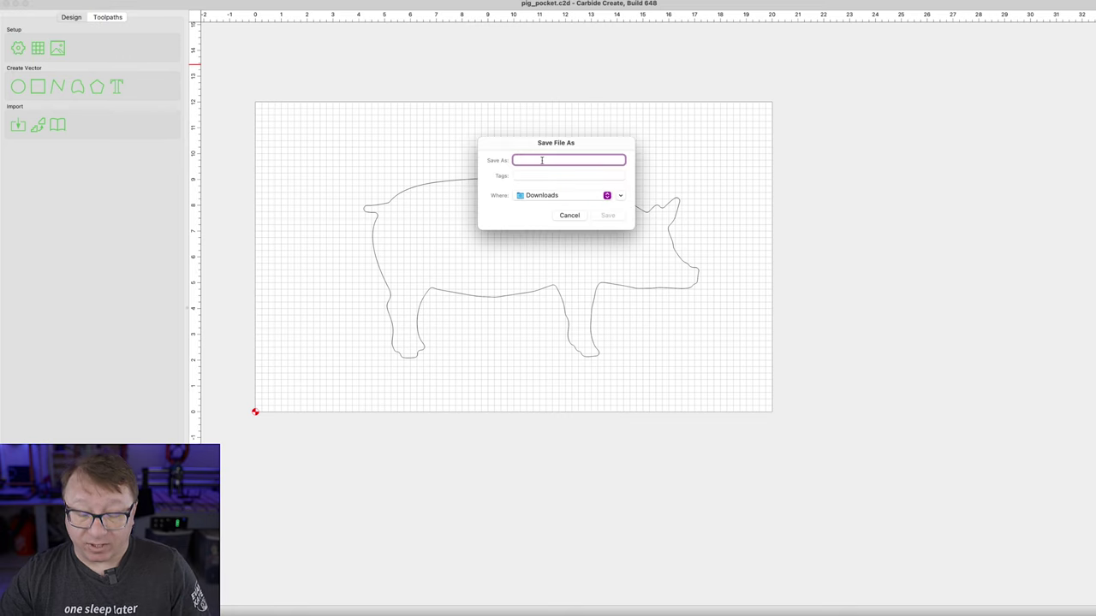
text(pig_lay)
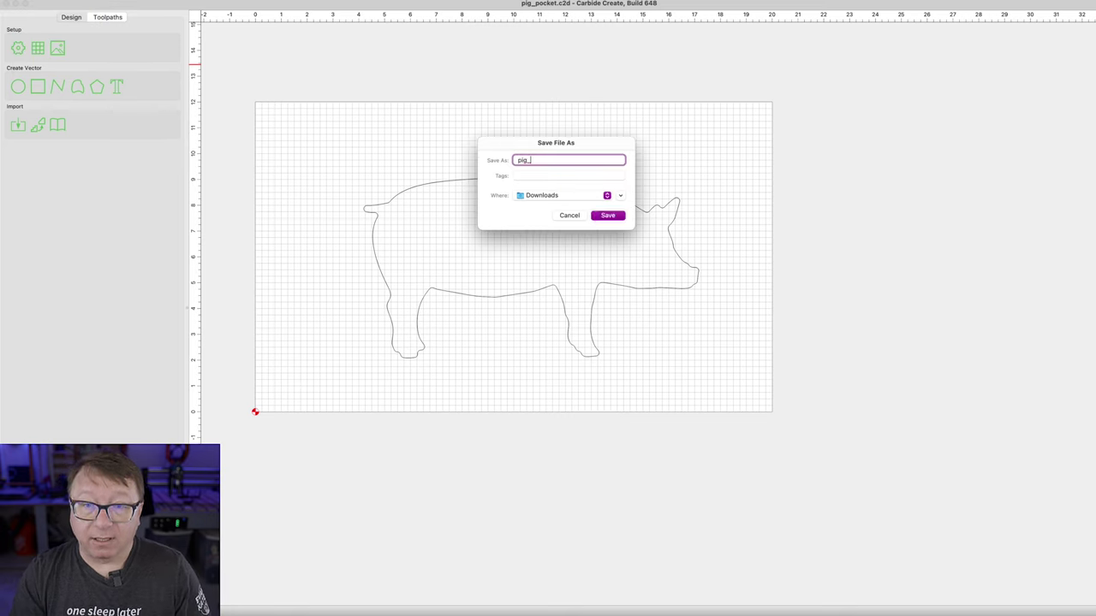
text(lay)
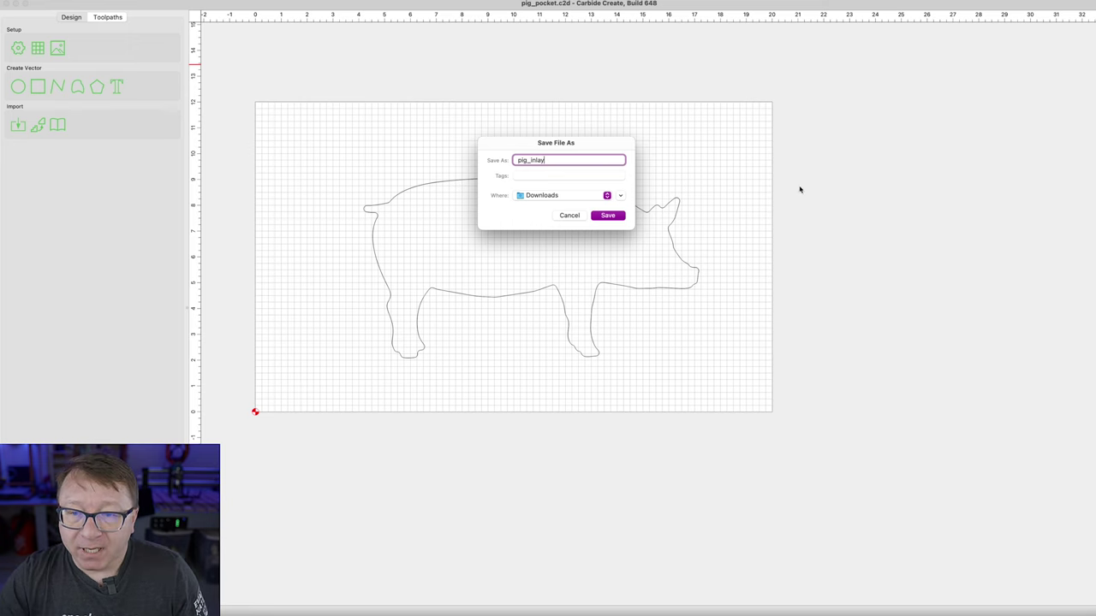
click(609, 216)
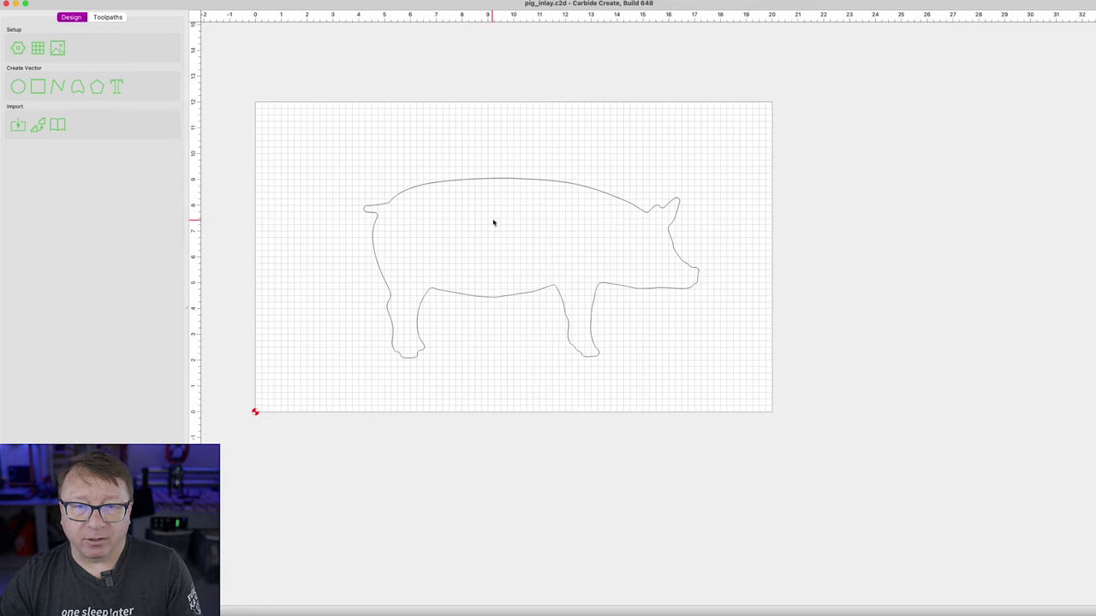
Delete the outer 12.970 × 6.972 in offset outline along the pig's back
scroll(491, 162, up, 6)
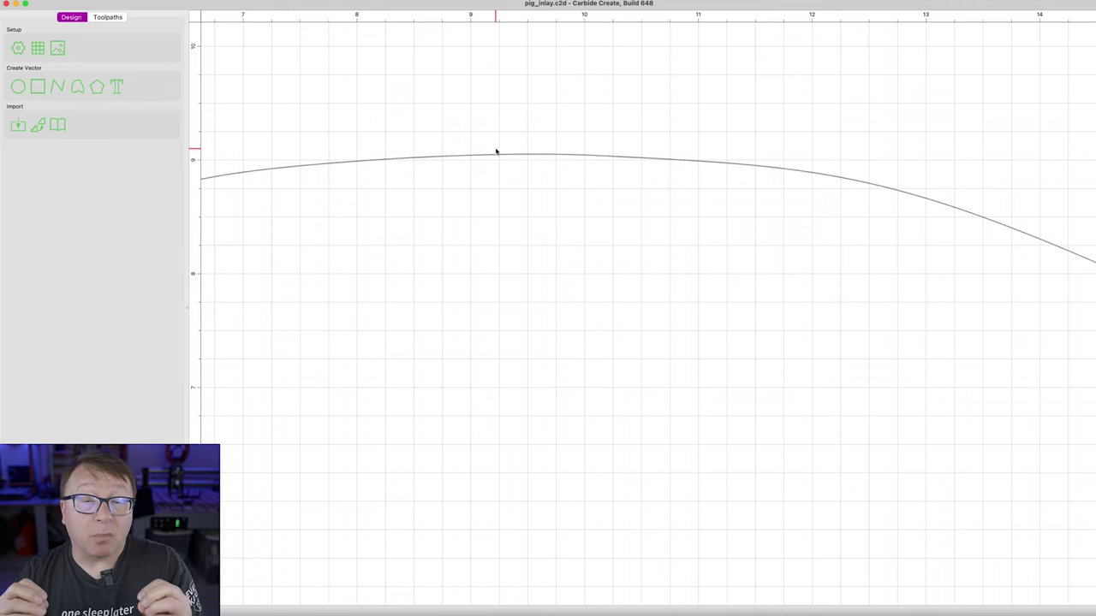
scroll(495, 151, up, 4)
scroll(515, 169, up, 2)
click(519, 177)
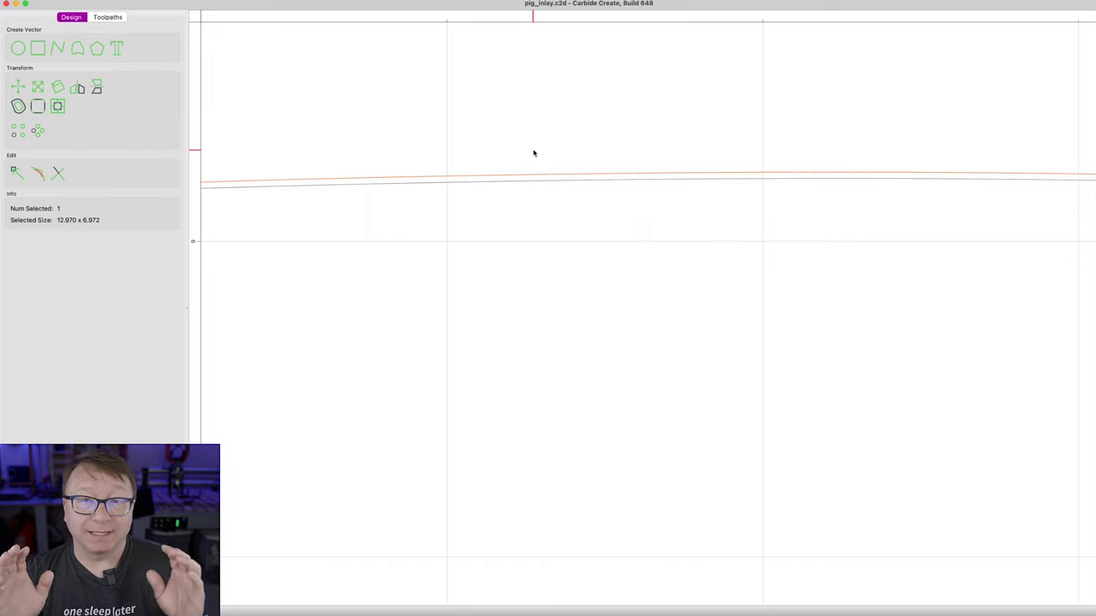
key(Delete)
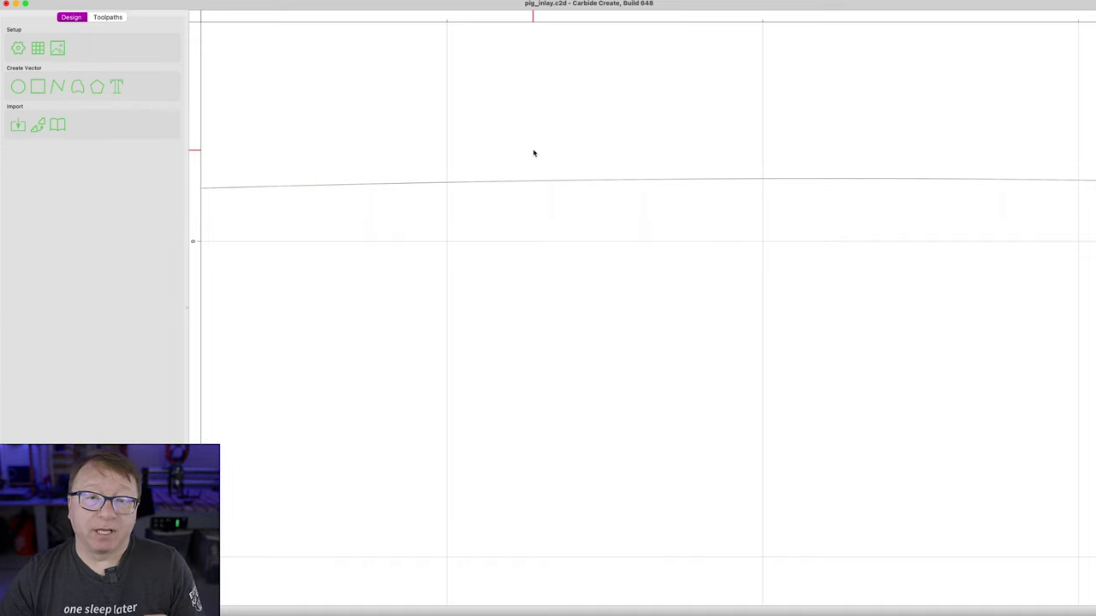
scroll(514, 172, down, 10)
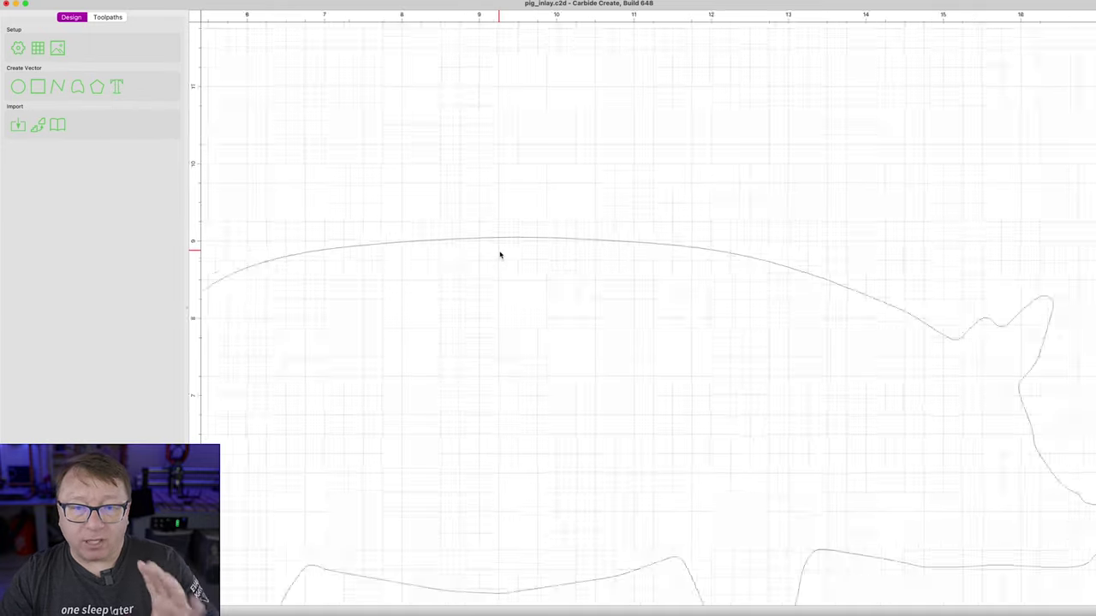
scroll(500, 254, down, 5)
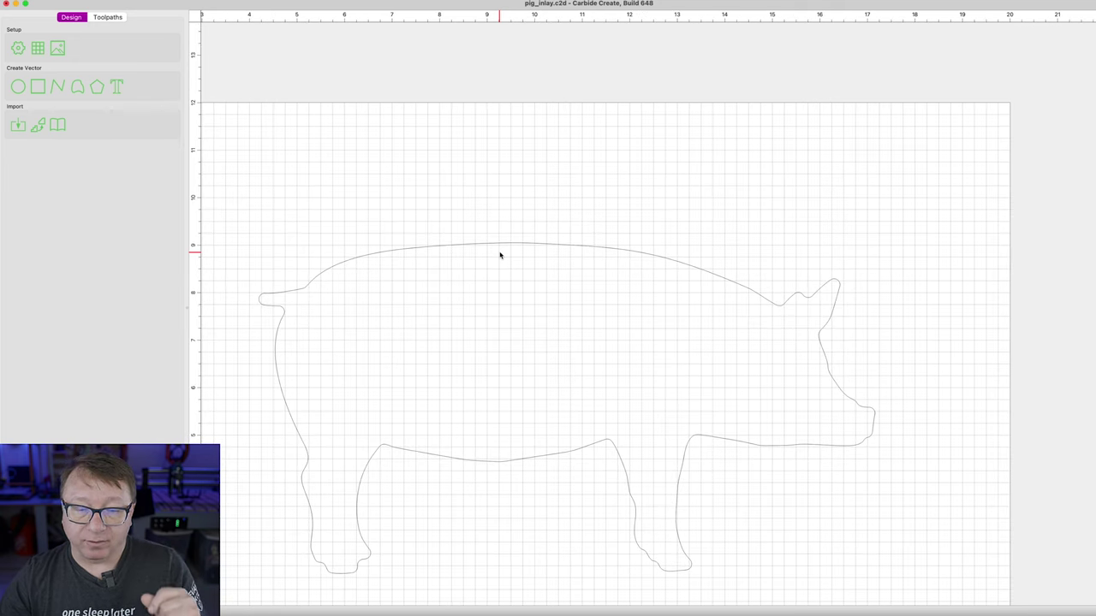
scroll(493, 246, down, 5)
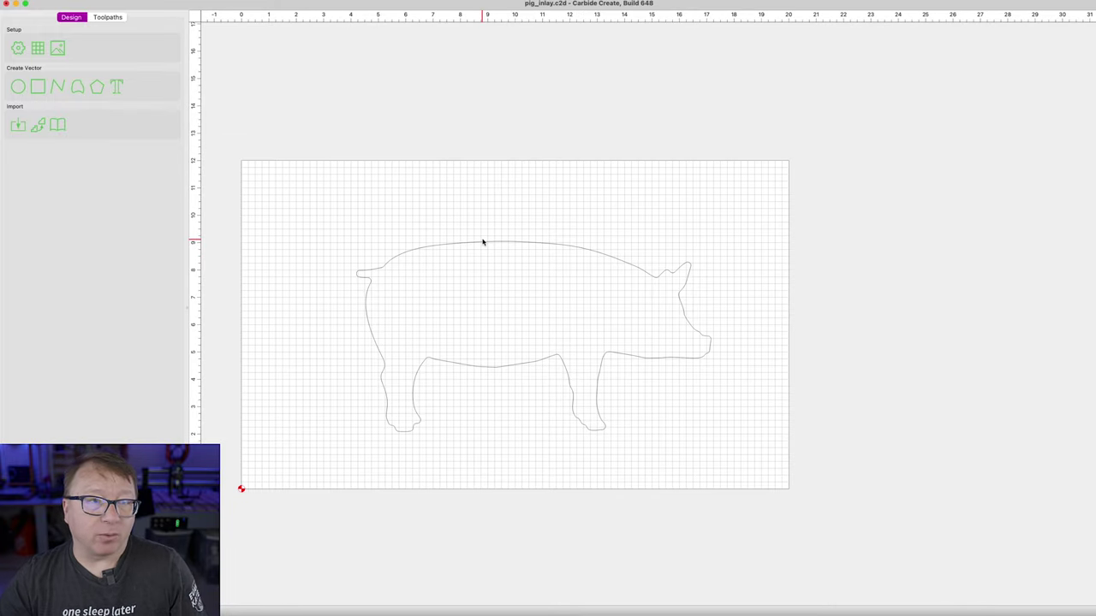
Change the stock to 24 in wide, 8 in high and 0.123 in thick
click(18, 48)
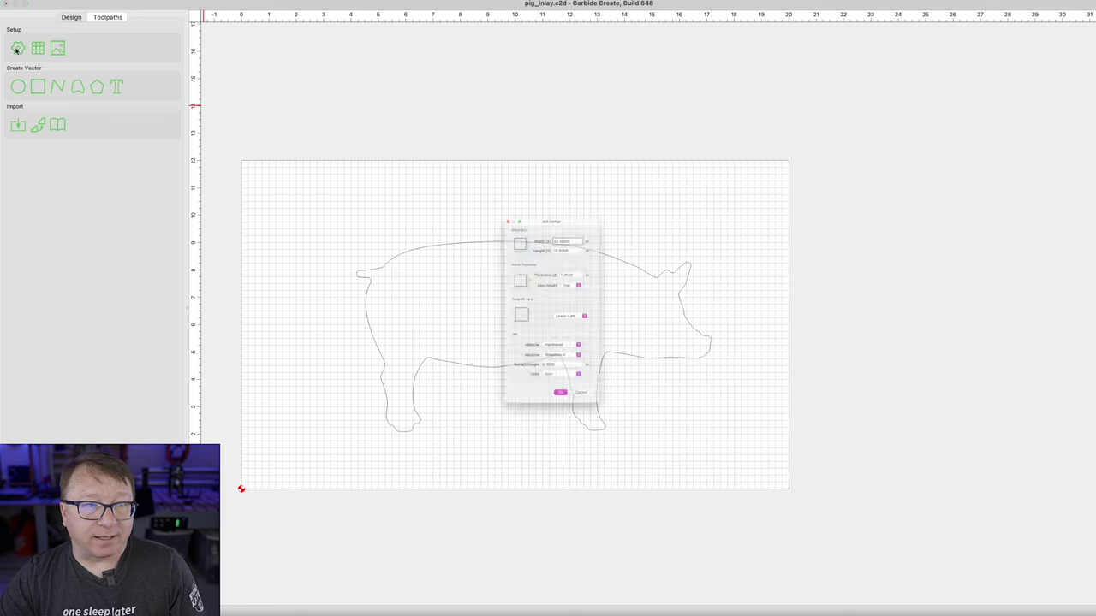
double_click(566, 193)
text(24)
key(Tab)
text(8)
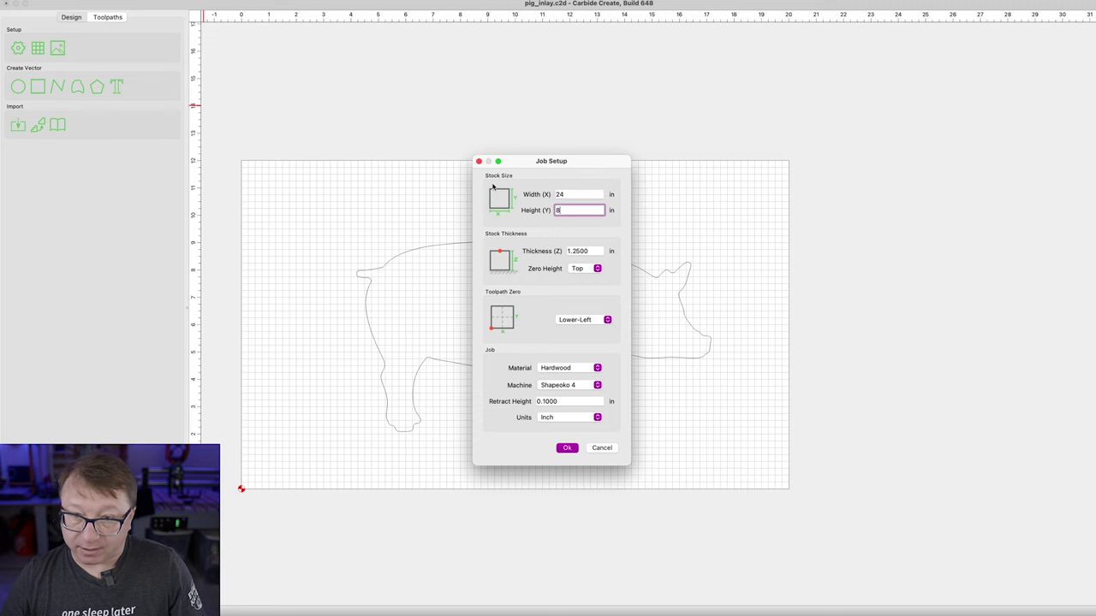
key(Tab)
text(.123)
key(Tab)
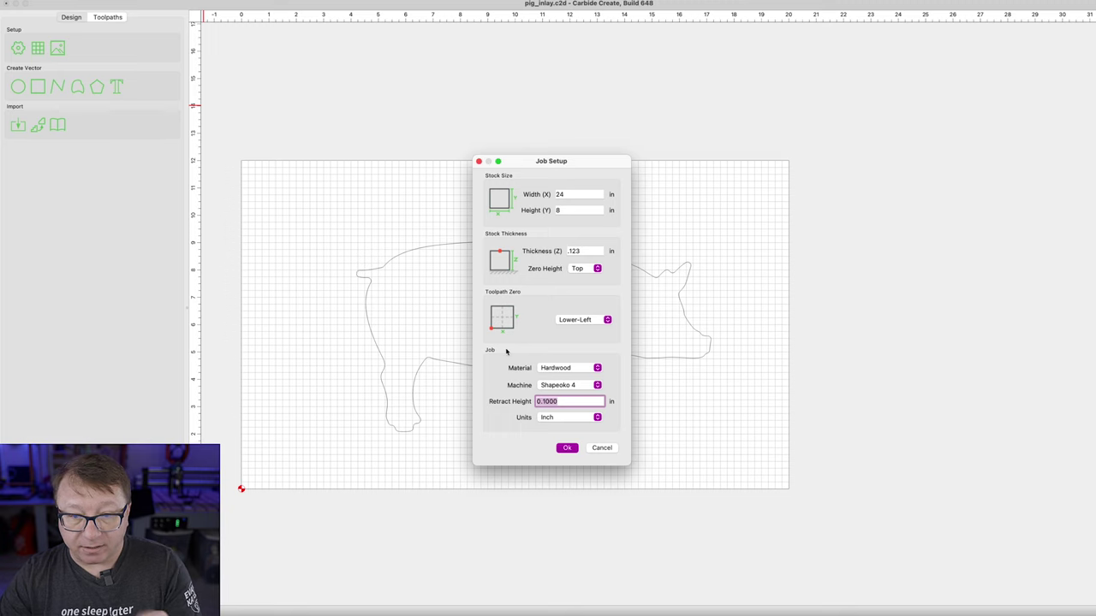
click(568, 449)
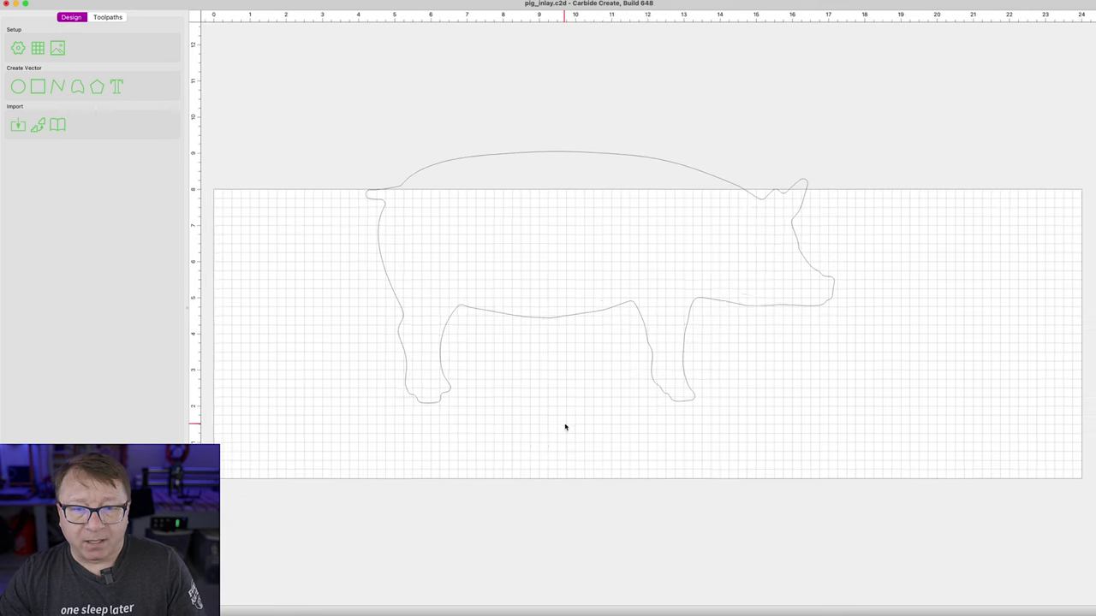
Move the pig outline down-left fully onto the 24 x 8 in stock, reselect it, and go to Toolpaths
scroll(565, 428, down, 3)
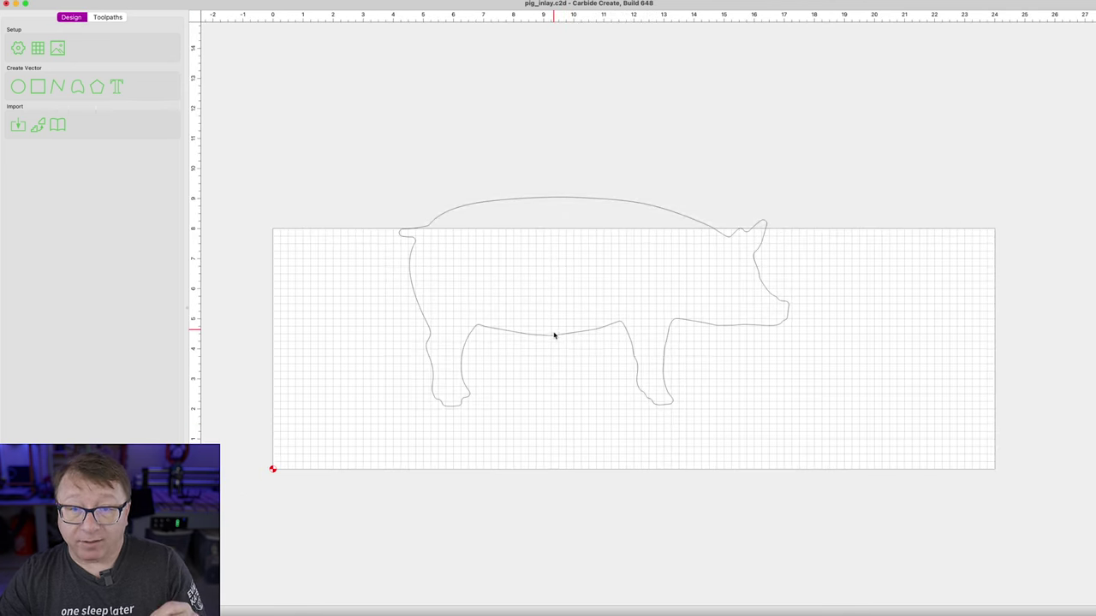
click(536, 199)
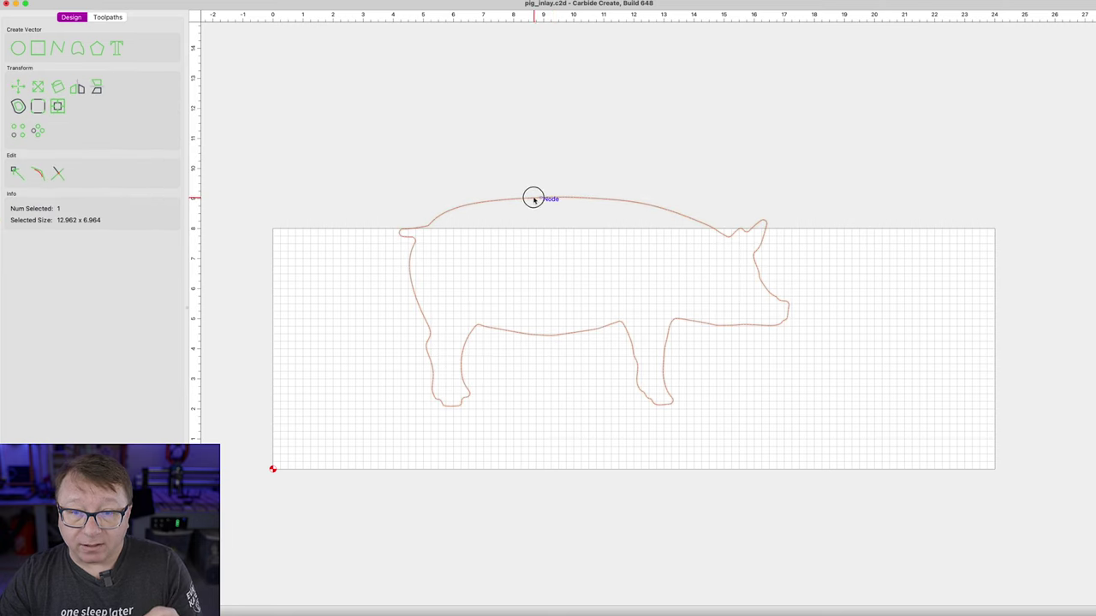
drag(539, 199, 430, 253)
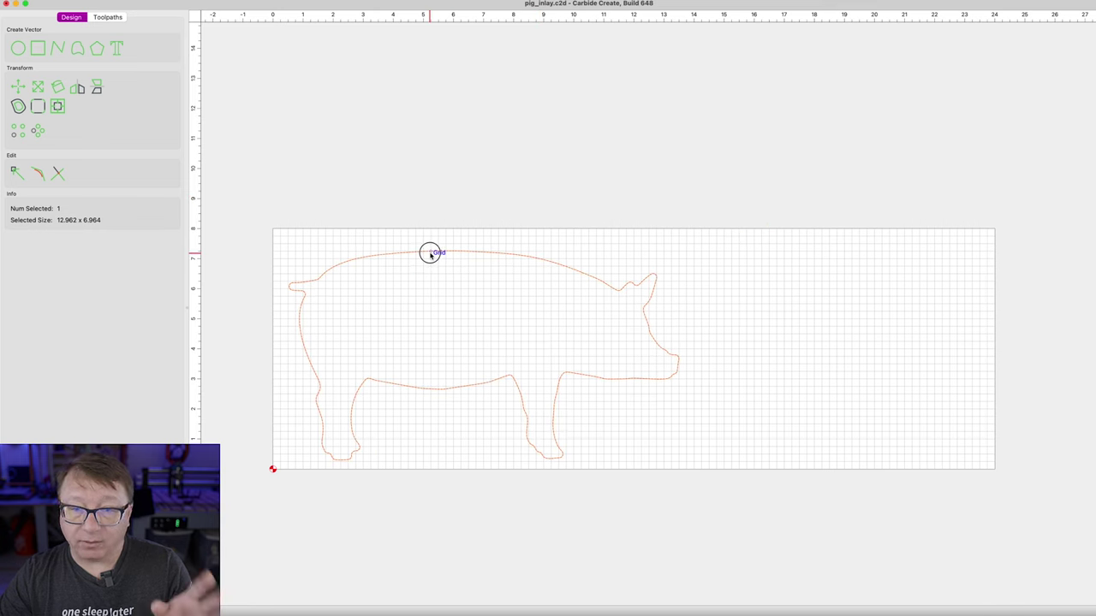
click(680, 255)
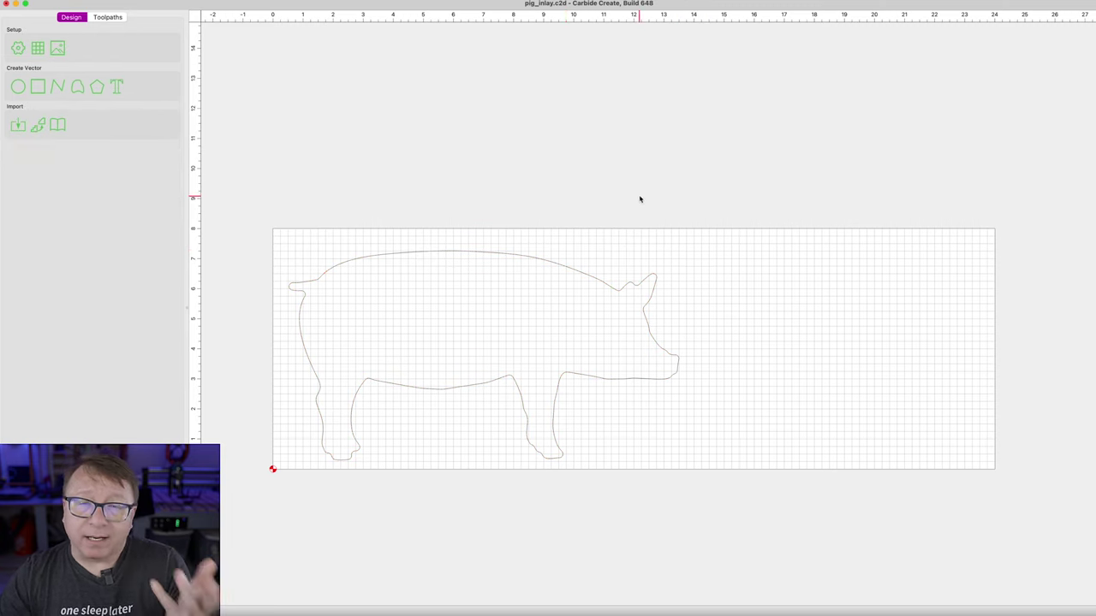
click(393, 255)
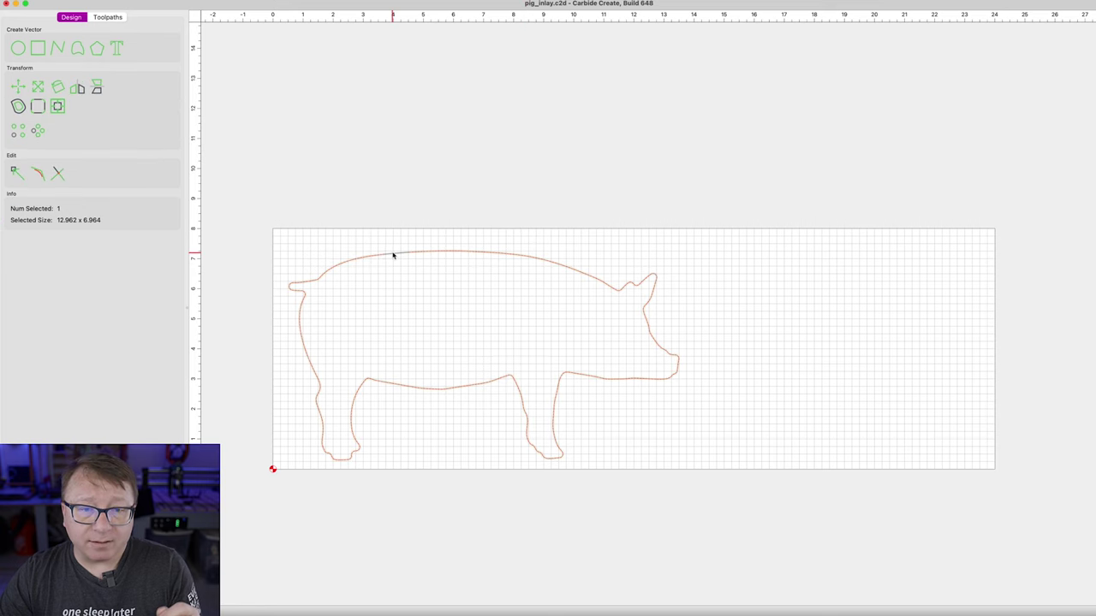
click(119, 17)
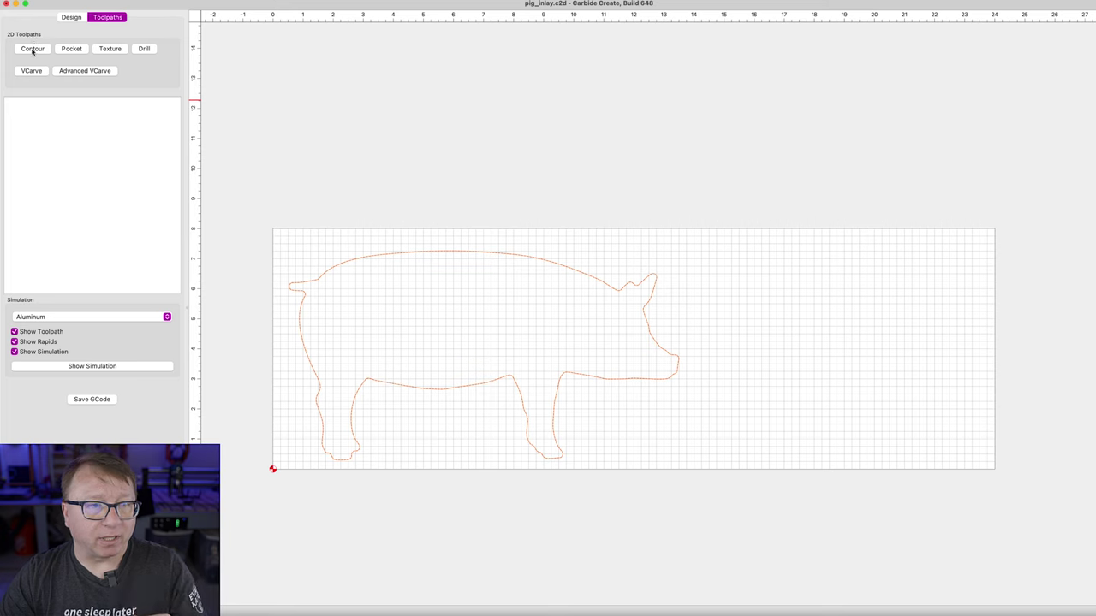
Start a contour toolpath and pick the Amana 46200-K end mill from the Shapeoko Hardwood library
click(33, 49)
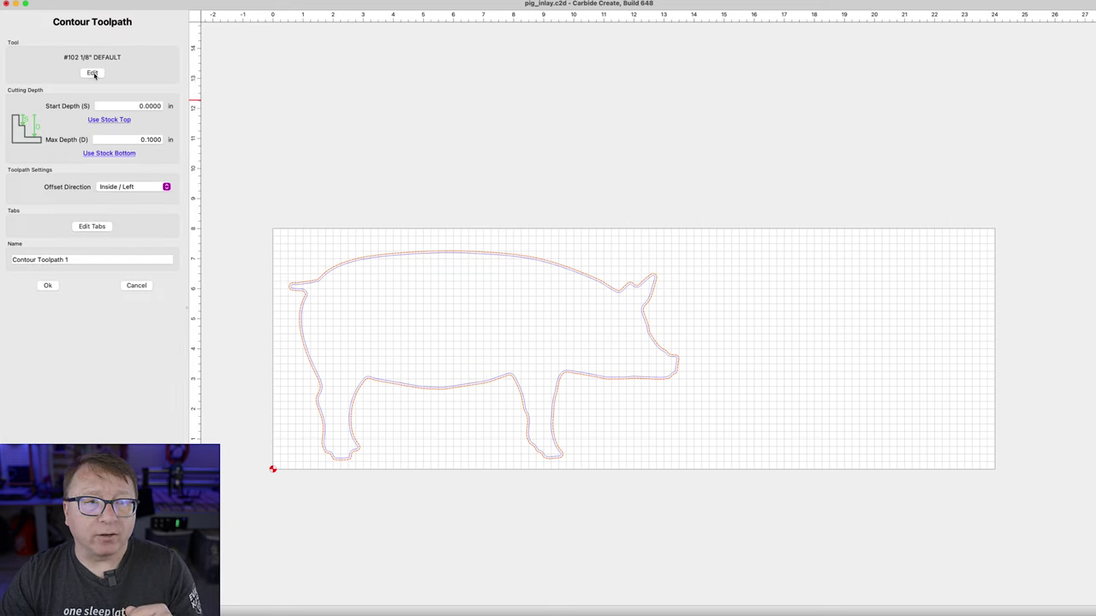
click(92, 73)
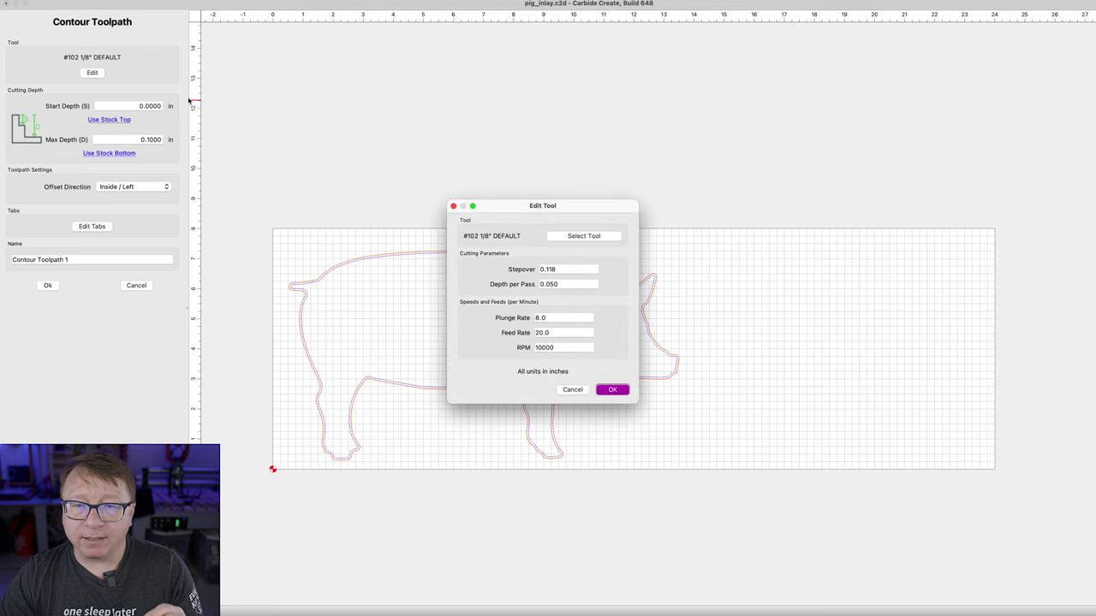
click(571, 239)
click(336, 216)
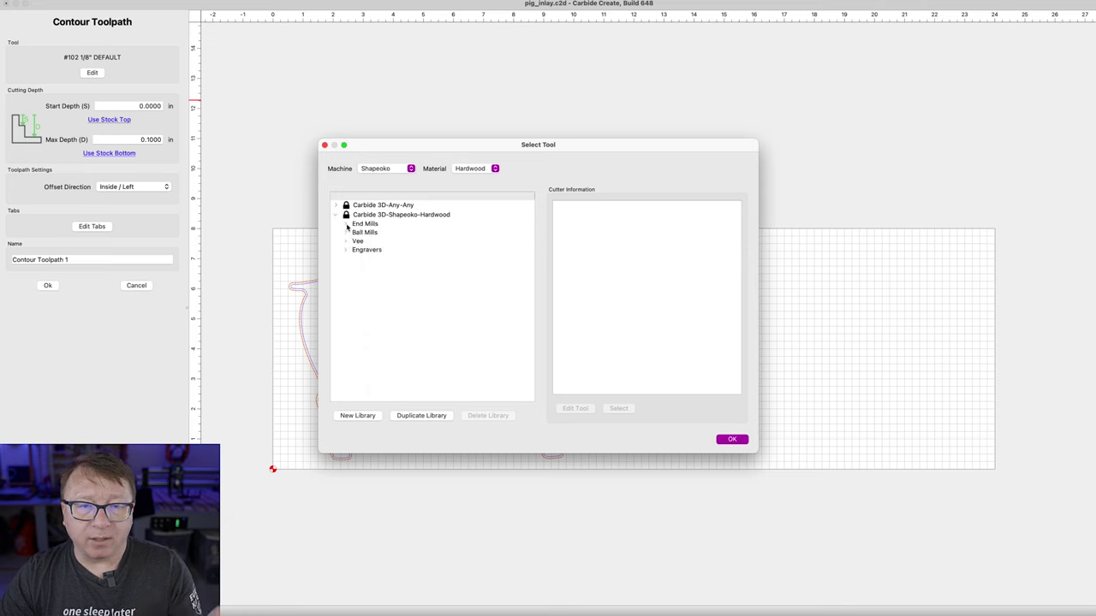
click(346, 225)
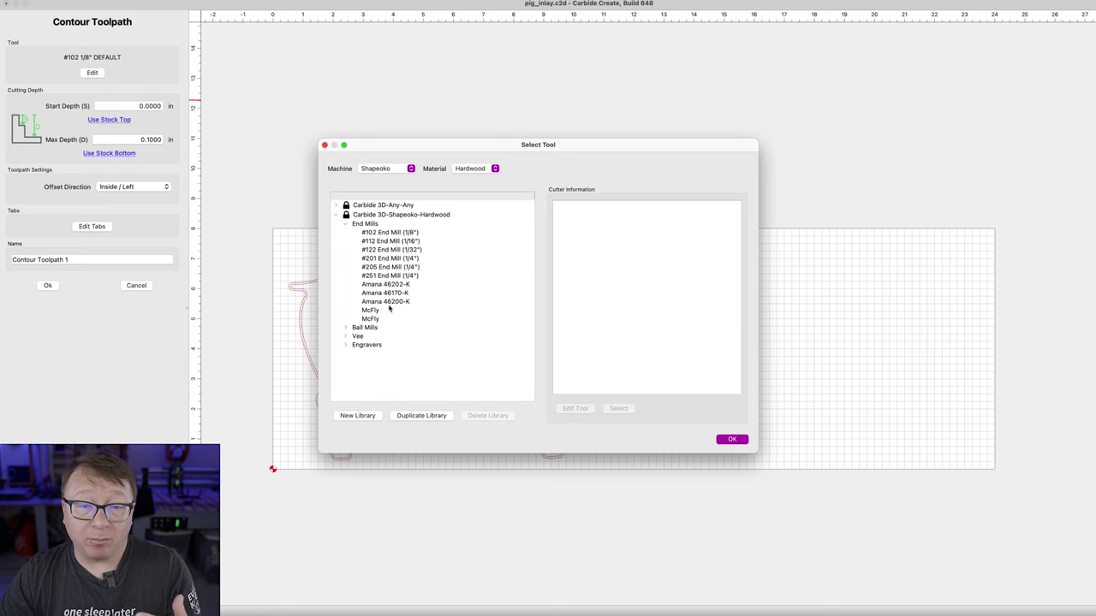
click(386, 303)
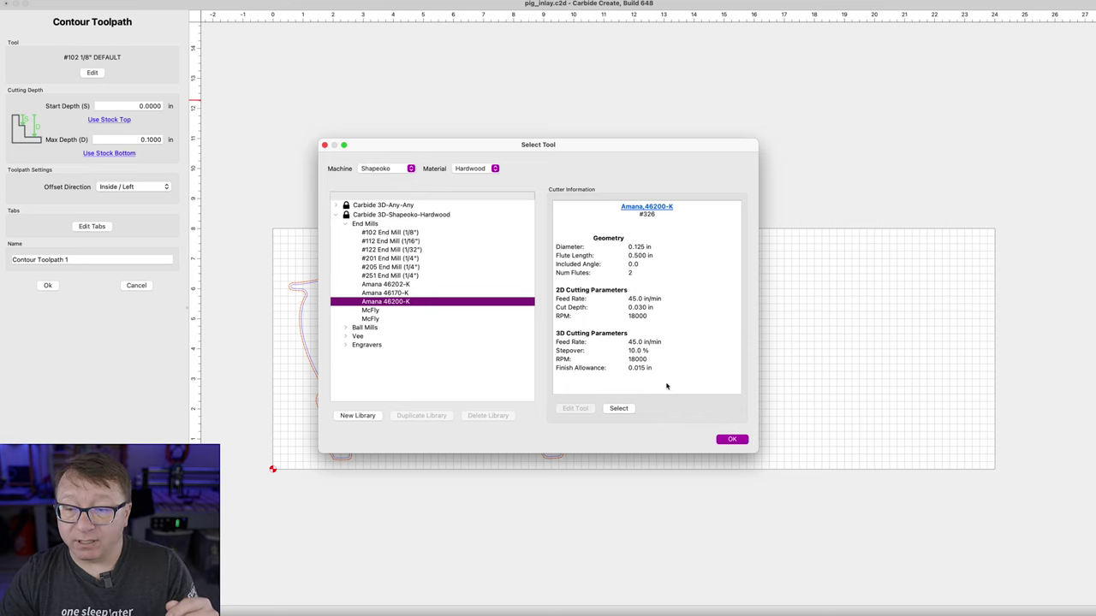
Confirm the Amana 46200-K and set depth per pass 0.0625, plunge rate 30 and feed rate 60
click(732, 440)
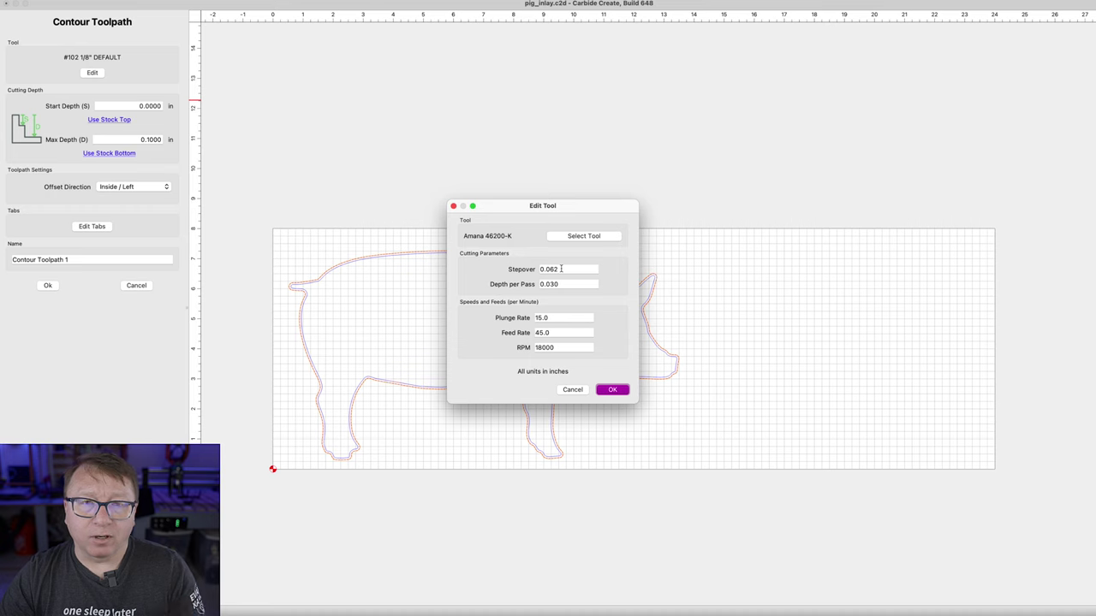
click(552, 284)
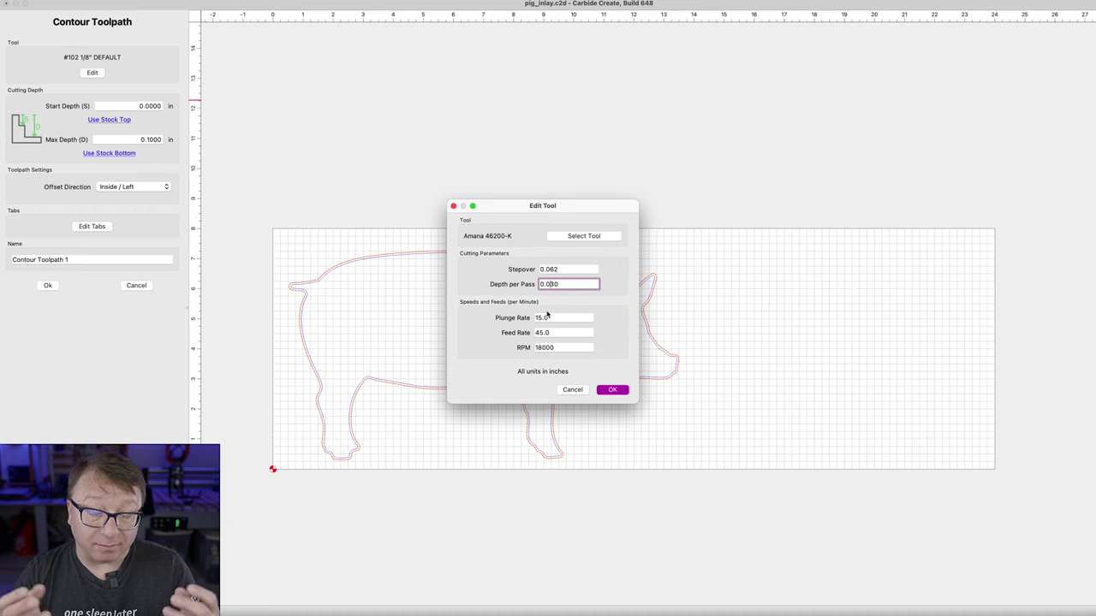
text(625)
key(Delete)
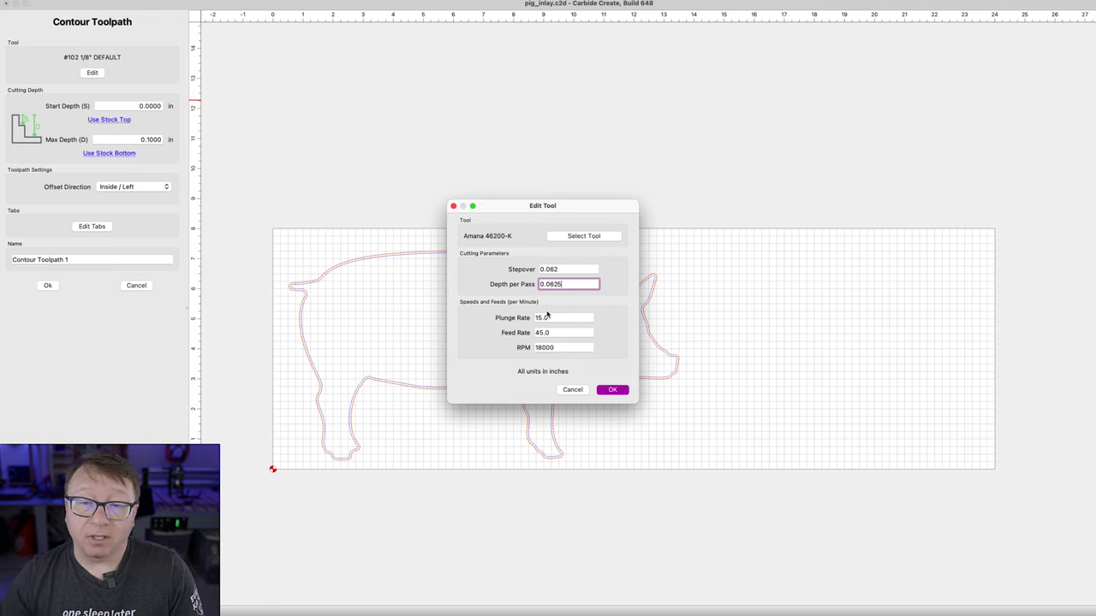
key(Tab)
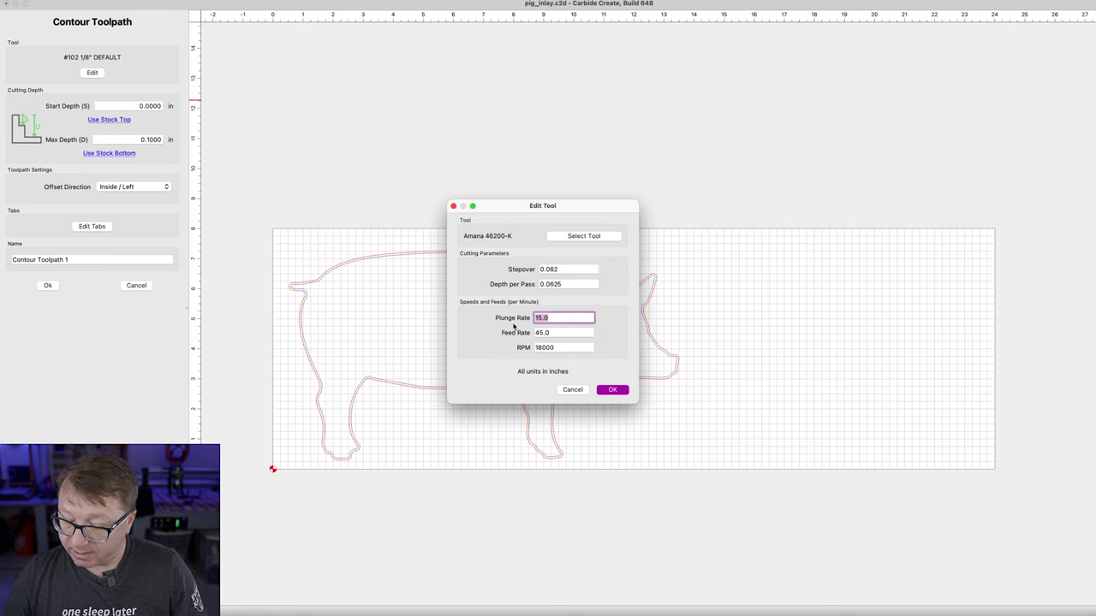
text(30)
key(Tab)
text(60)
key(Tab)
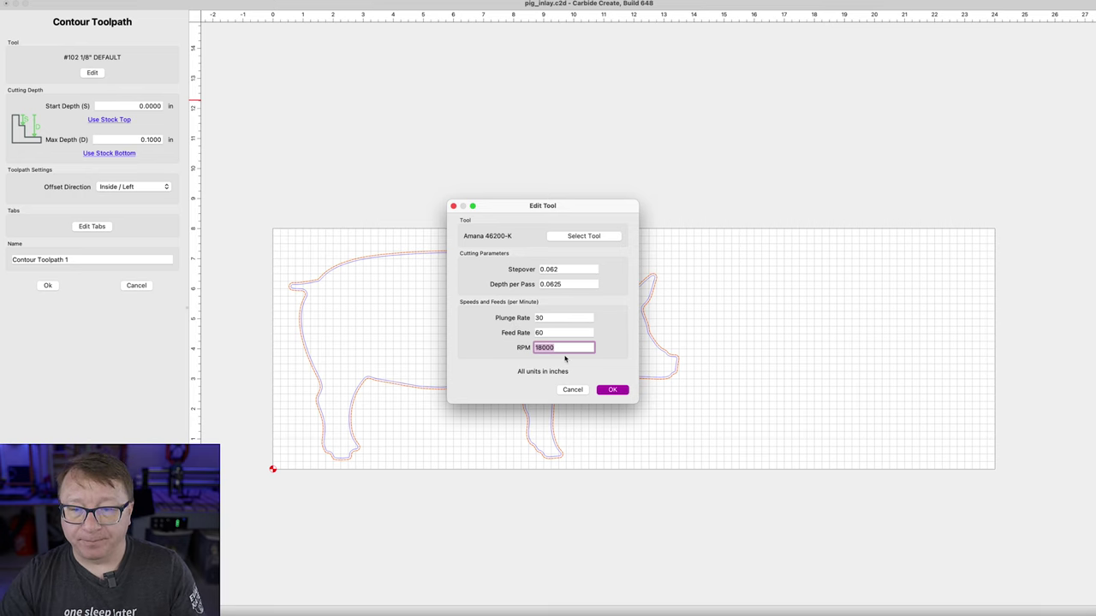
Accept the cutter, set max depth to 0.1250 in from stock bottom, and offset the cut Outside / Right
click(612, 389)
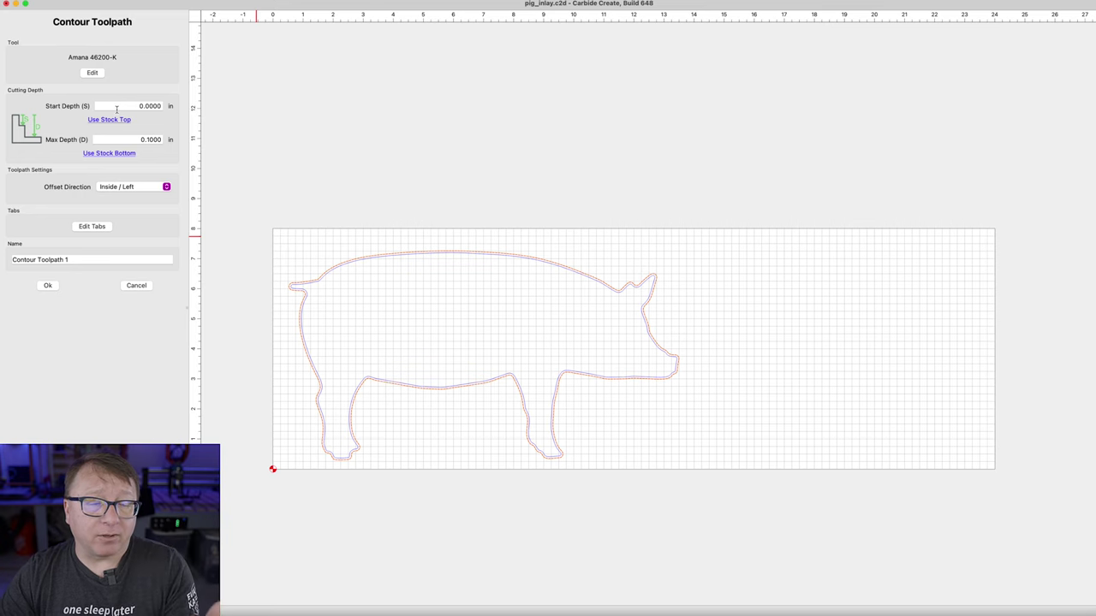
click(125, 155)
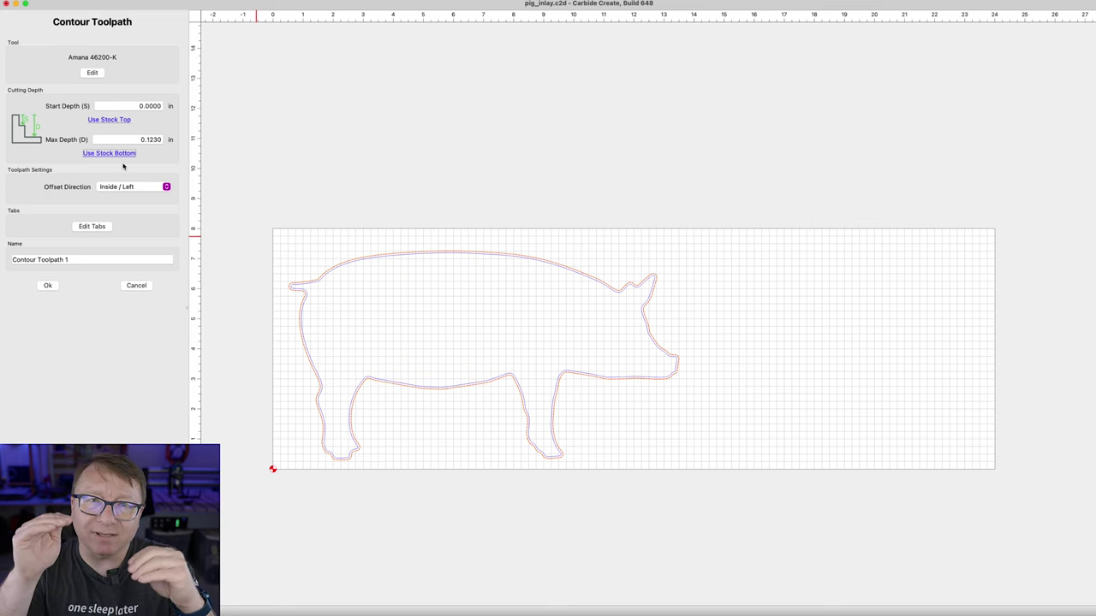
click(152, 140)
key(Right)
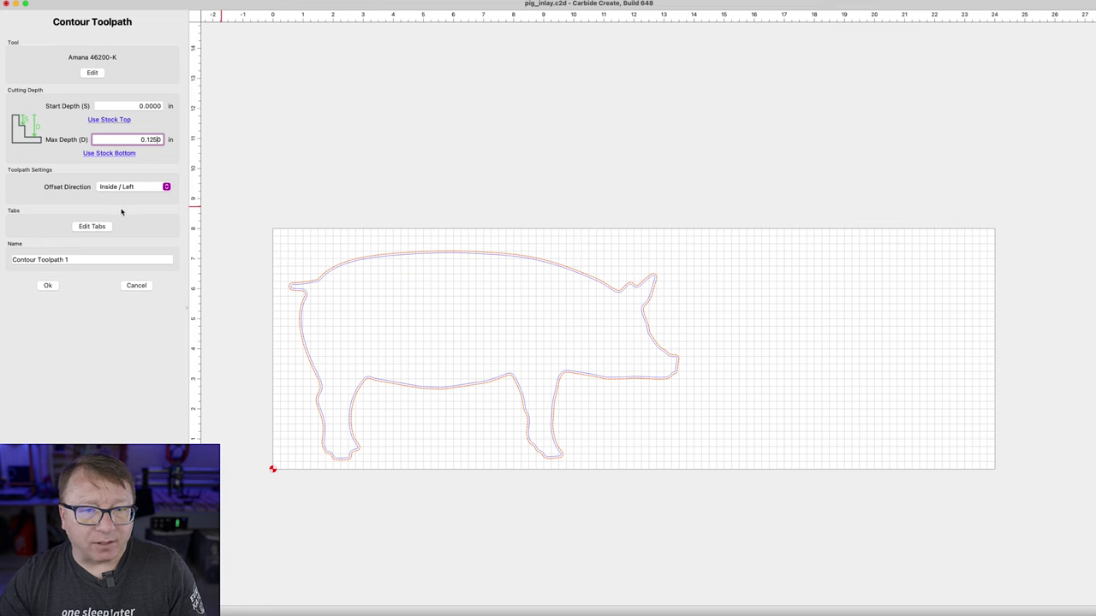
click(155, 190)
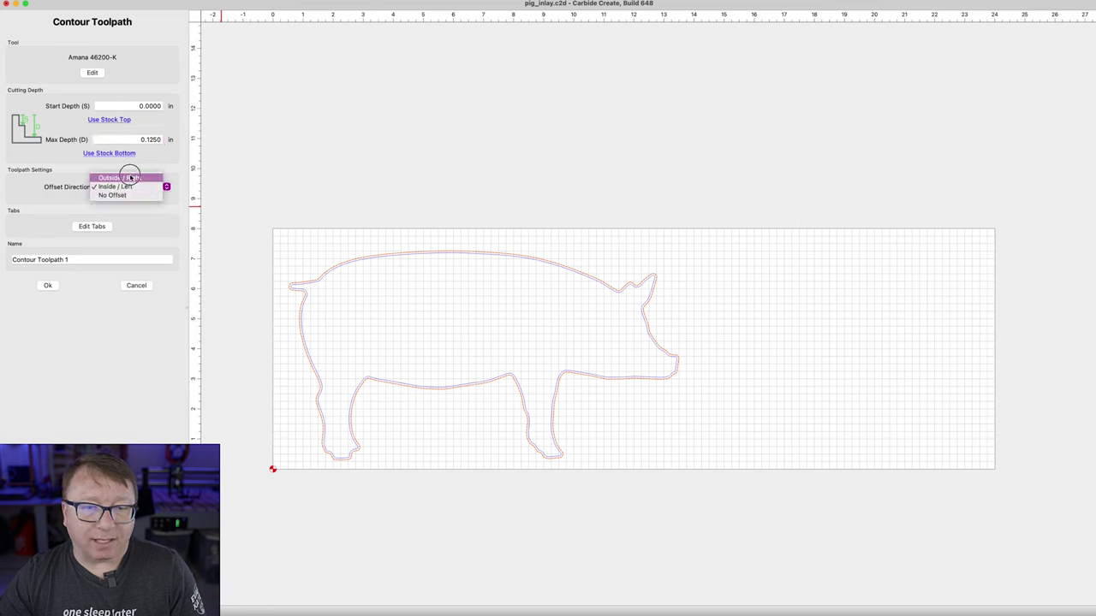
click(131, 176)
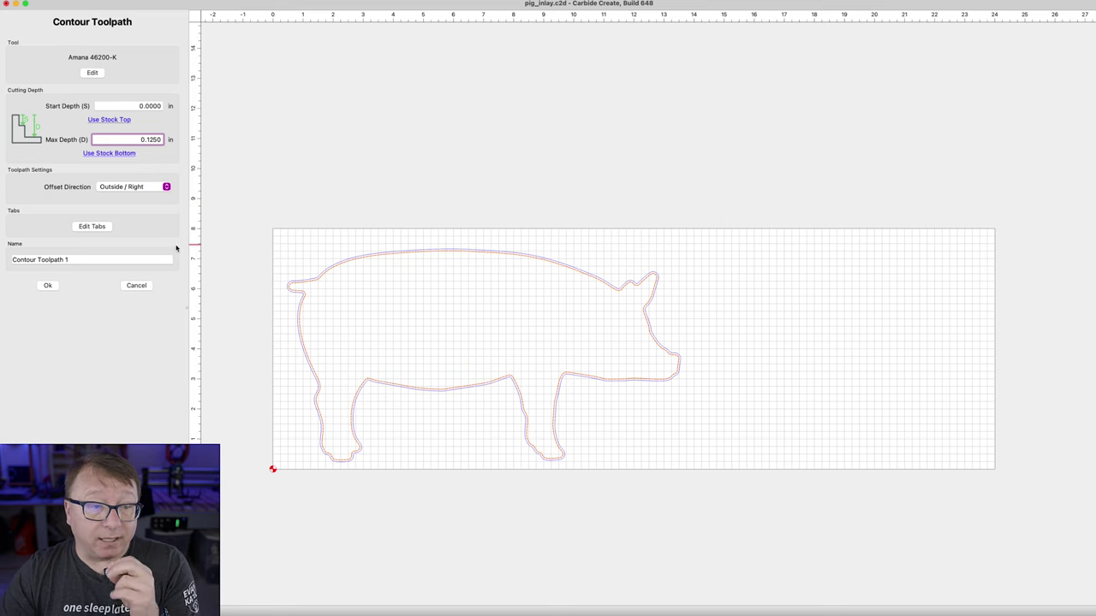
Set the holding tab width to 0.125 in and height to 0.0625 in
click(91, 226)
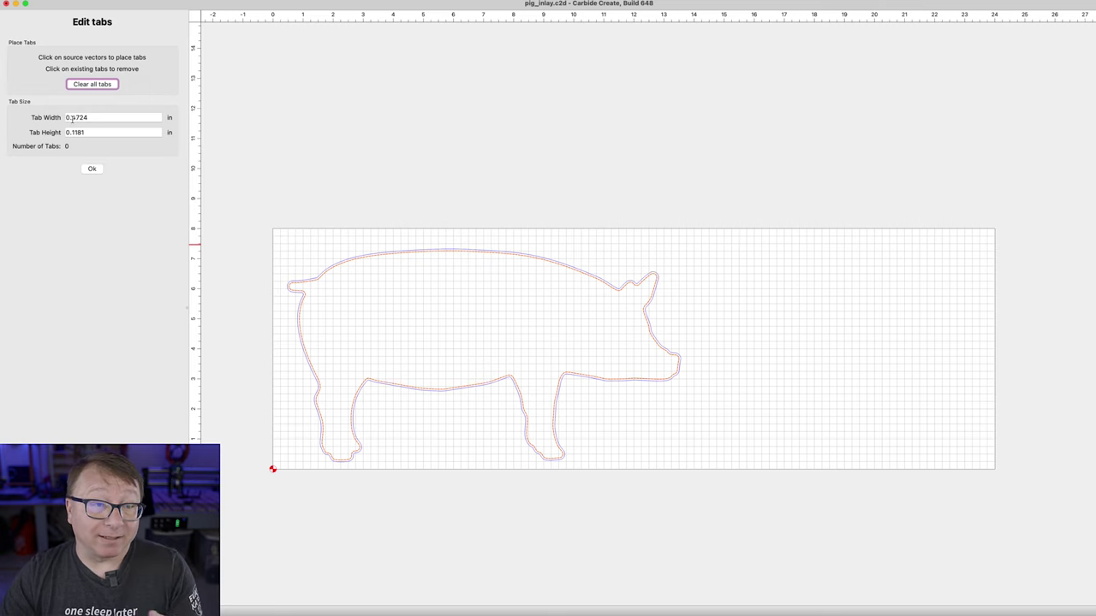
double_click(74, 118)
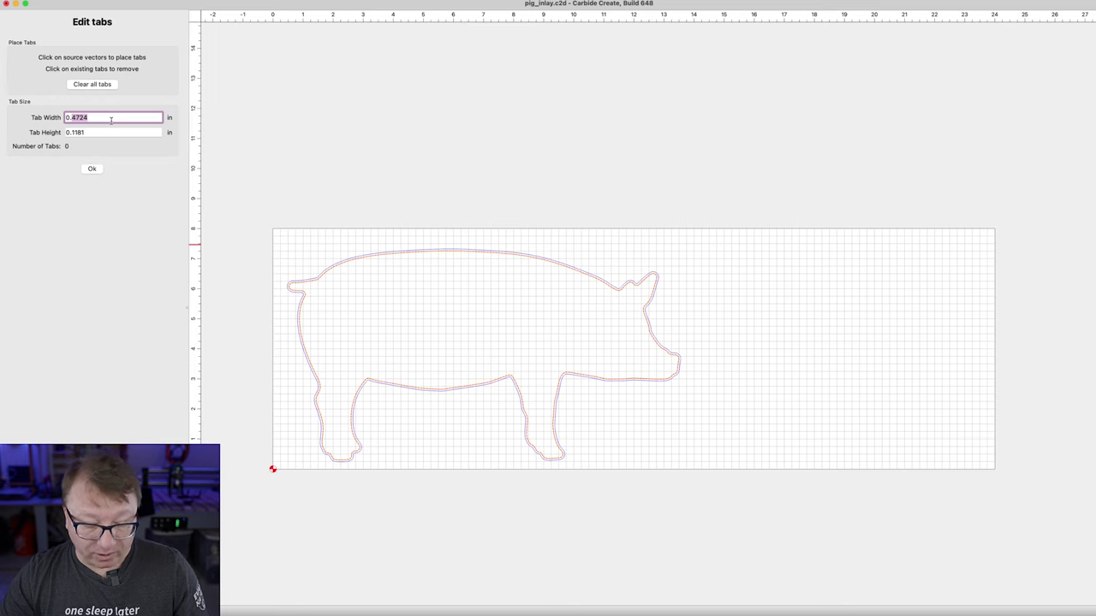
text(0.125)
key(Tab)
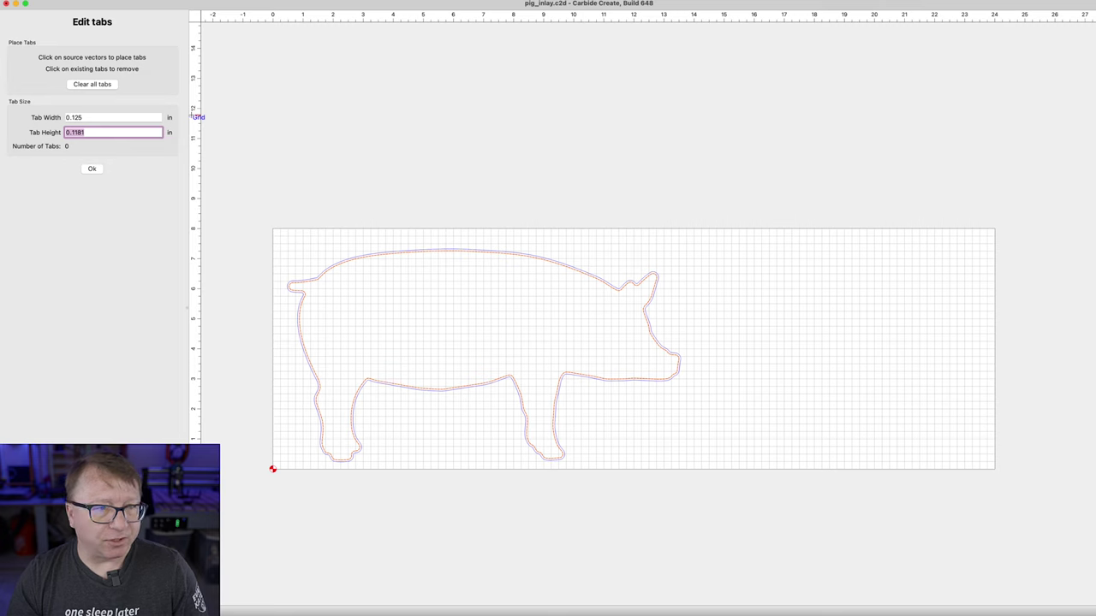
text(.06)
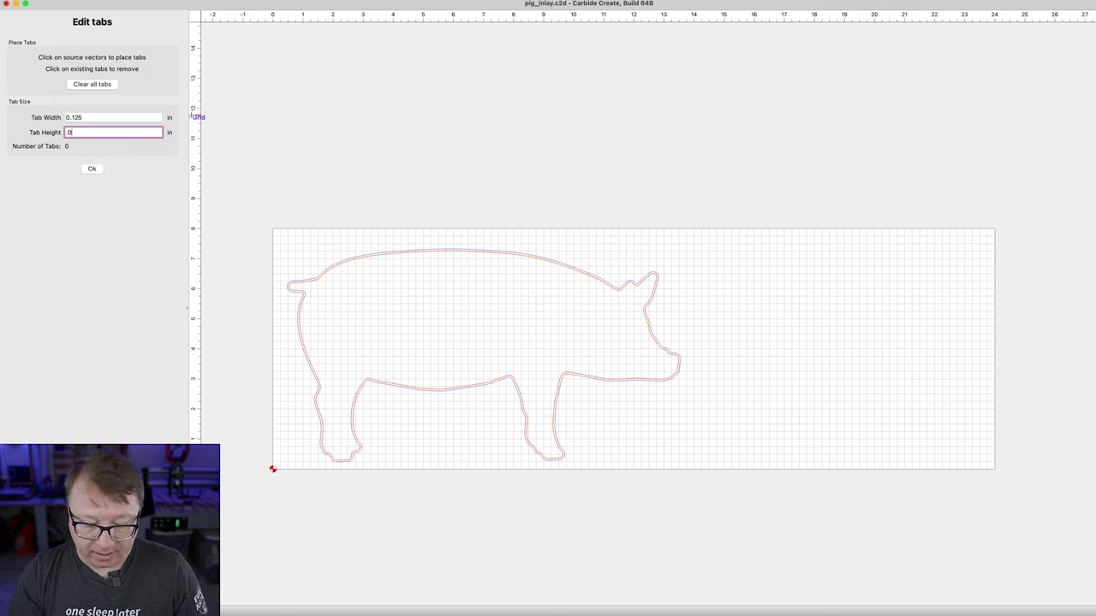
text(25)
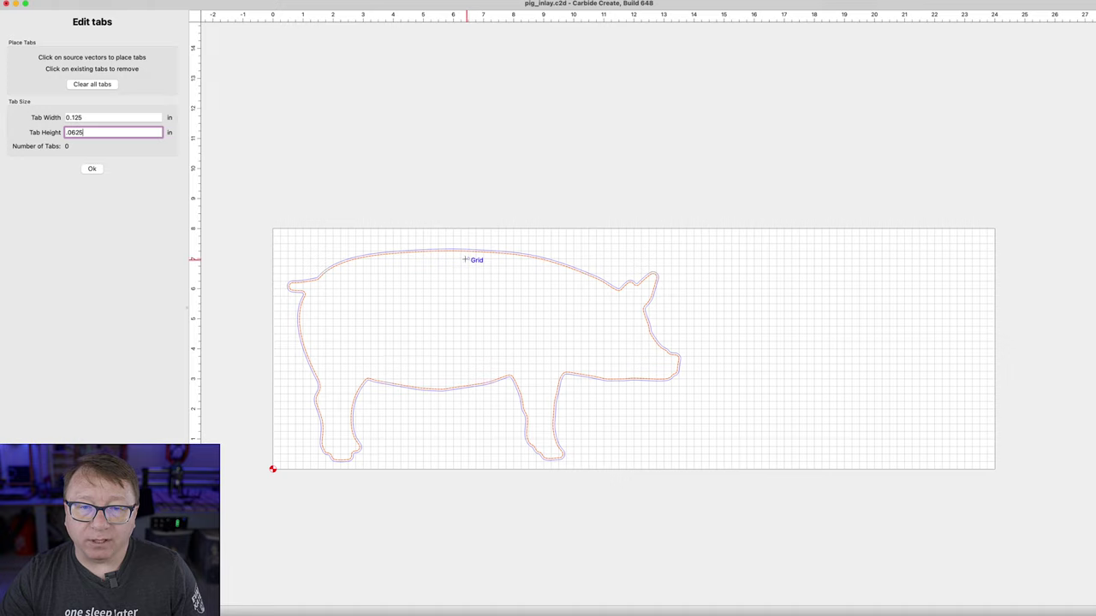
Place six tabs on the pig's back, belly, both hind feet, snout and rump
scroll(476, 266, up, 3)
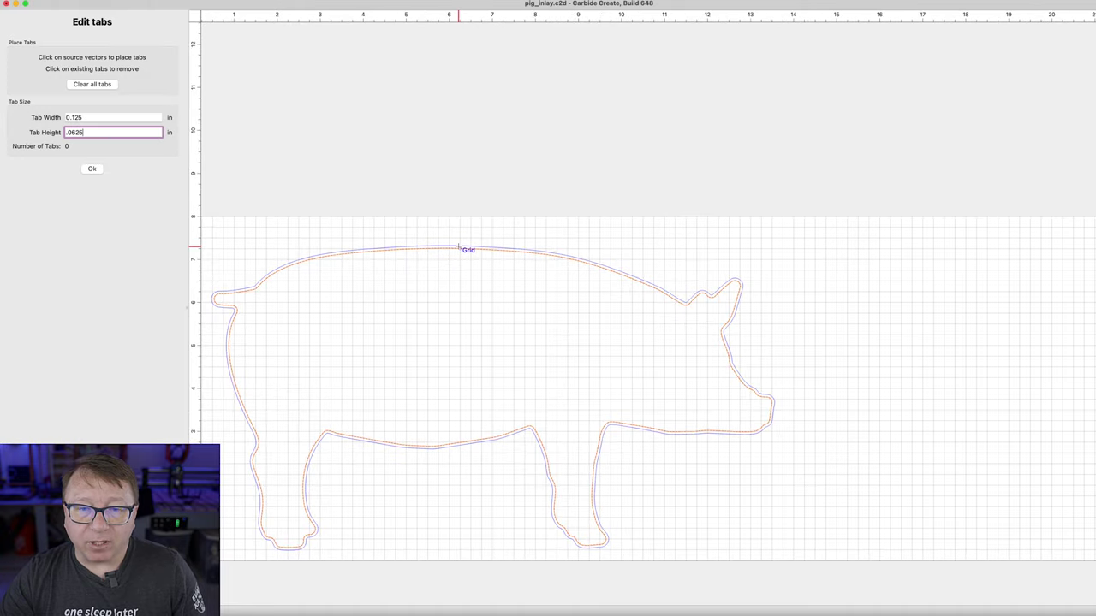
click(448, 248)
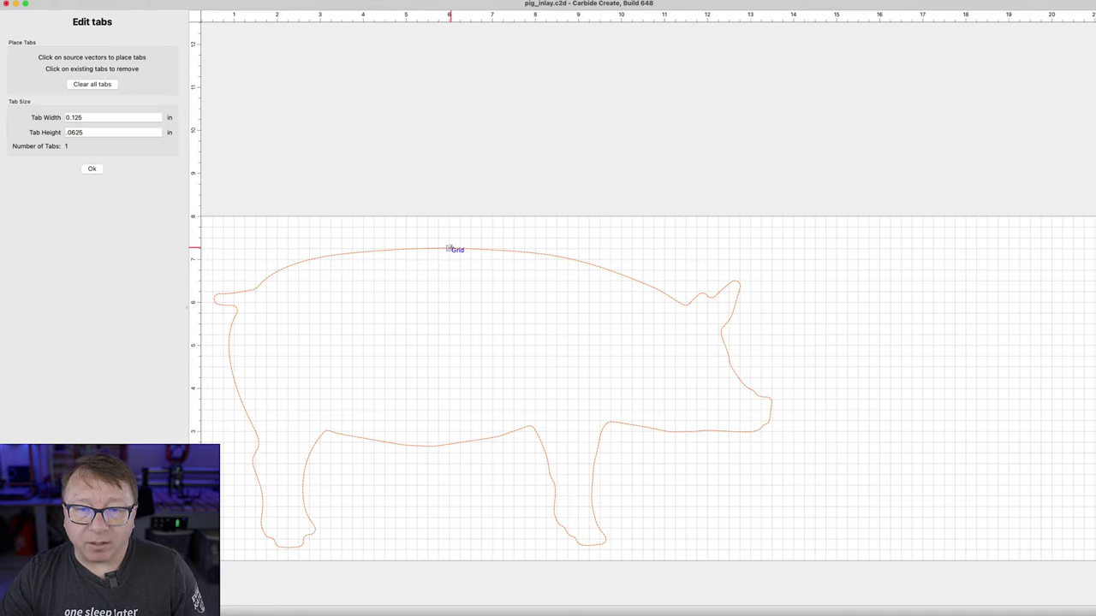
click(436, 446)
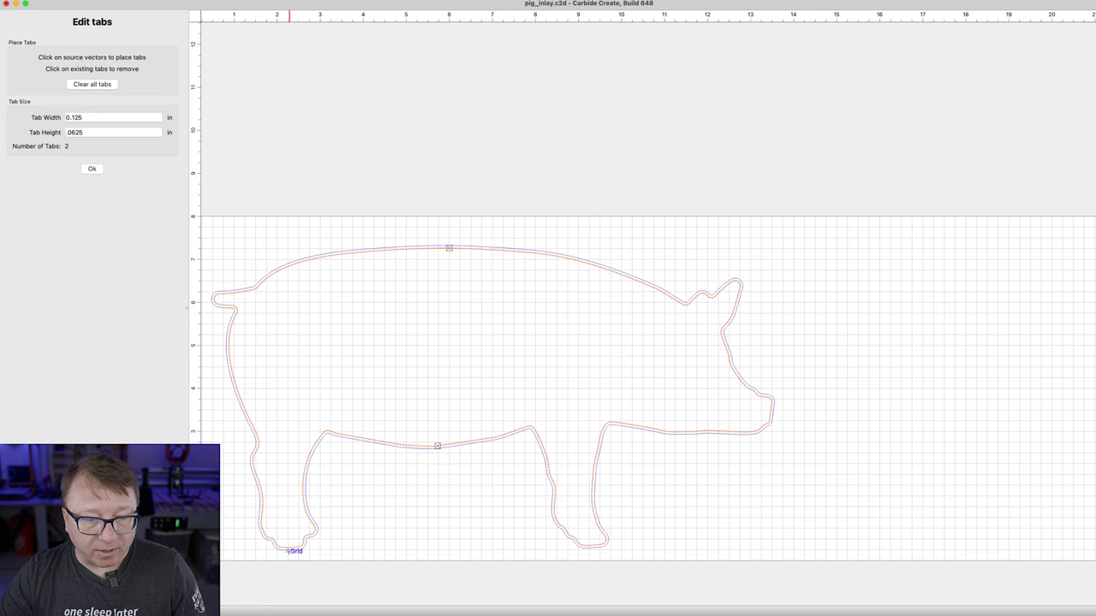
click(288, 548)
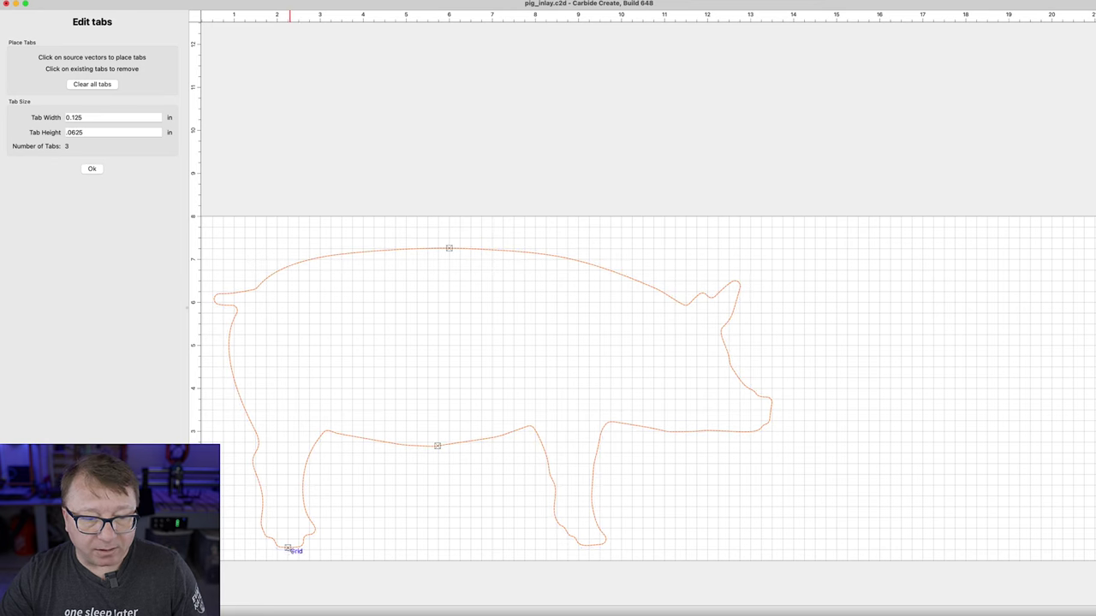
click(590, 547)
click(771, 410)
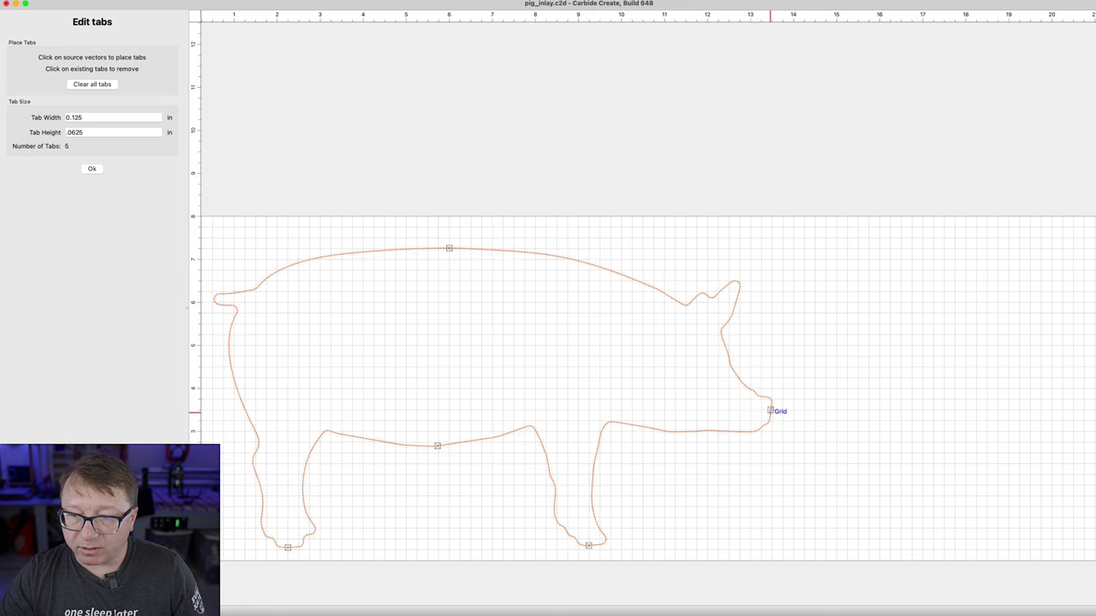
click(228, 354)
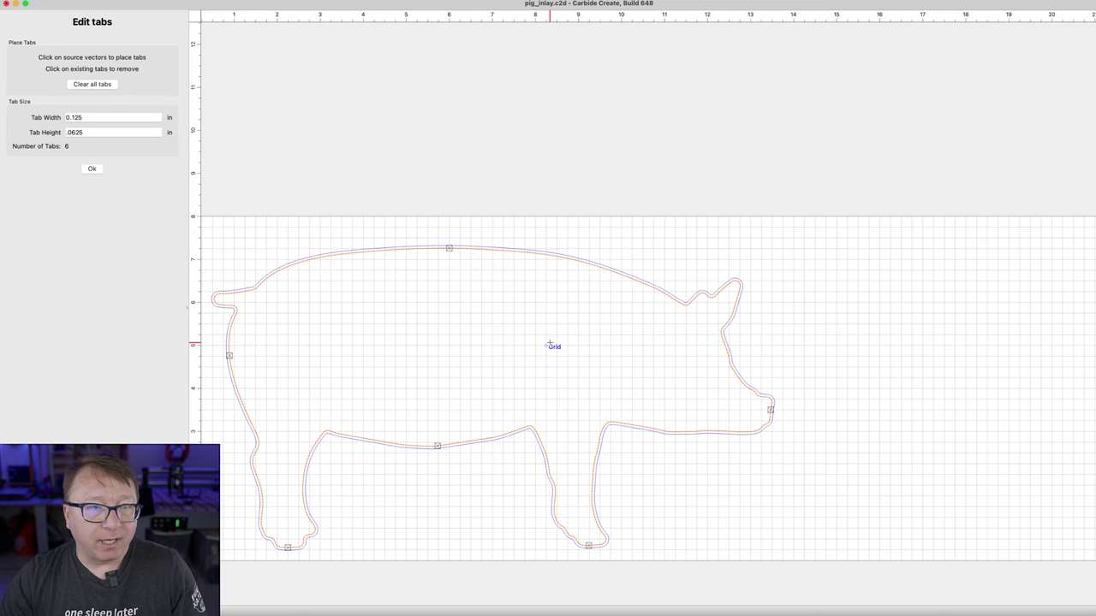
click(91, 170)
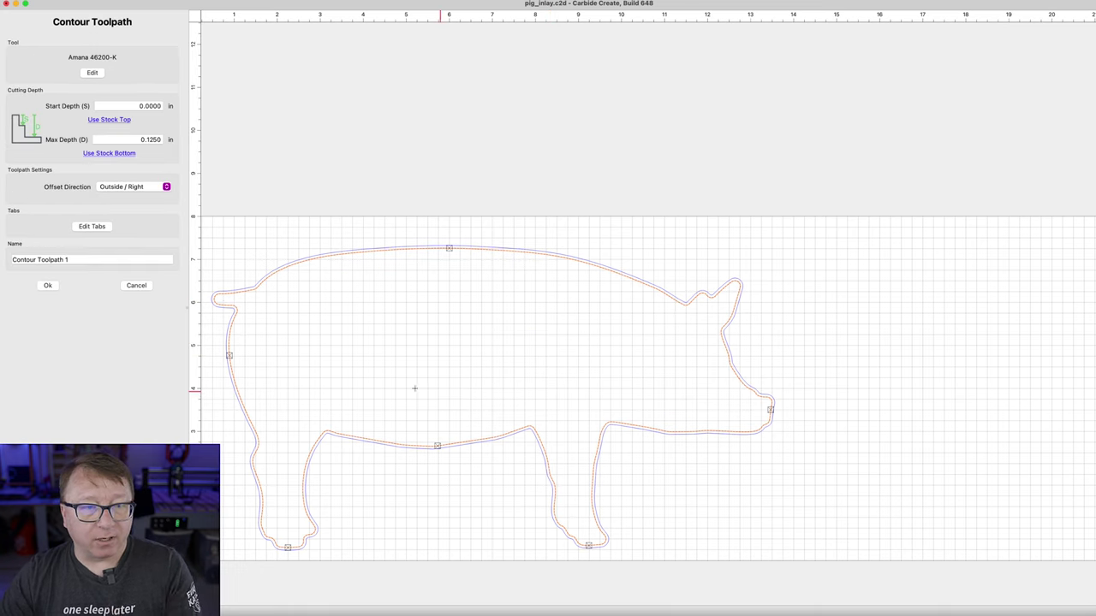
Rename the contour toolpath to 'contour _0.125' and save it
triple_click(86, 260)
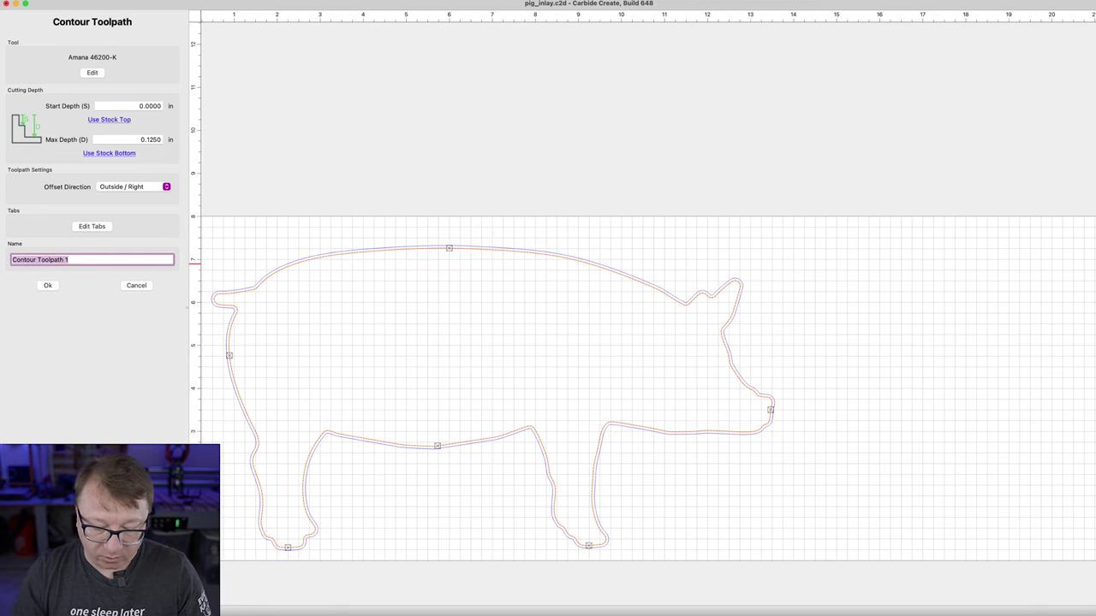
text(contou)
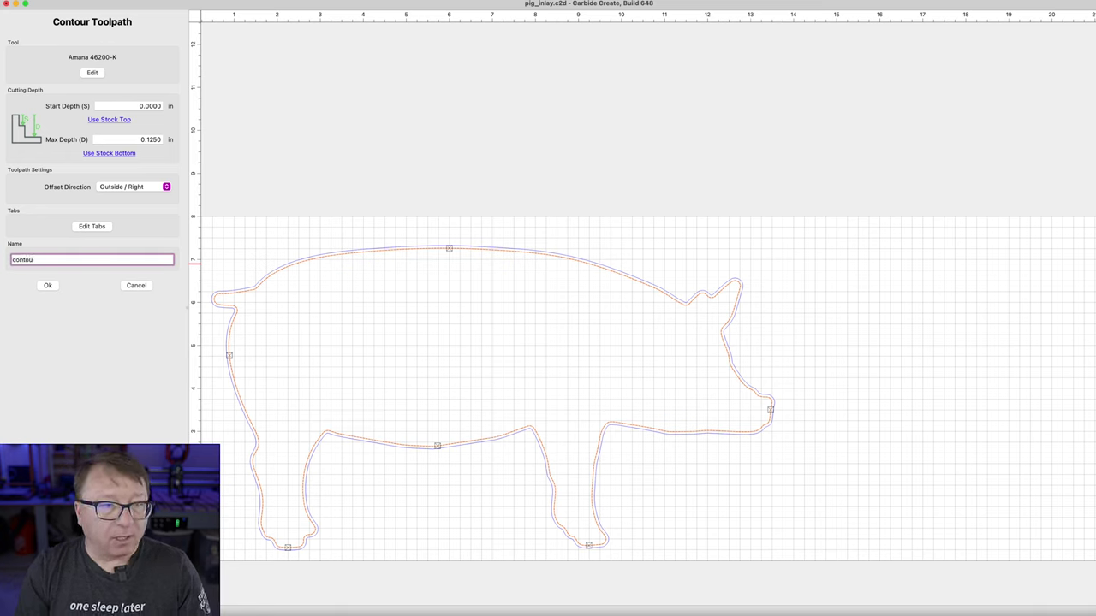
text(r _0.125)
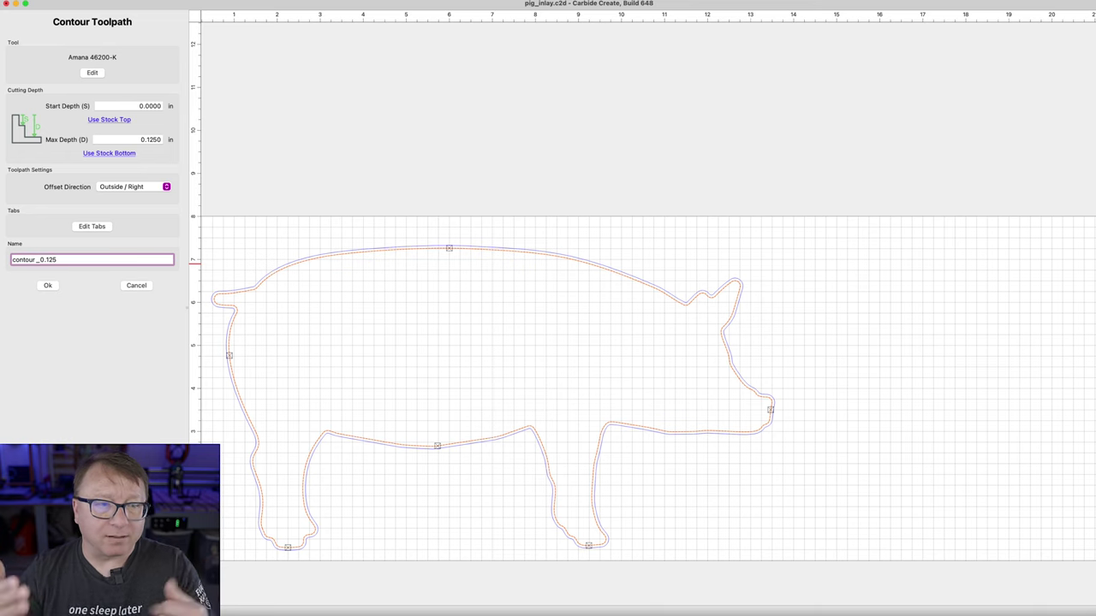
click(47, 285)
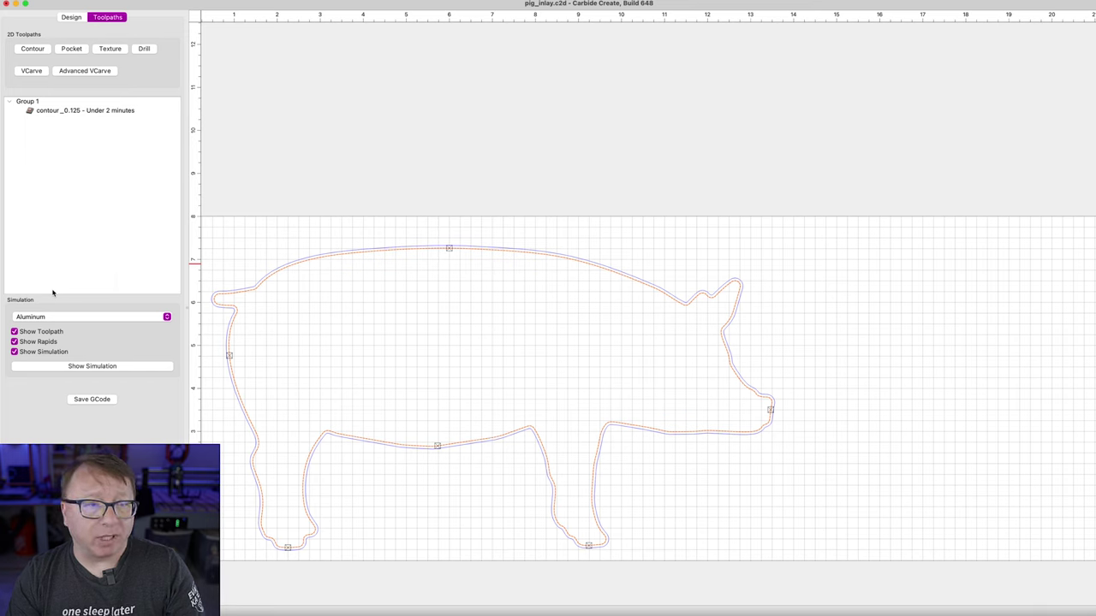
Run the toolpath simulation with Wood Grain material
click(83, 317)
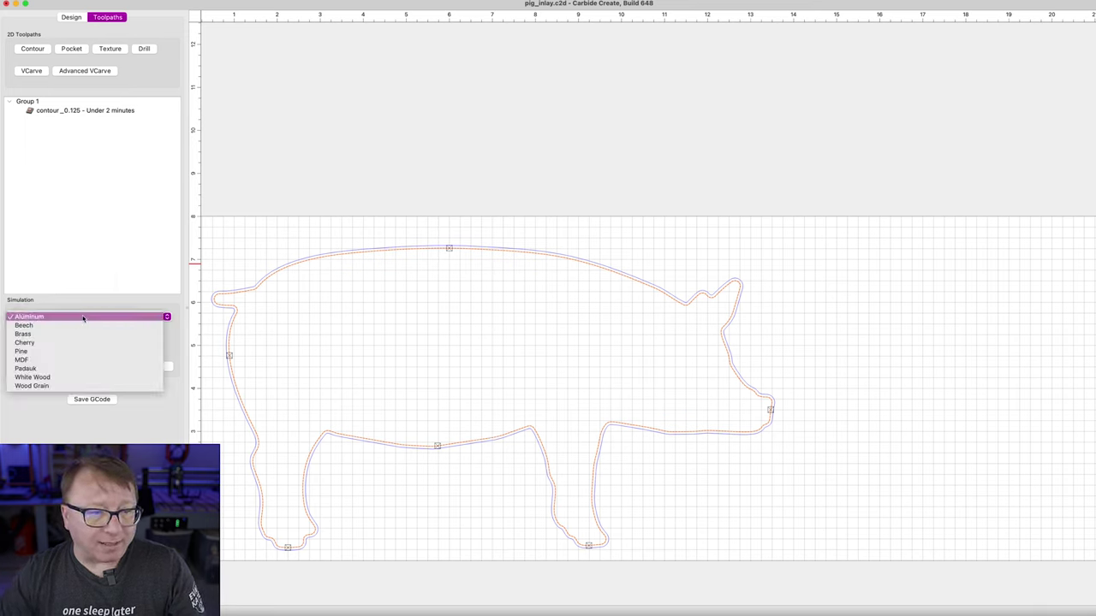
click(50, 387)
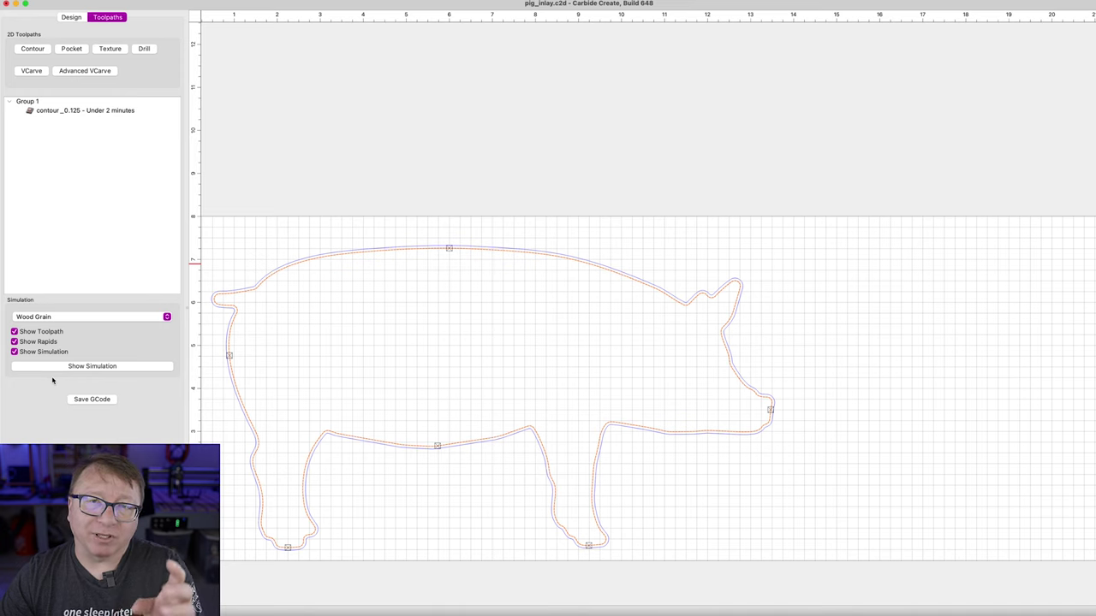
click(108, 366)
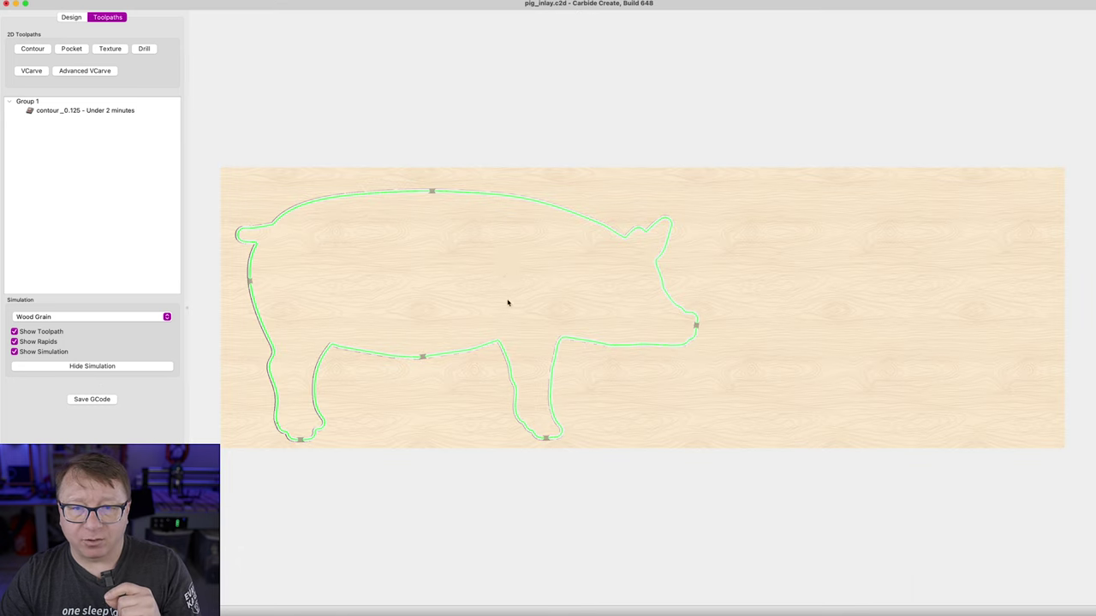
Zoom and orbit the simulated board to inspect the pig groove and its holding tabs
click(335, 278)
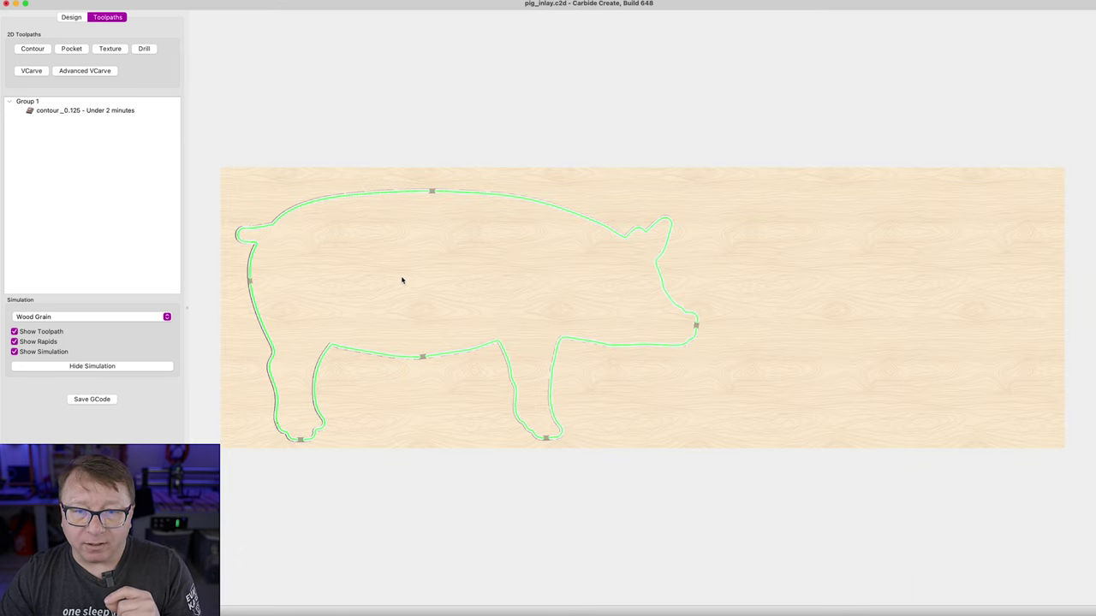
scroll(402, 280, up, 3)
drag(463, 285, 453, 178)
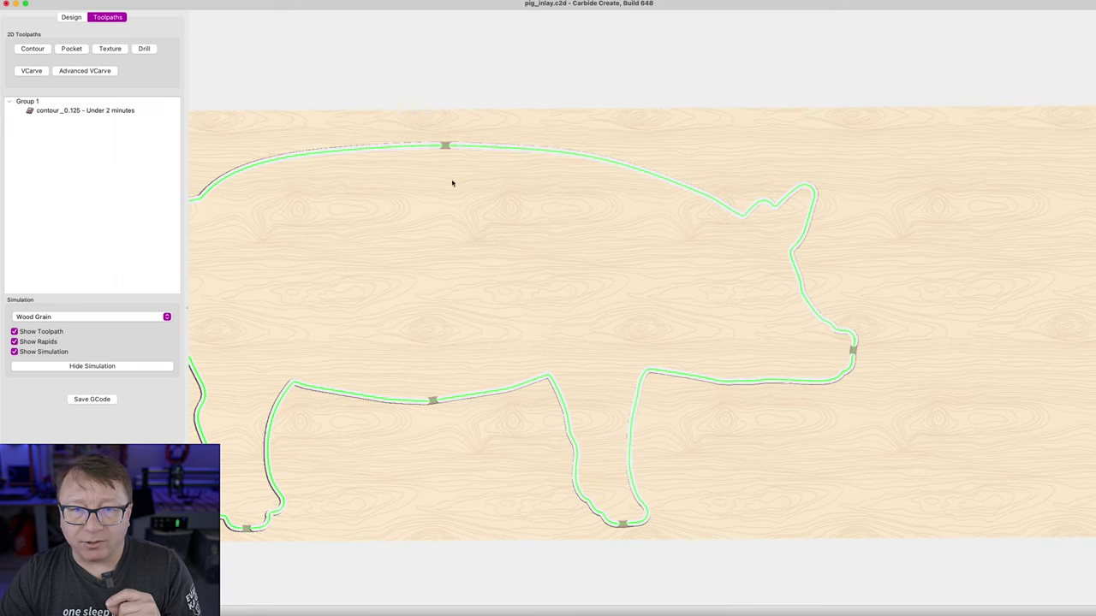
drag(738, 384, 391, 380)
scroll(409, 362, up, 10)
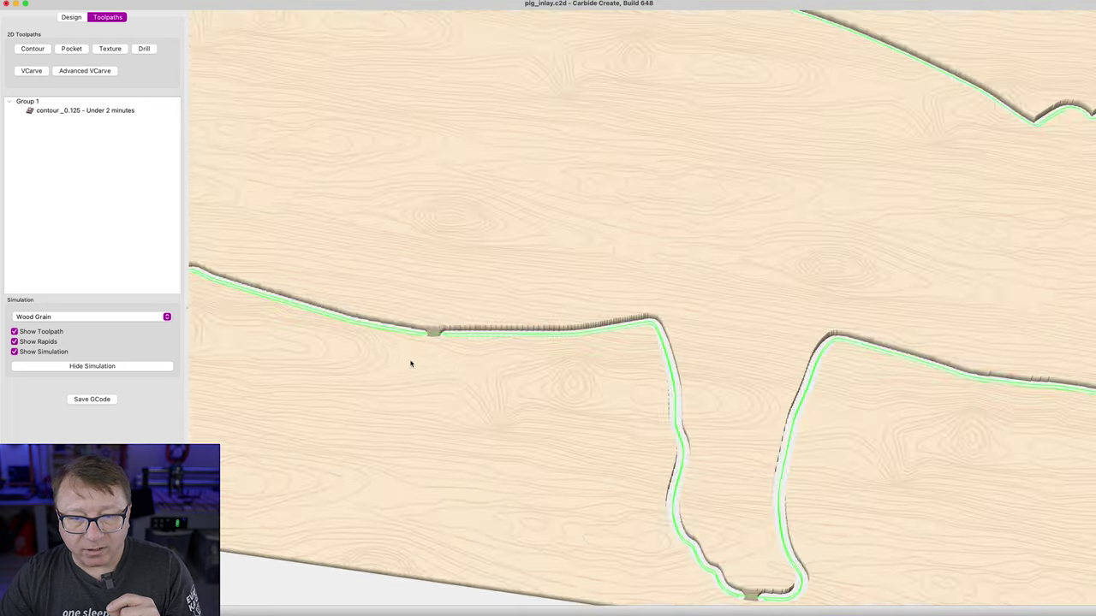
drag(496, 283, 481, 316)
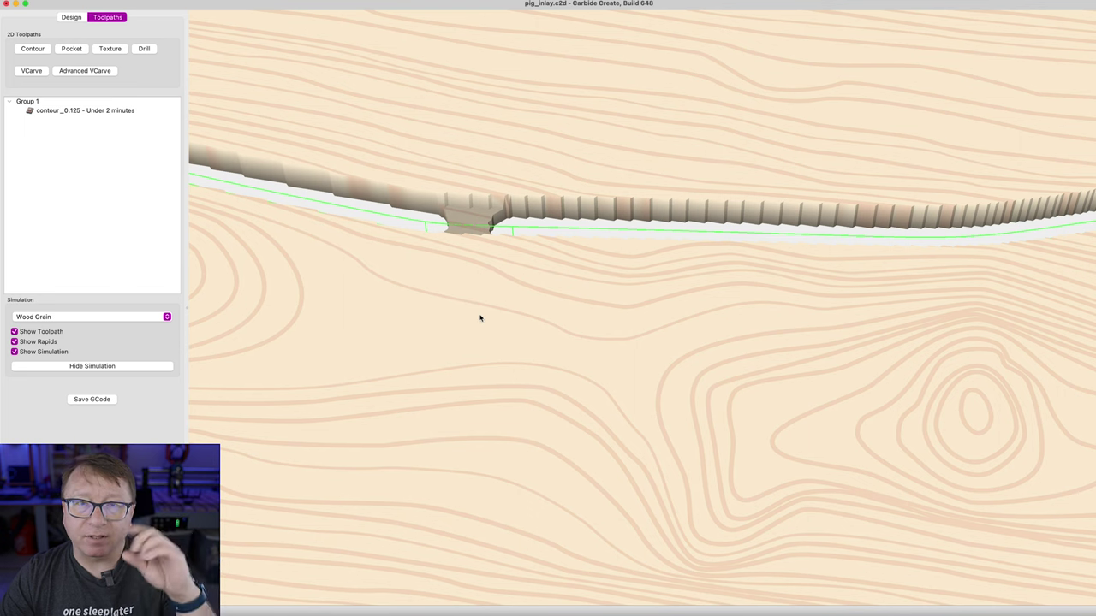
scroll(478, 315, down, 10)
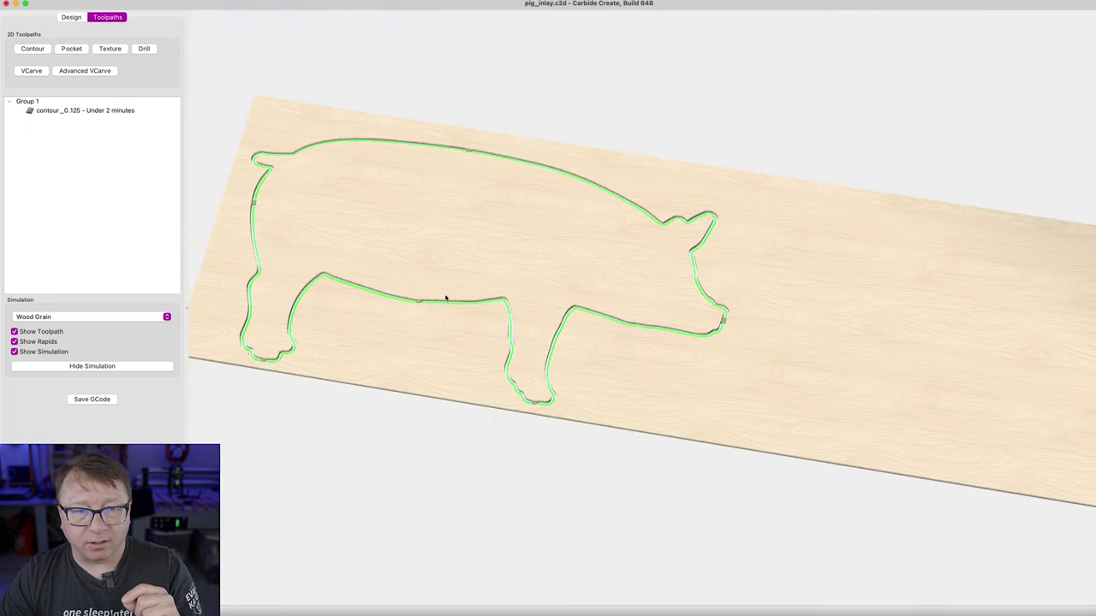
drag(428, 283, 483, 389)
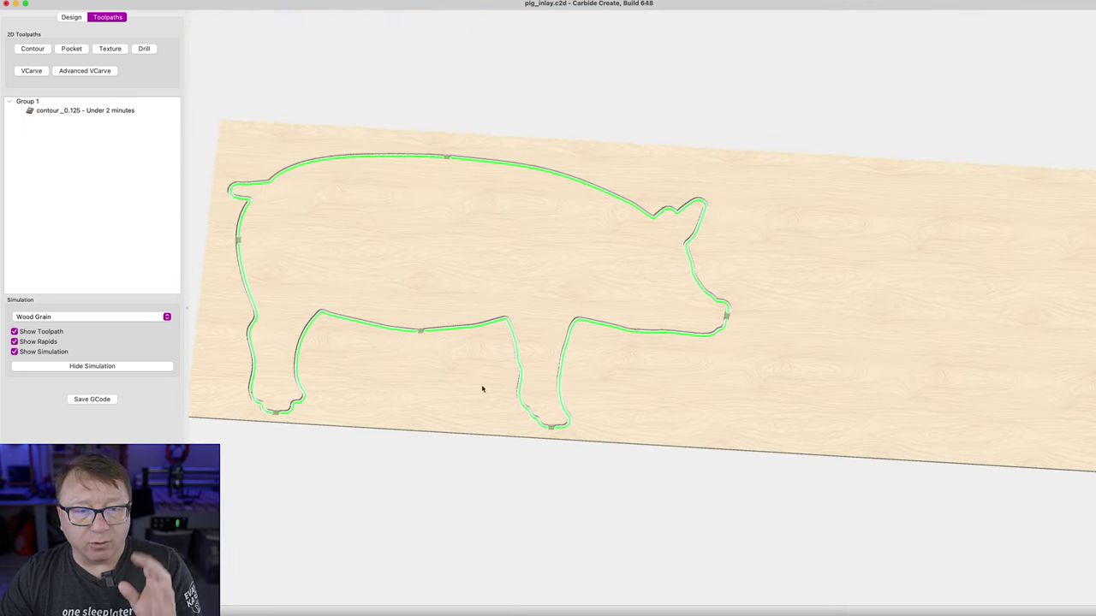
scroll(435, 328, up, 10)
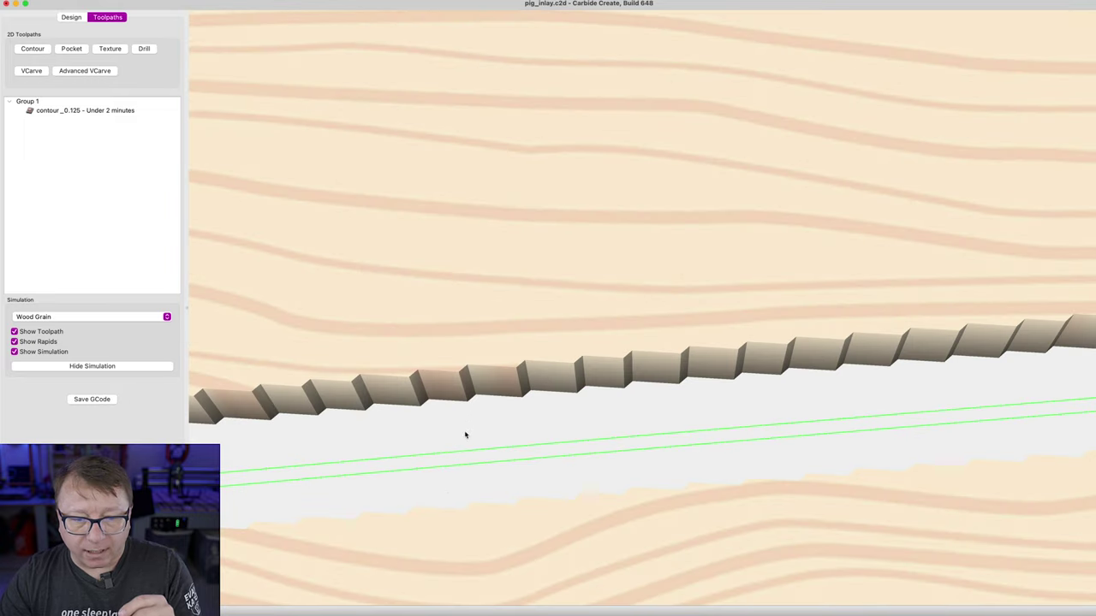
scroll(439, 480, down, 5)
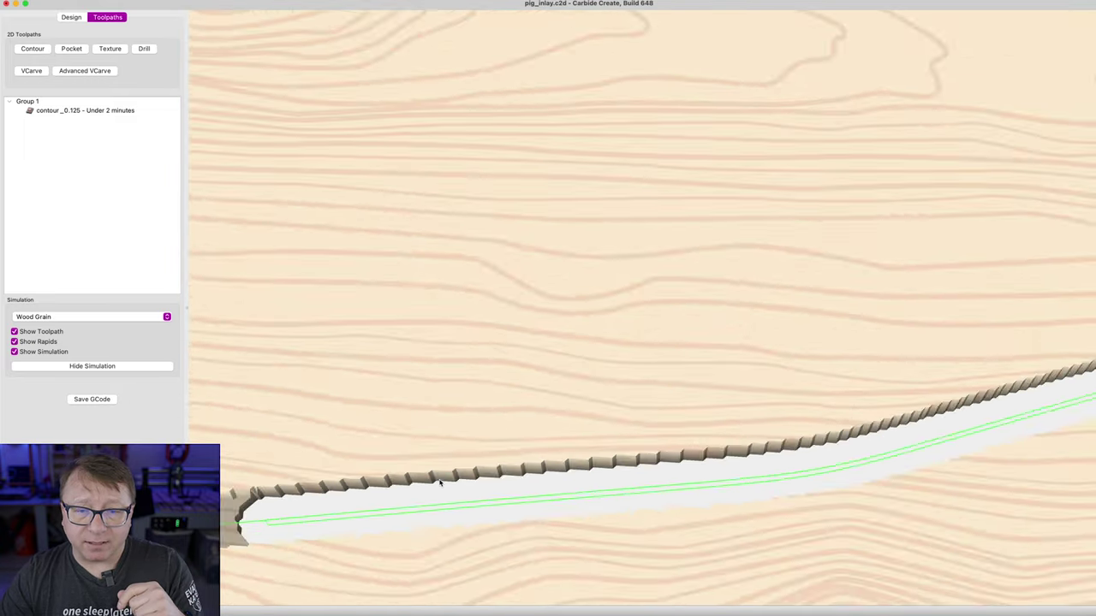
scroll(440, 480, down, 5)
drag(382, 467, 511, 310)
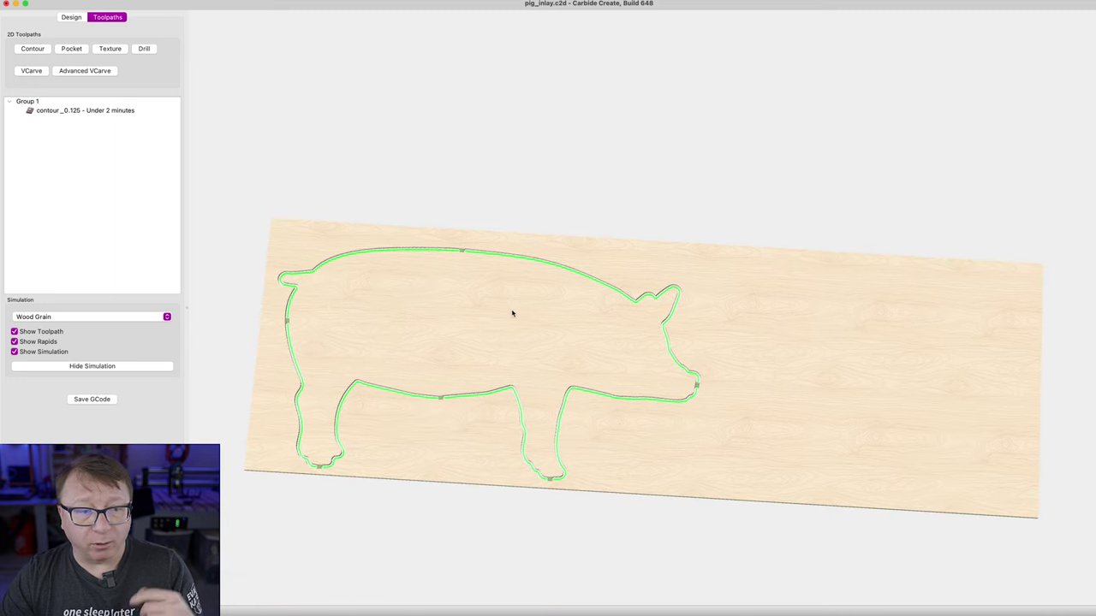
Export the contour toolpath's G-code to Downloads as pig_inlay_0.125
click(105, 400)
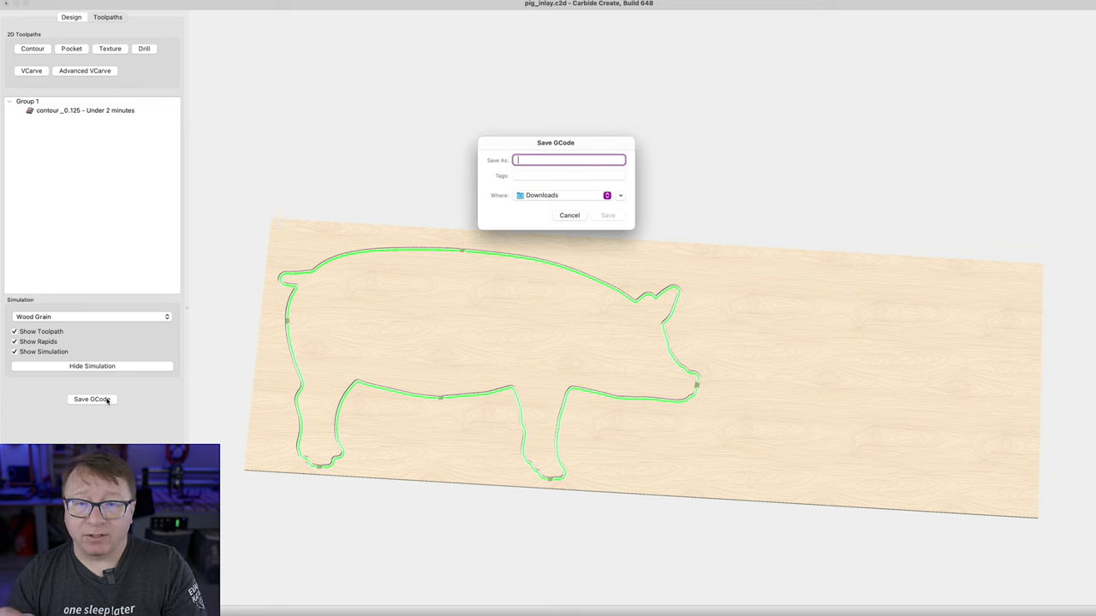
text(pig_)
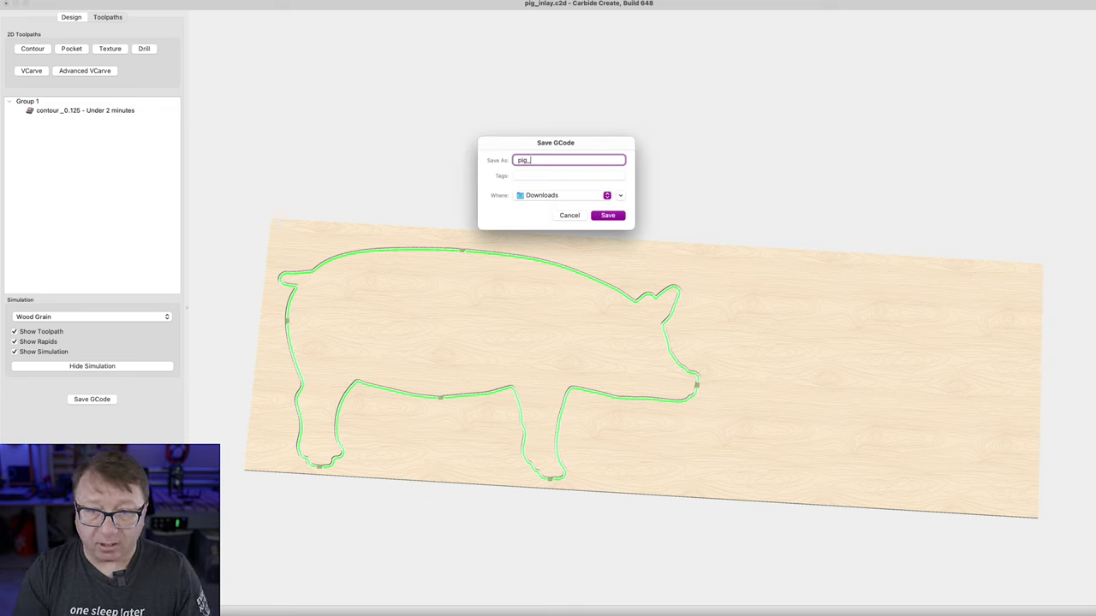
text(inlay)
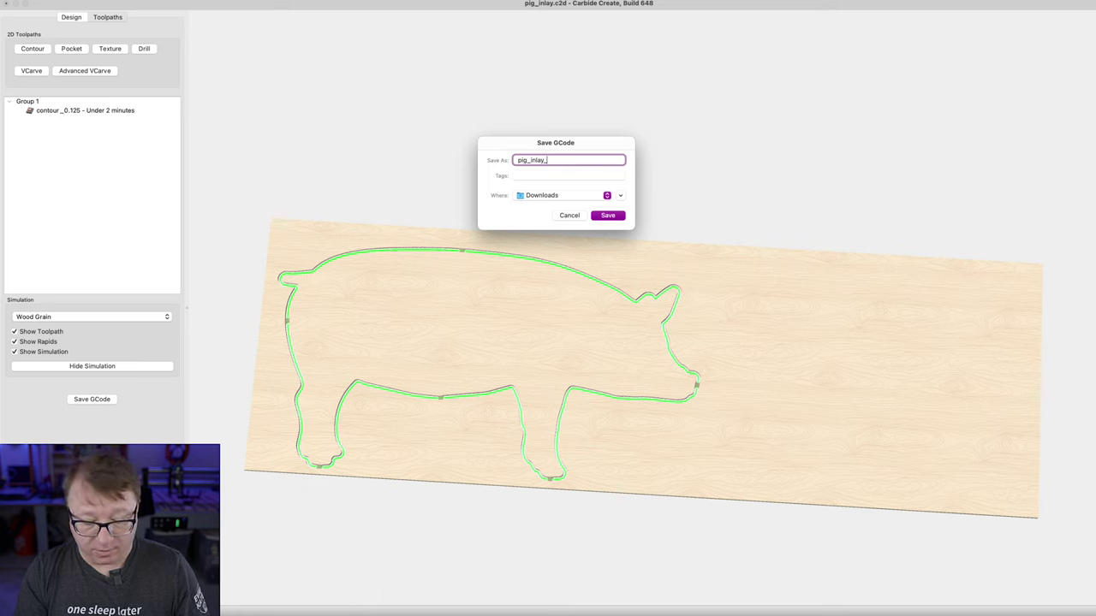
text(_0.125)
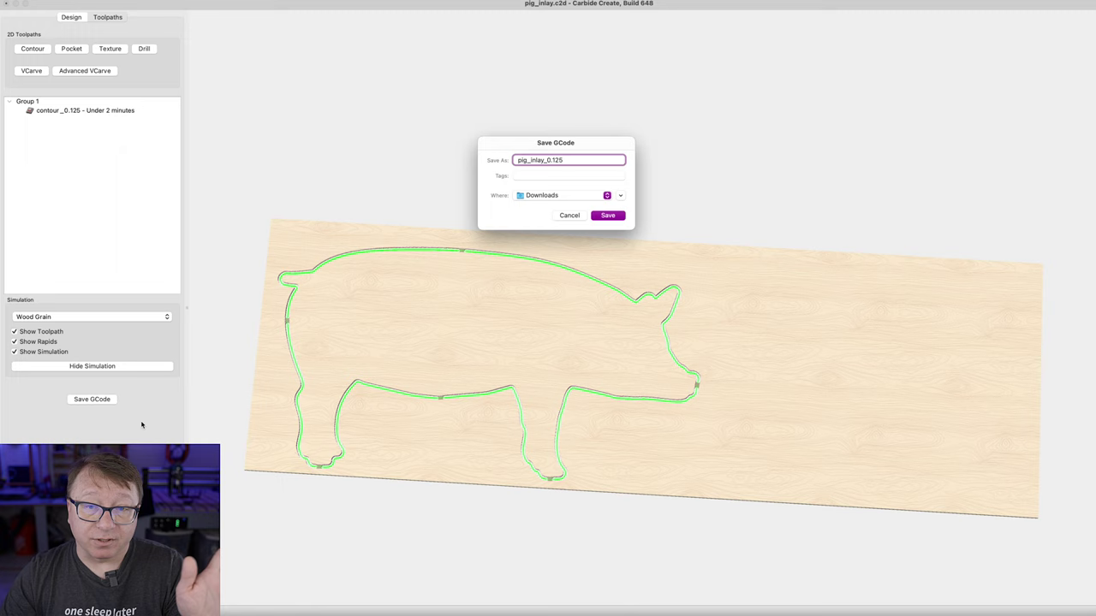
click(607, 216)
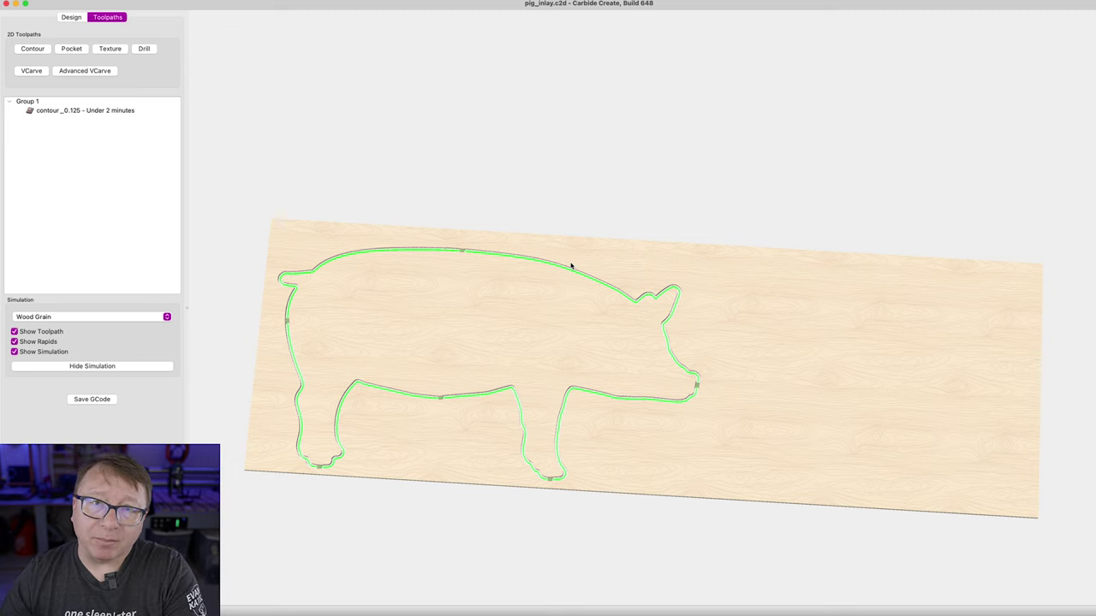
Open pig_pocket.c2d from the File menu's recent files
click(34, 0)
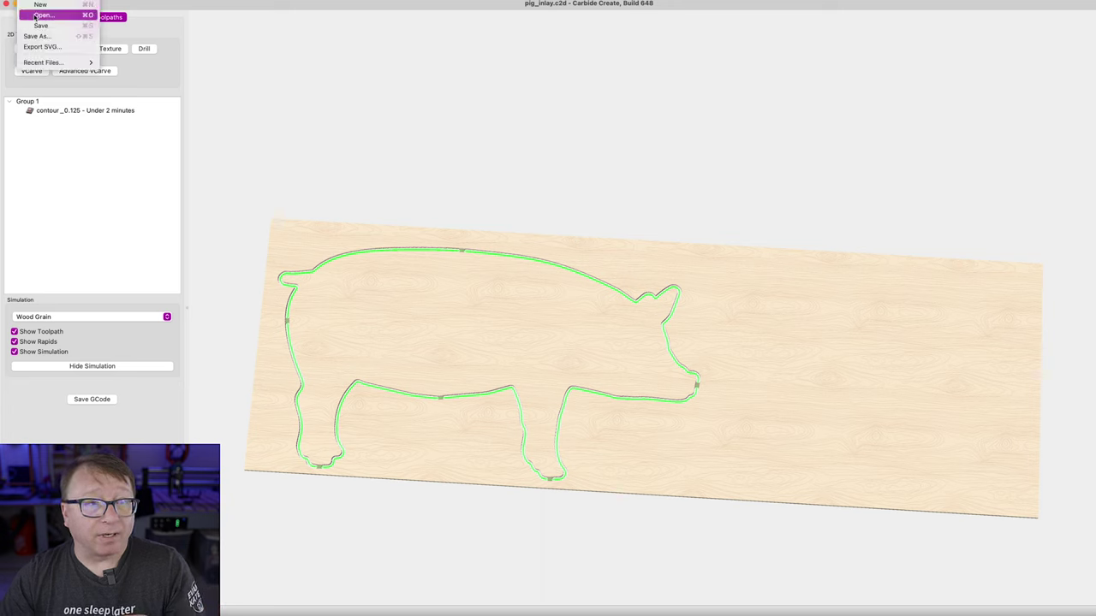
mouse_move(41, 65)
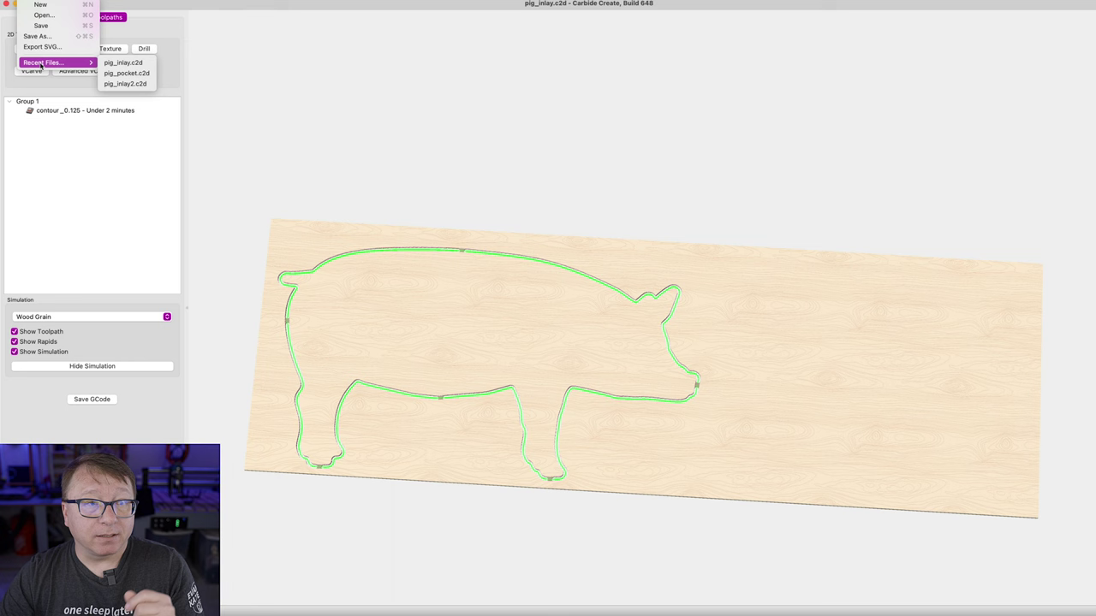
click(126, 73)
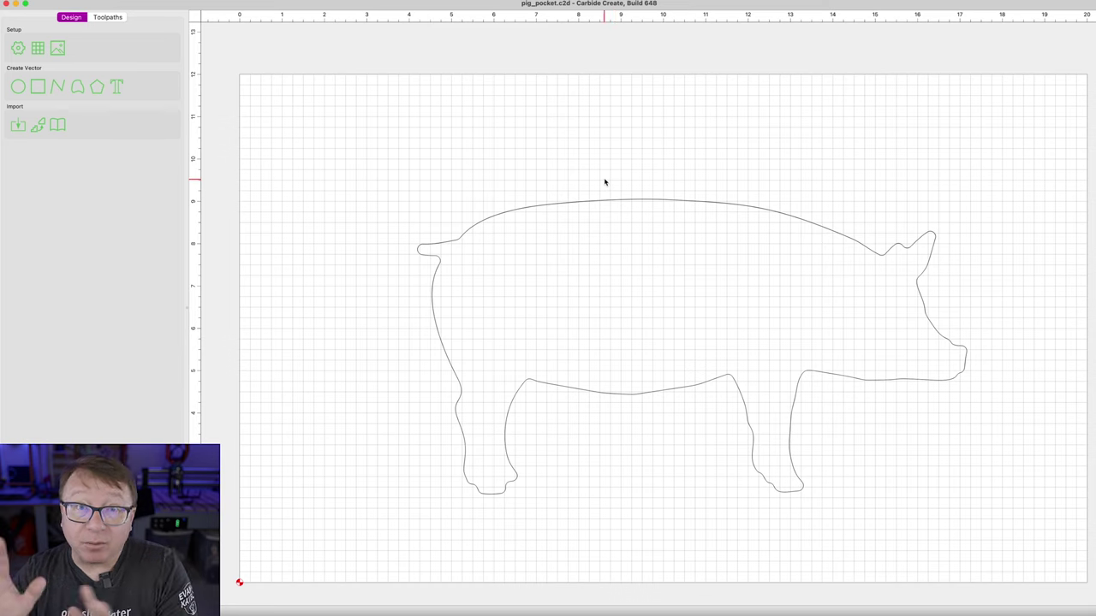
Confirm the job stock as 20 x 12 in hardwood, 1.25 in thick
click(18, 50)
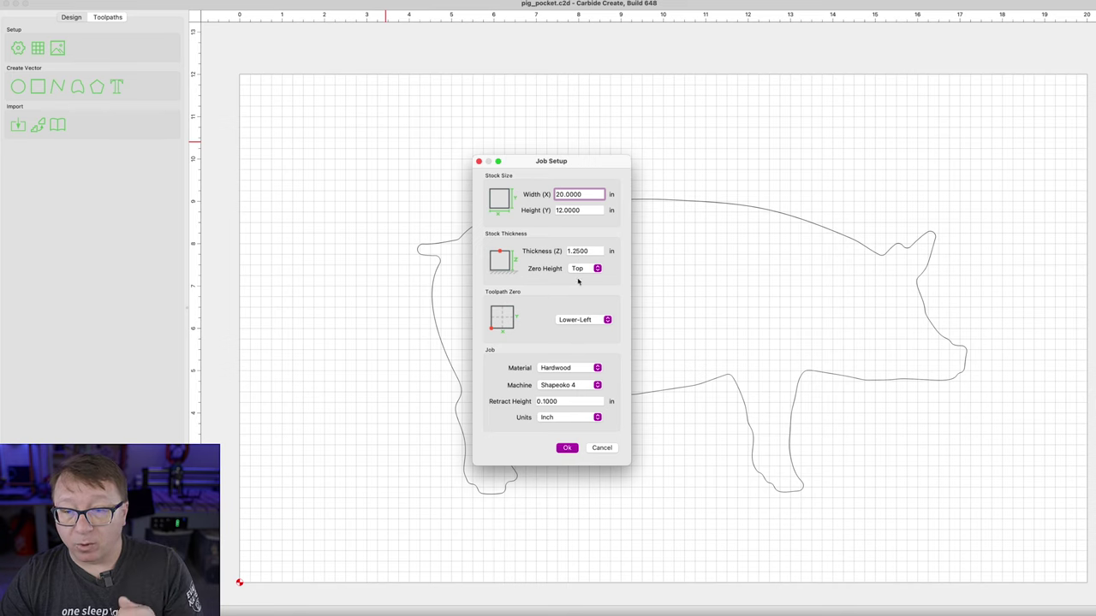
click(569, 448)
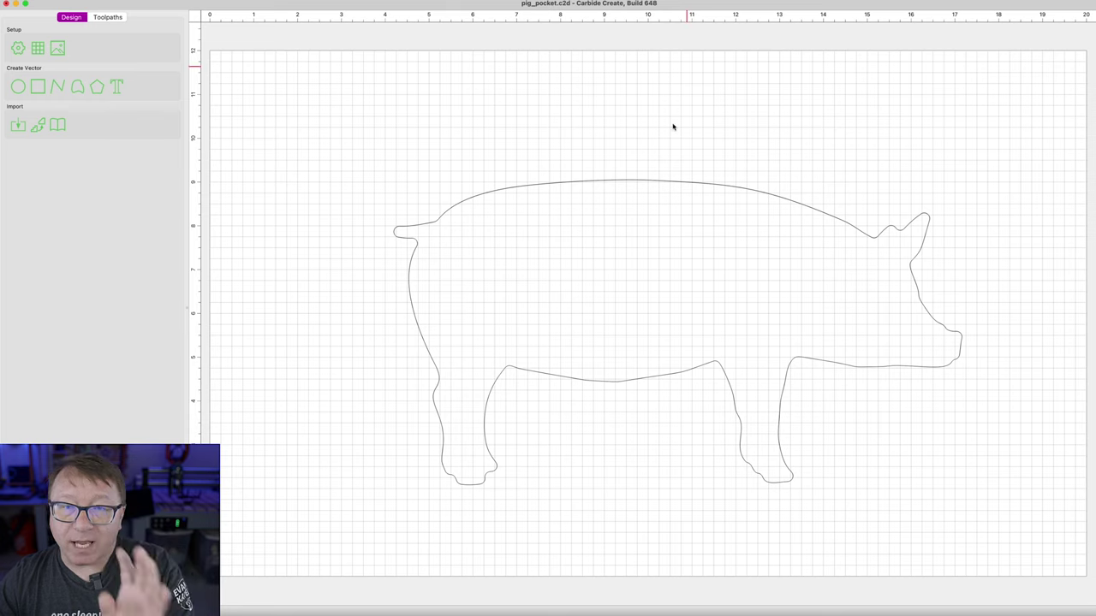
Delete the inner offset copy of the pig outline so only one pig vector remains
scroll(640, 190, up, 3)
scroll(634, 187, up, 6)
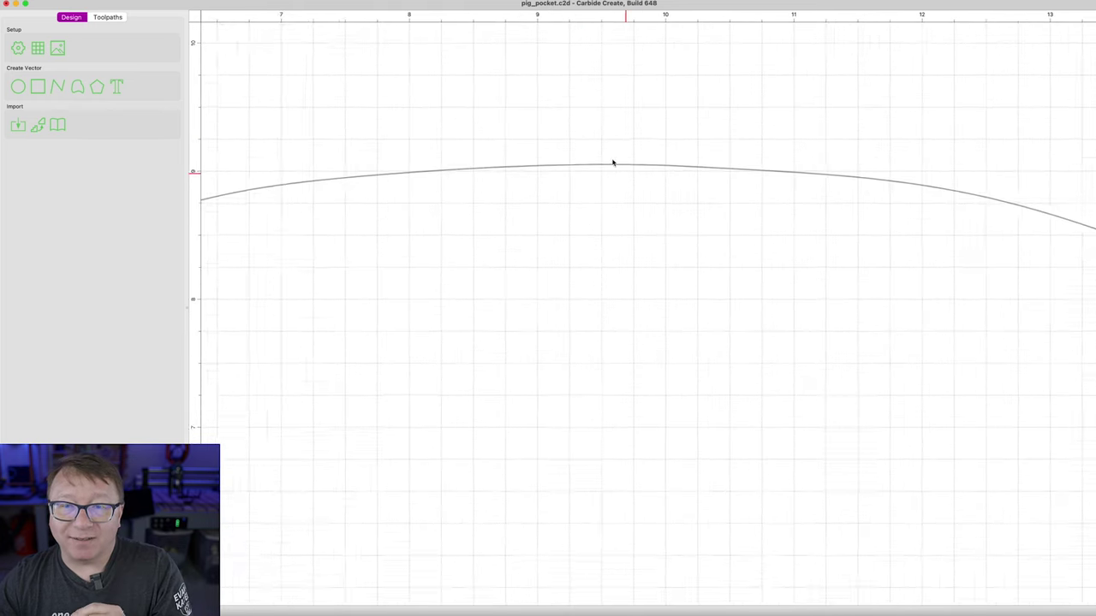
scroll(601, 150, up, 4)
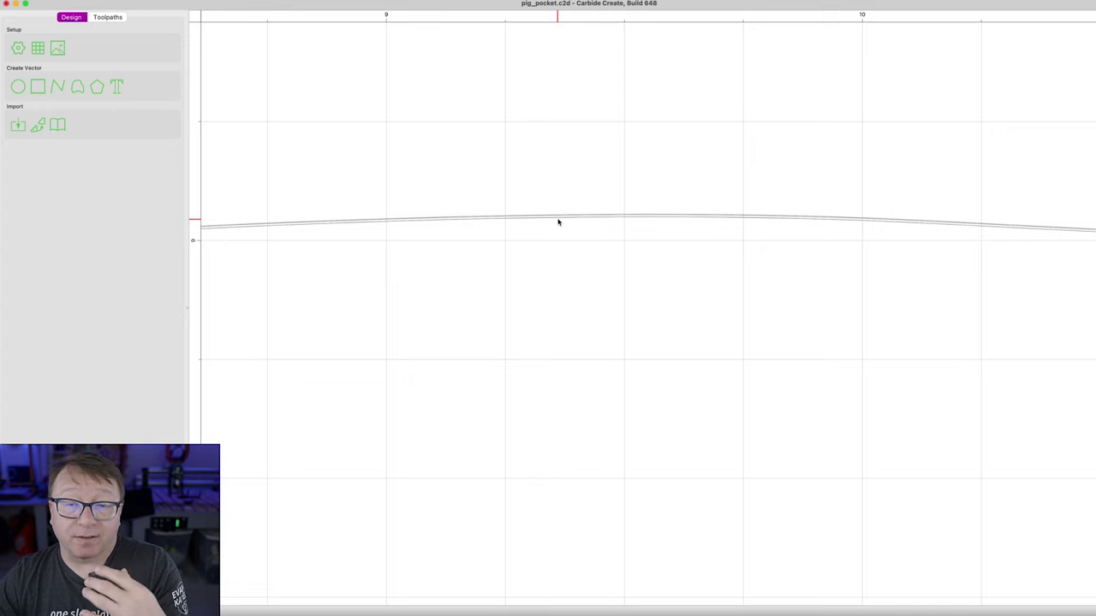
scroll(558, 222, up, 5)
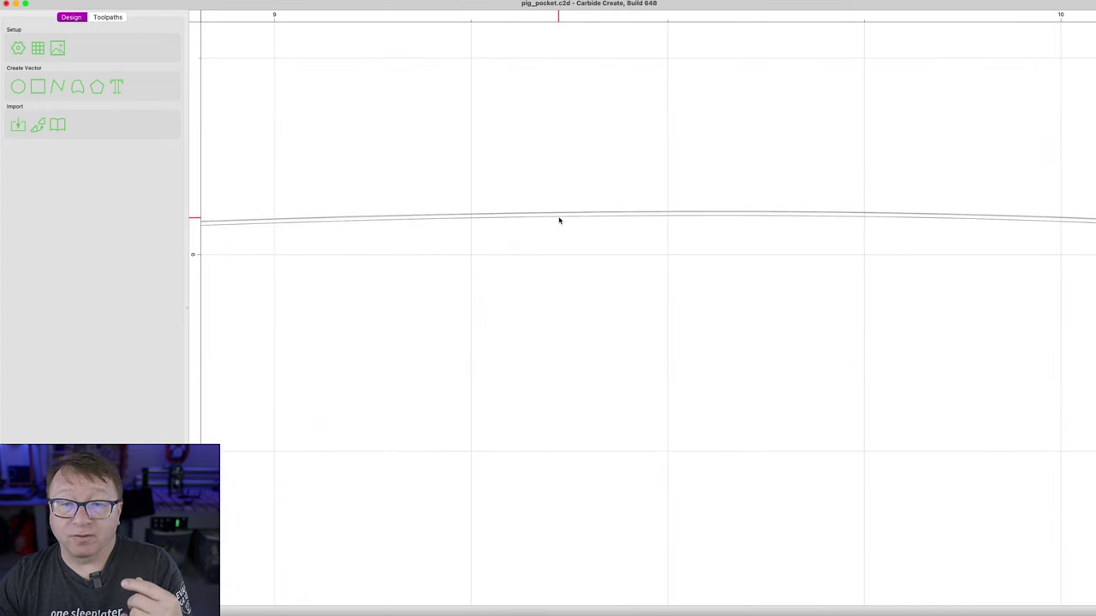
click(559, 222)
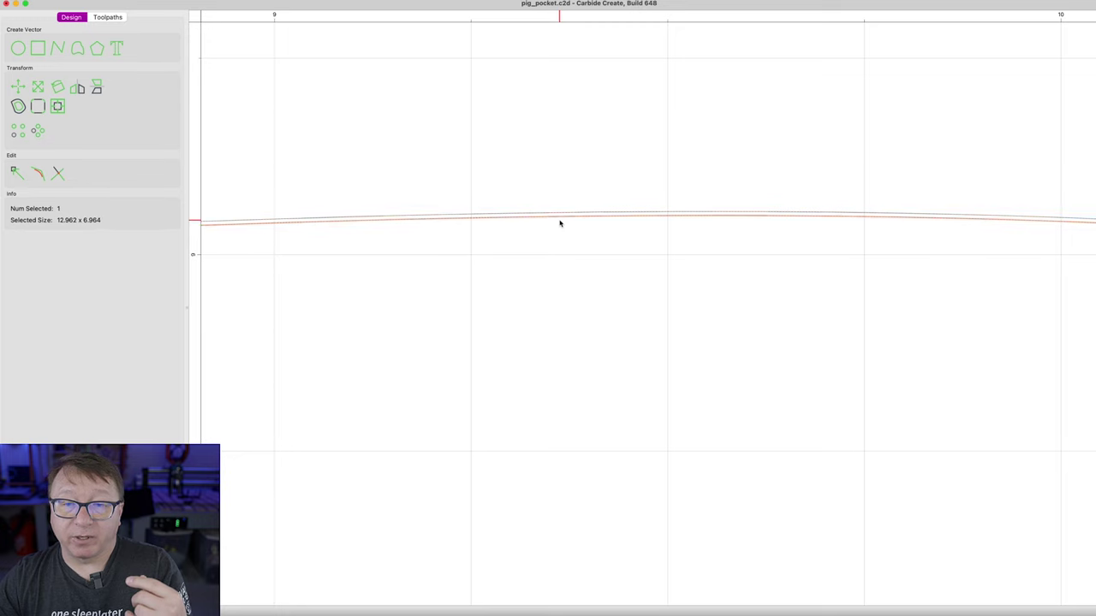
click(565, 217)
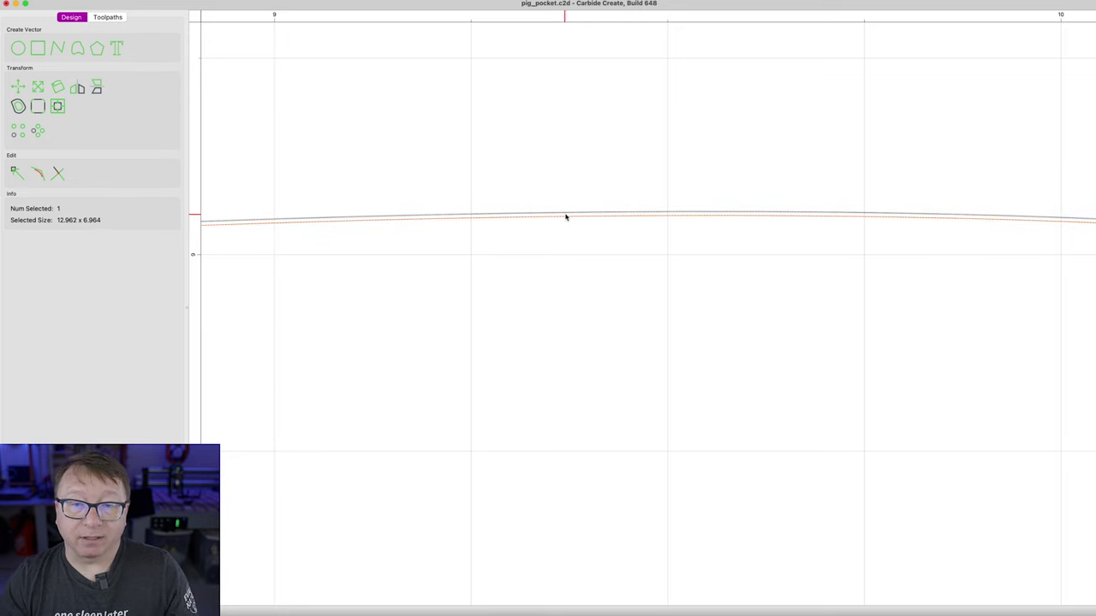
key(Delete)
scroll(578, 133, down, 1)
scroll(582, 162, down, 10)
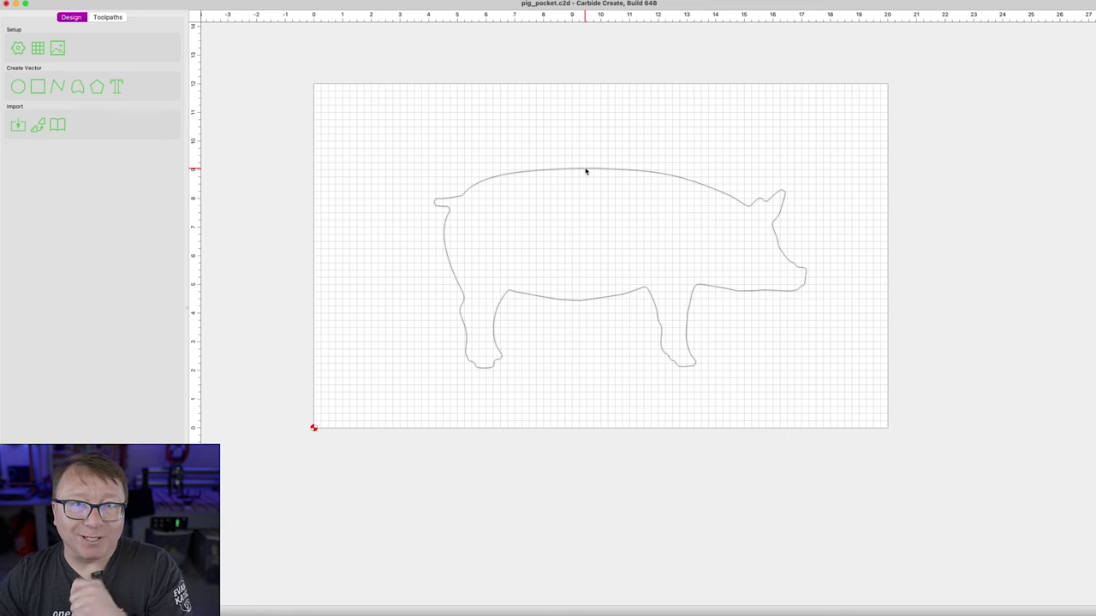
Move the pig outline so its centre sits at X 10, Y 6 in on the stock
click(586, 171)
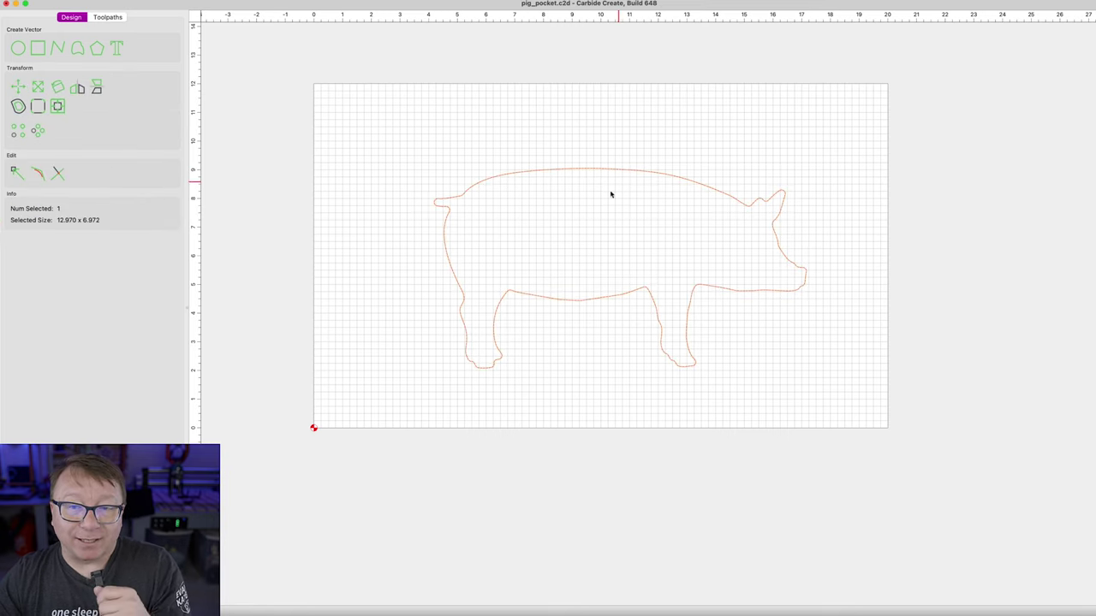
click(18, 88)
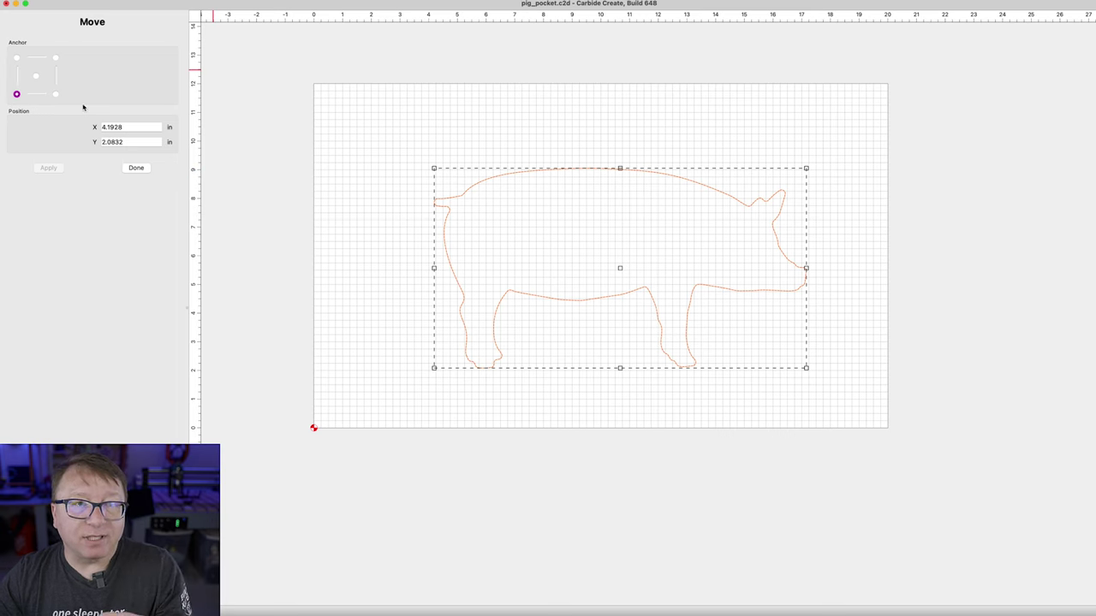
click(37, 76)
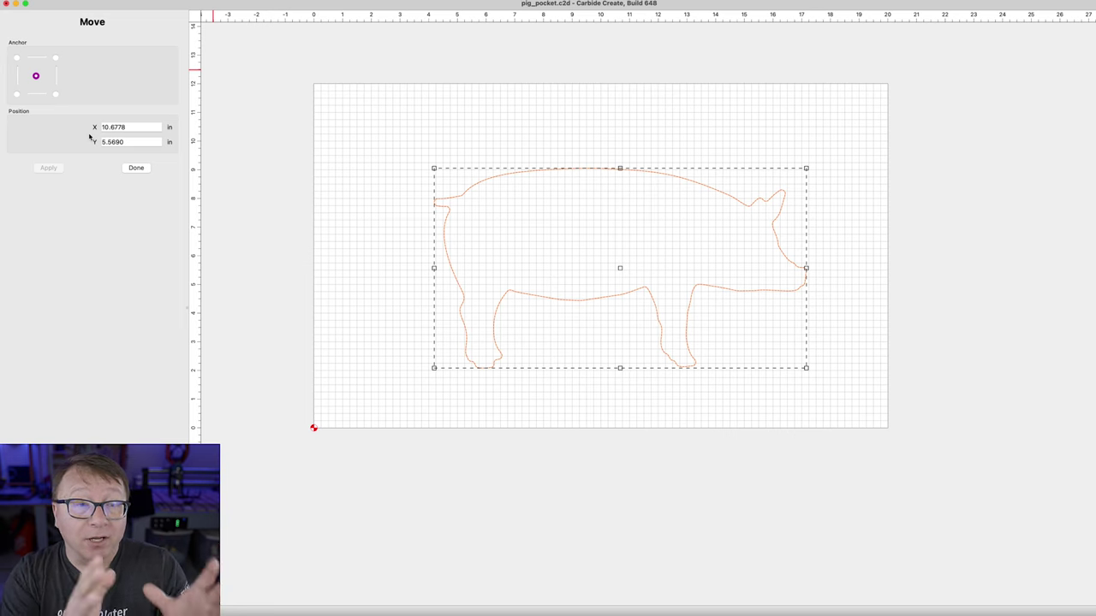
double_click(154, 129)
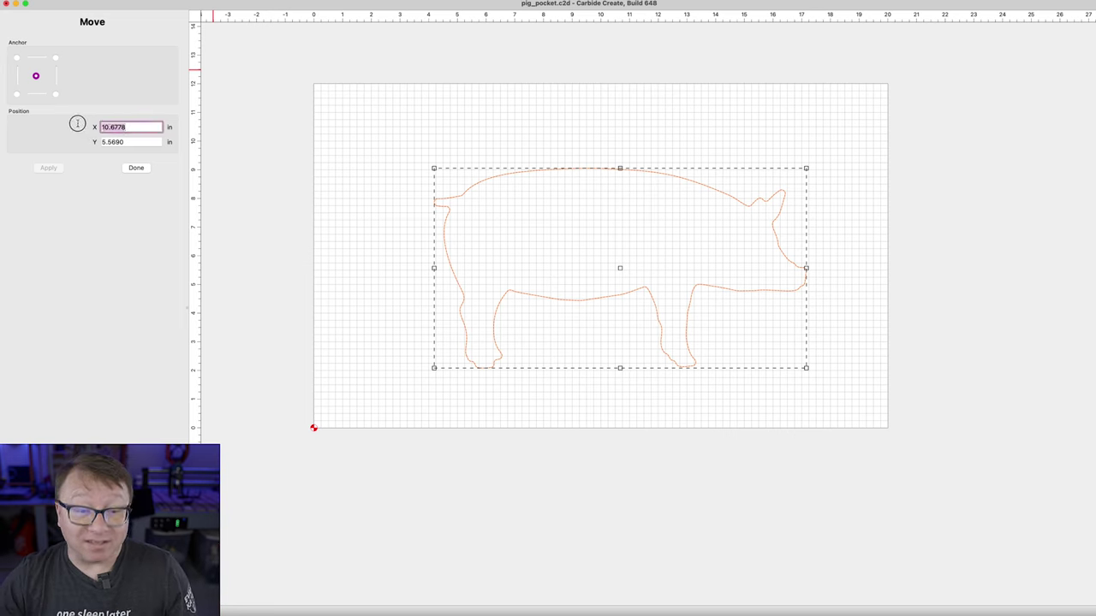
text(10)
key(Tab)
text(6)
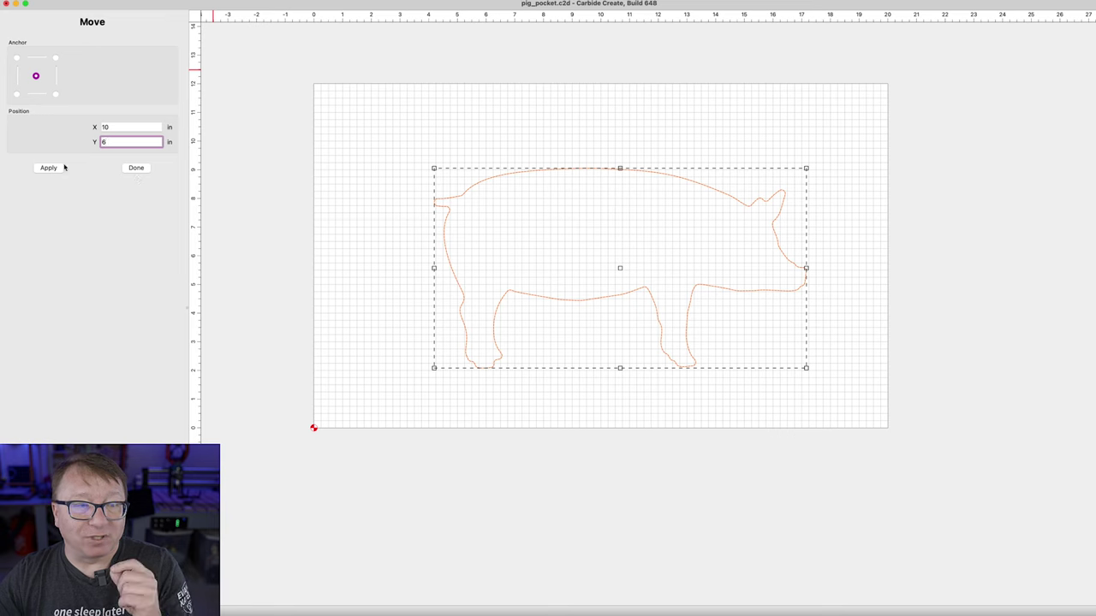
click(48, 167)
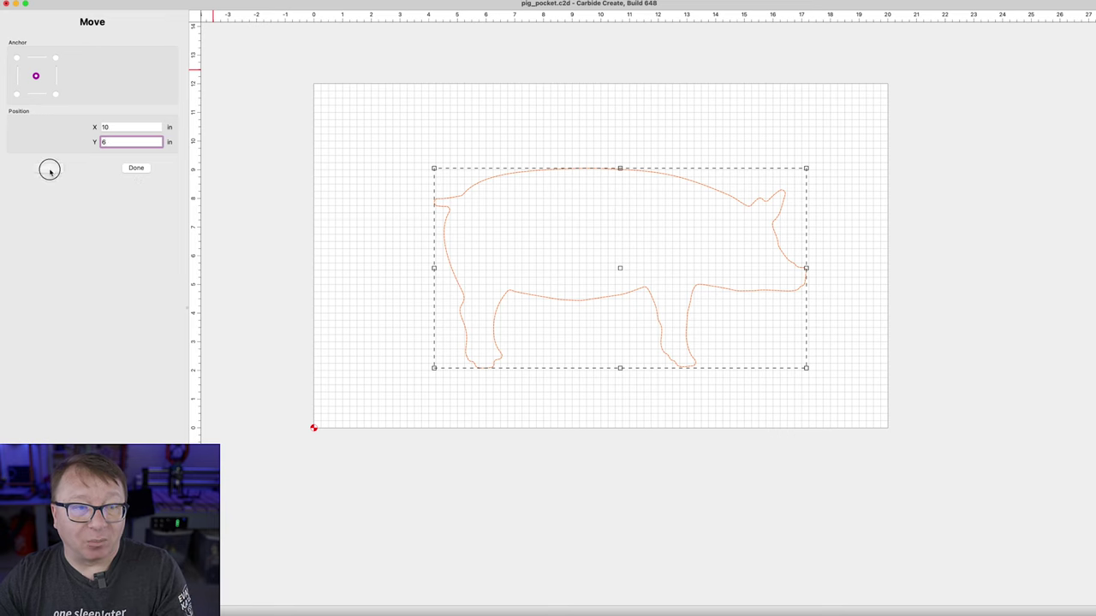
click(144, 169)
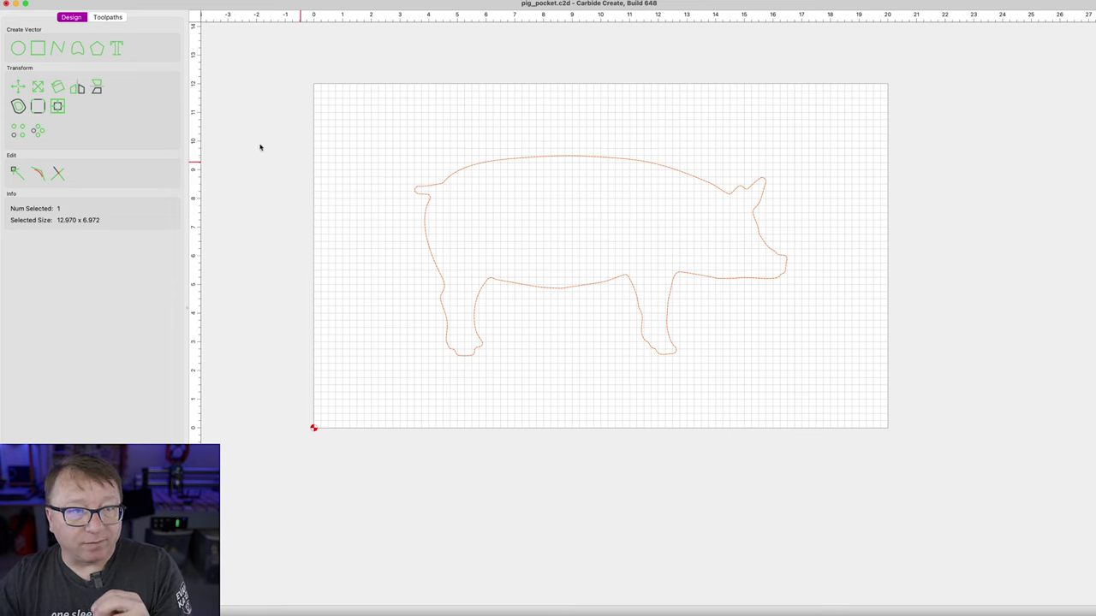
click(114, 18)
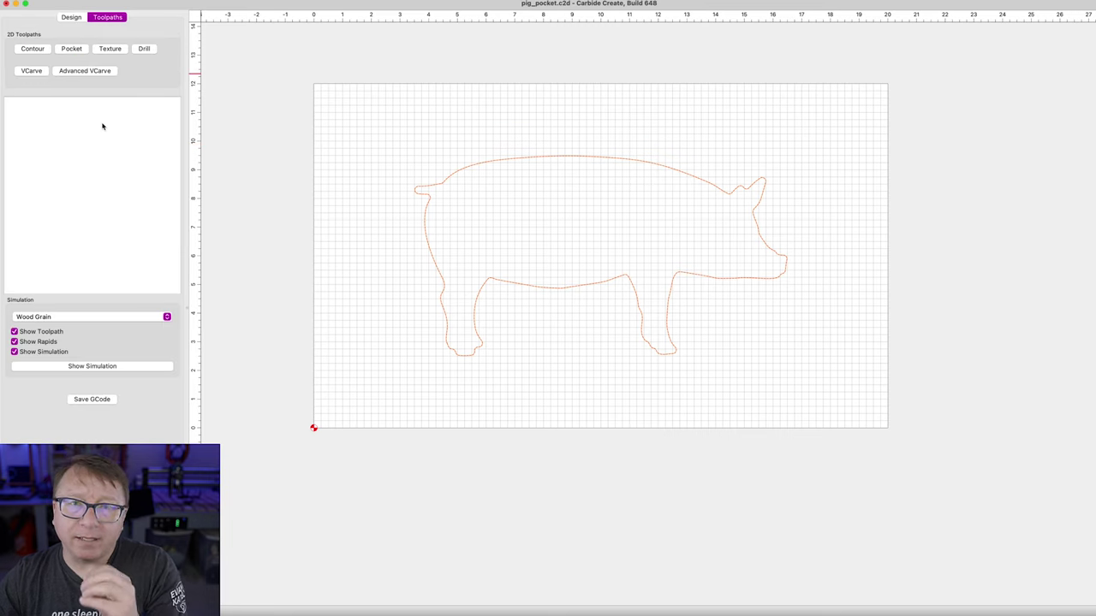
Add a pocket toolpath for the pig and review its Amana 46200-K tool in the tool libraries
click(72, 49)
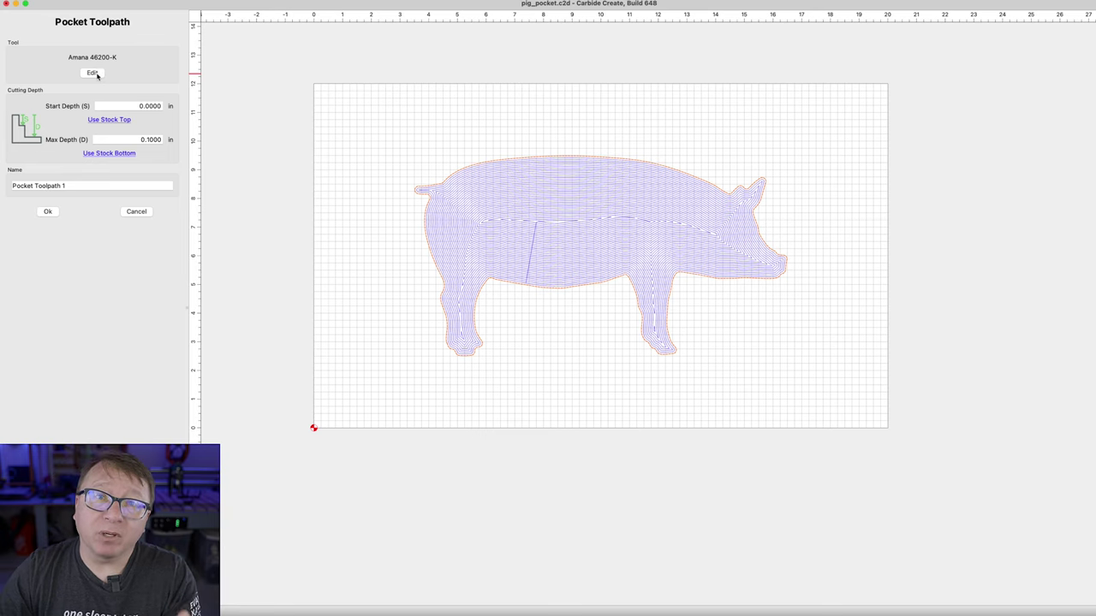
click(94, 73)
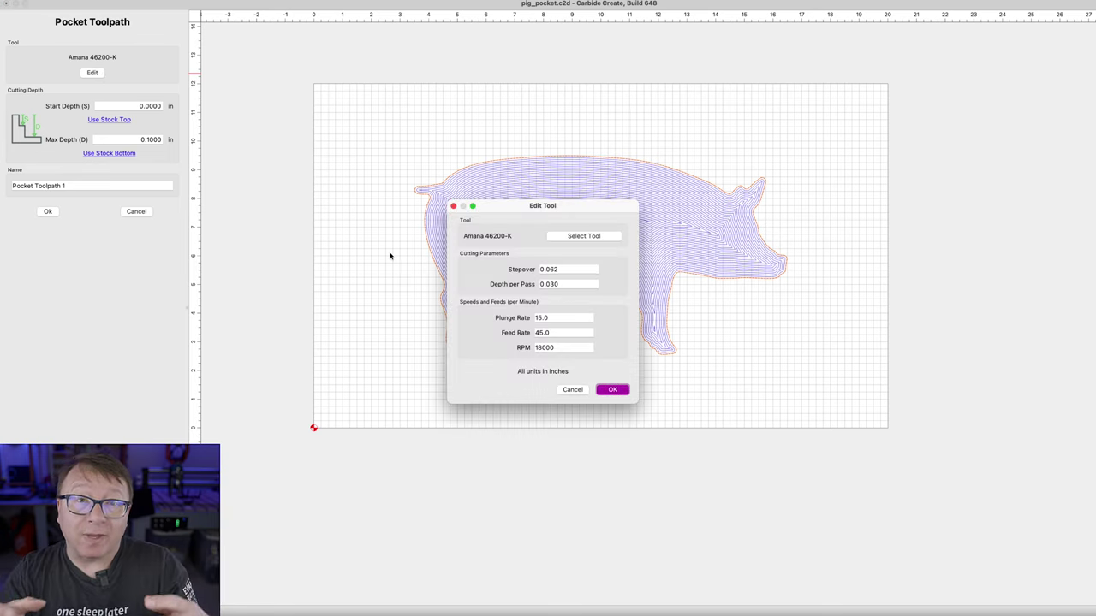
click(608, 240)
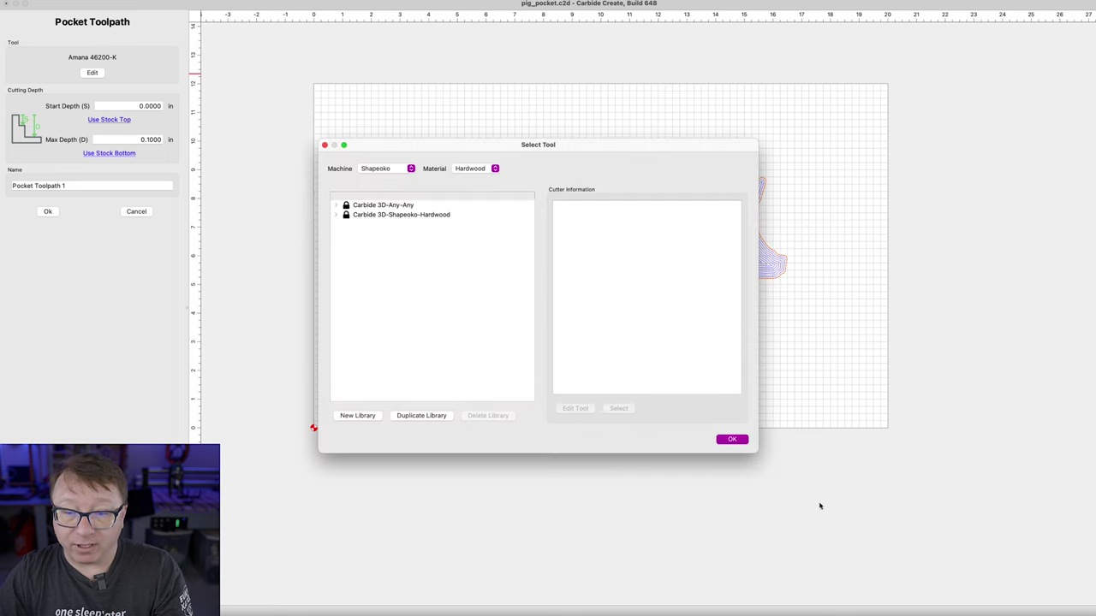
click(732, 439)
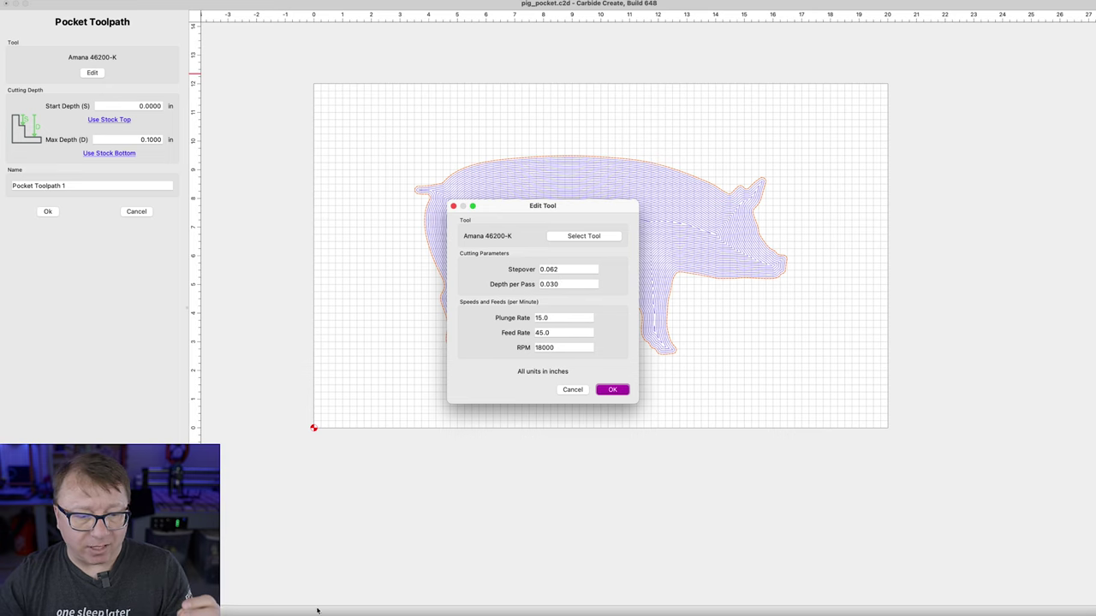
Compute 0.125 × 0.6 in Calculator to get a 0.075 stepover
drag(112, 84, 593, 53)
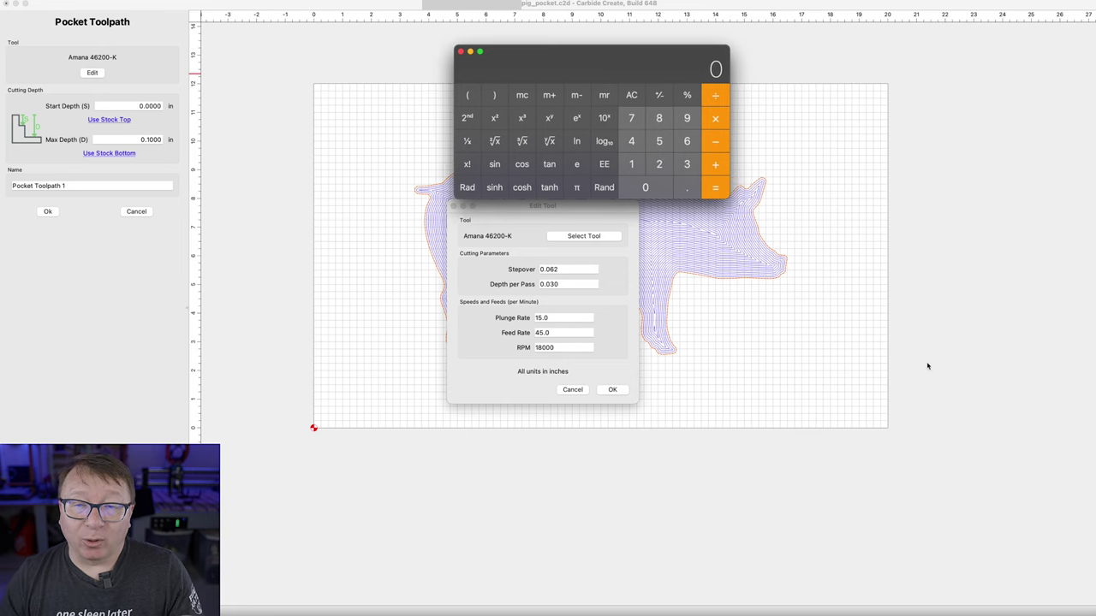
text(.125)
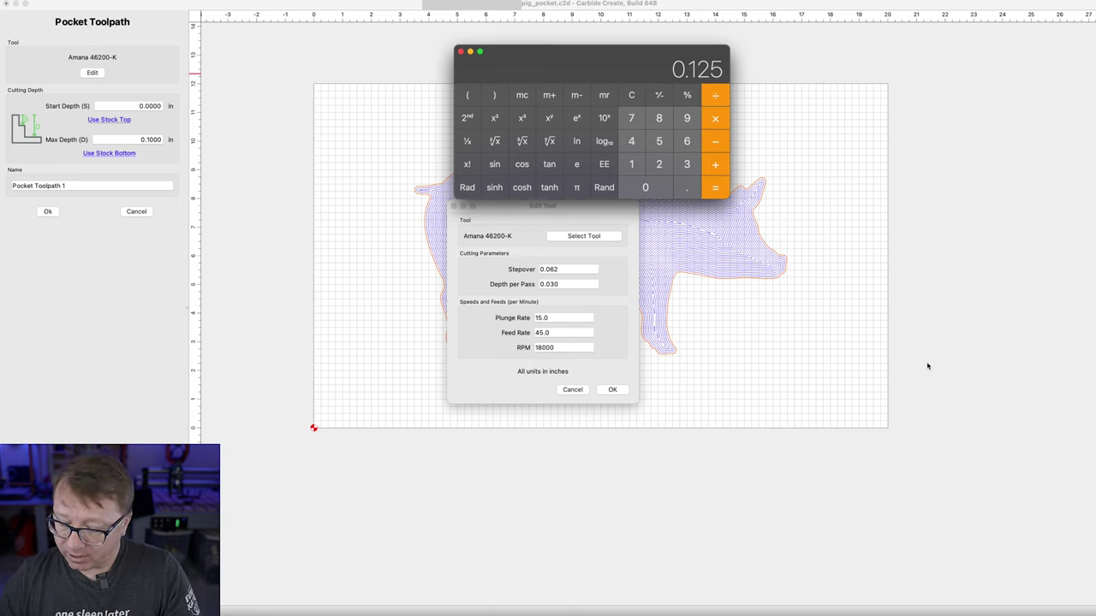
key(asterisk)
text(.6)
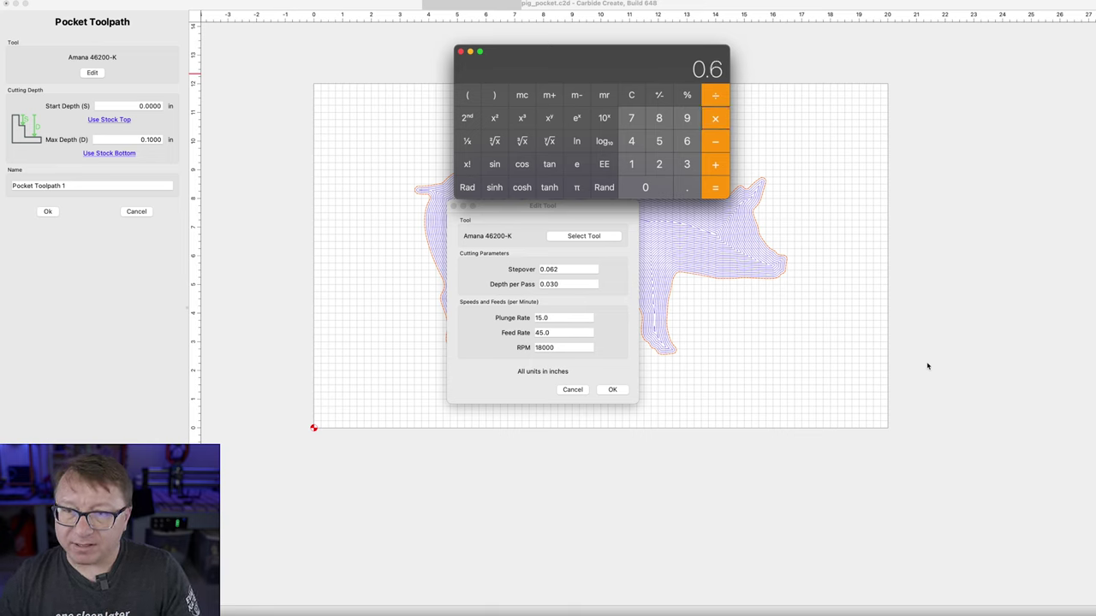
key(Return)
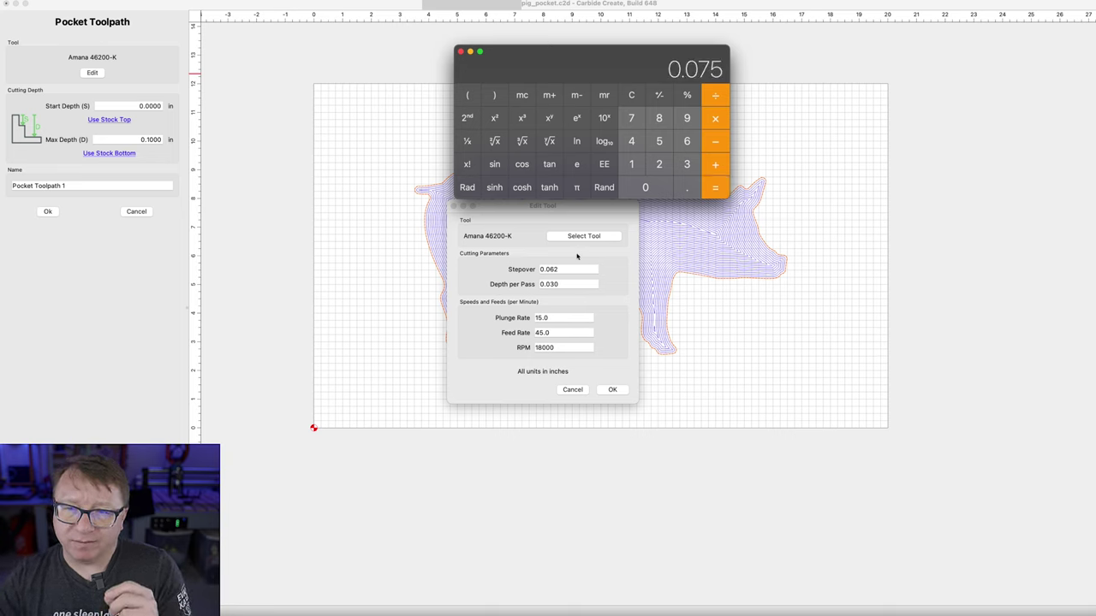
Give the pocket cutter stepover 0.075, depth per pass 0.125, plunge rate 45 and feed rate 80
click(552, 270)
double_click(549, 269)
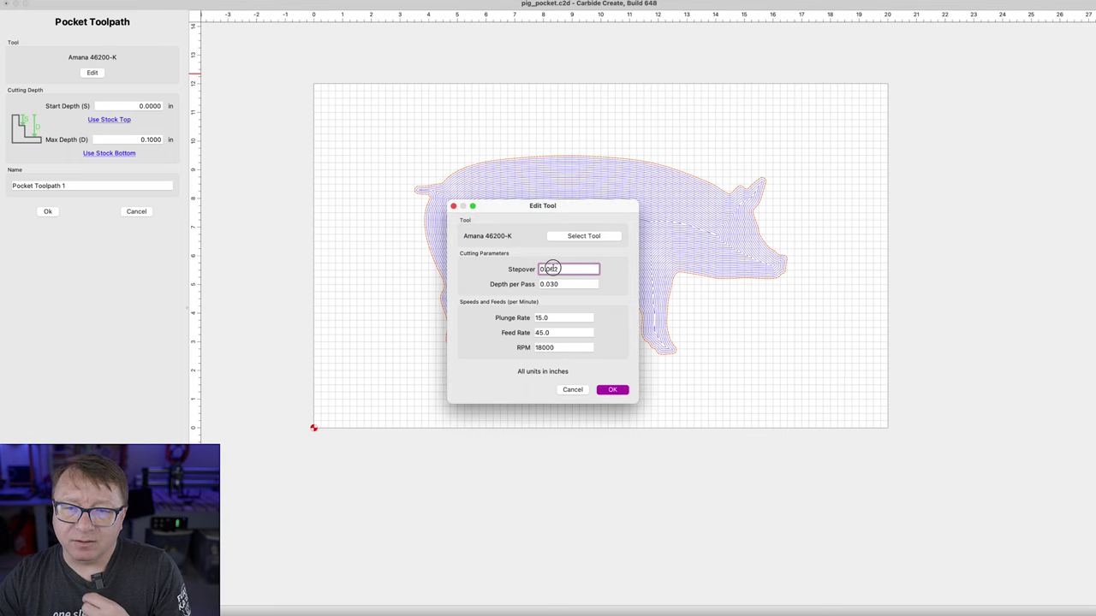
text(0.075)
key(Tab)
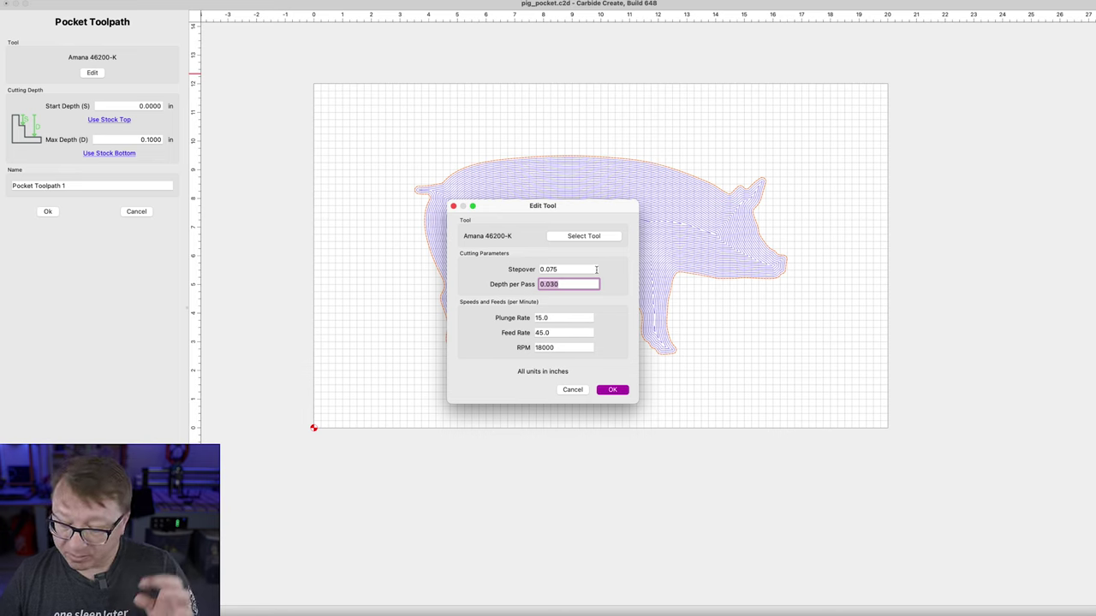
key(BackSpace)
text(.125)
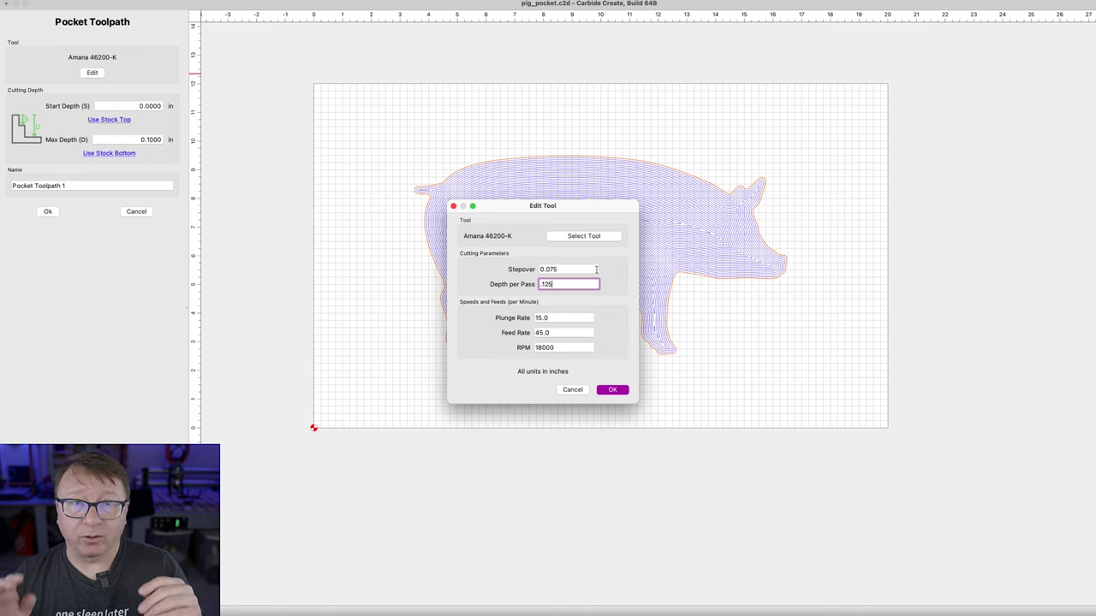
key(Tab)
text(45)
key(Tab)
text(80)
key(Tab)
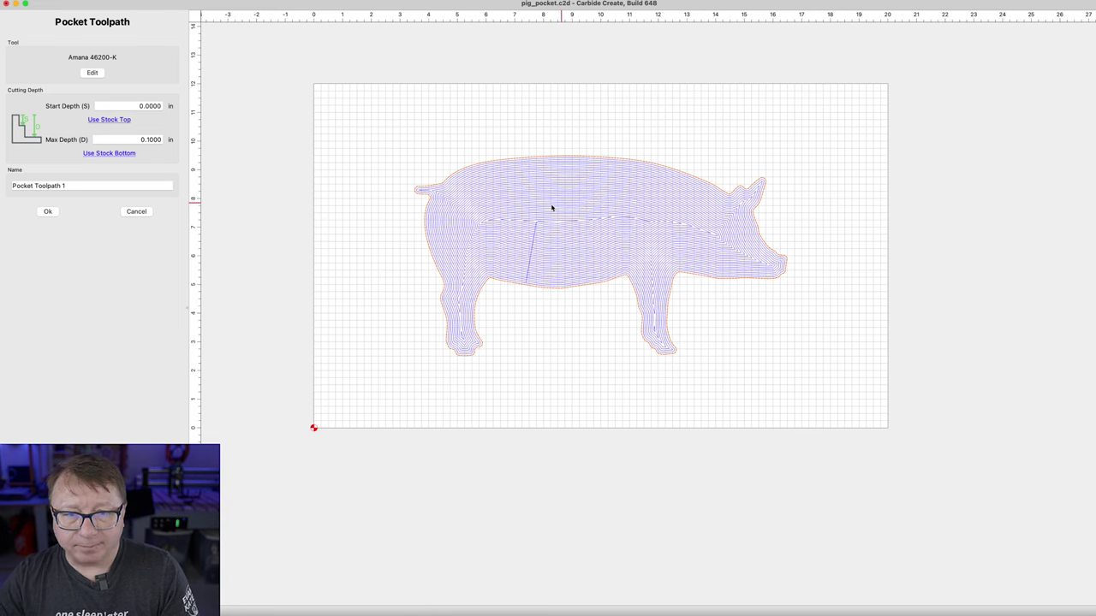
Set max depth to 0.121 in, name the toolpath pocket_0.125, and create it
scroll(476, 189, up, 5)
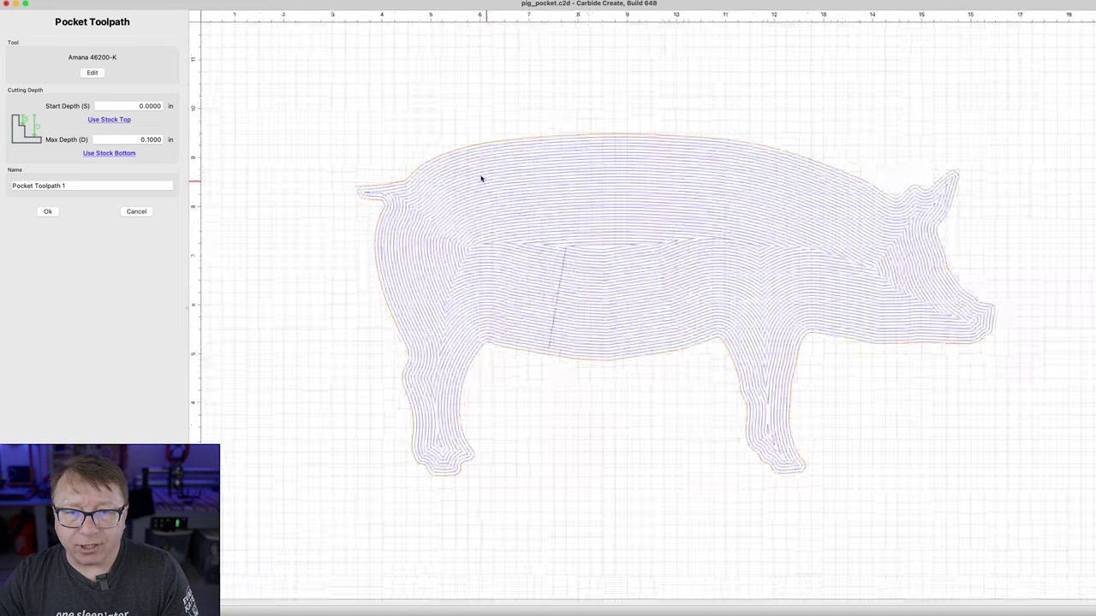
scroll(465, 165, up, 2)
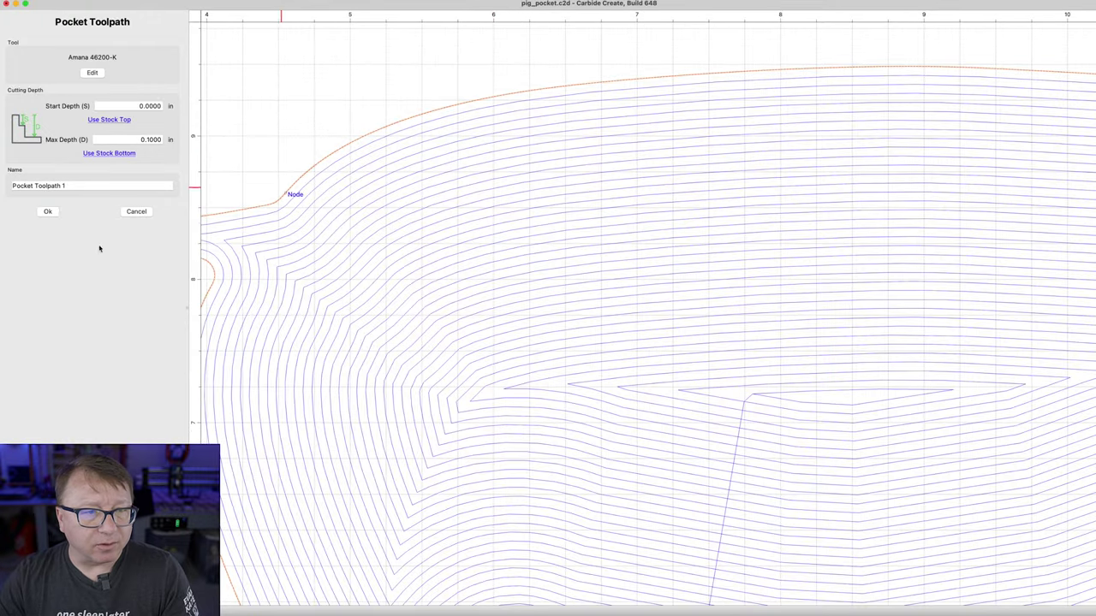
triple_click(78, 185)
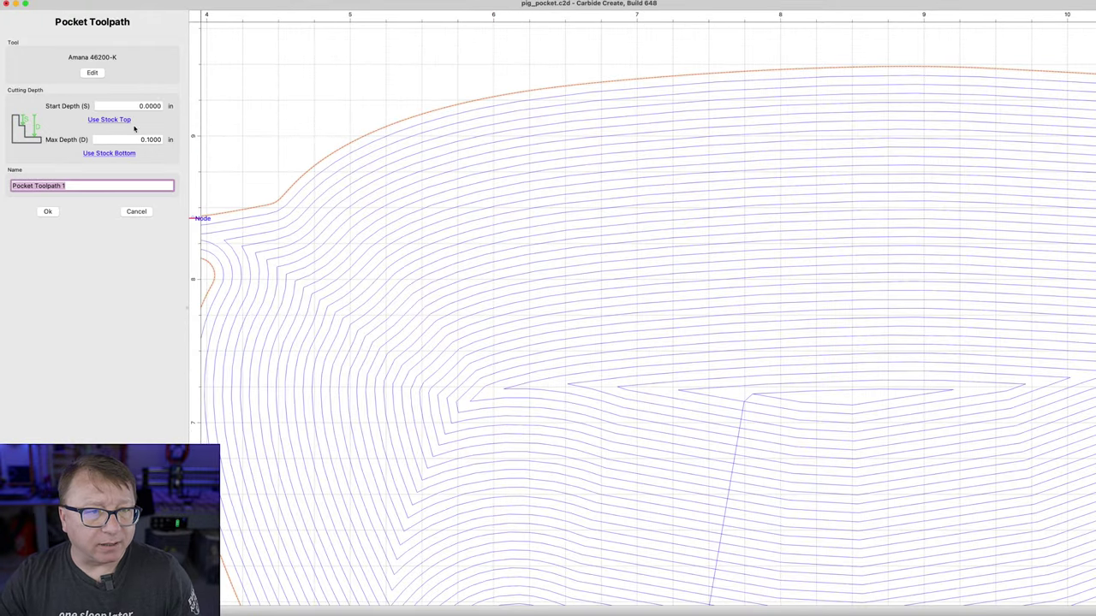
triple_click(135, 138)
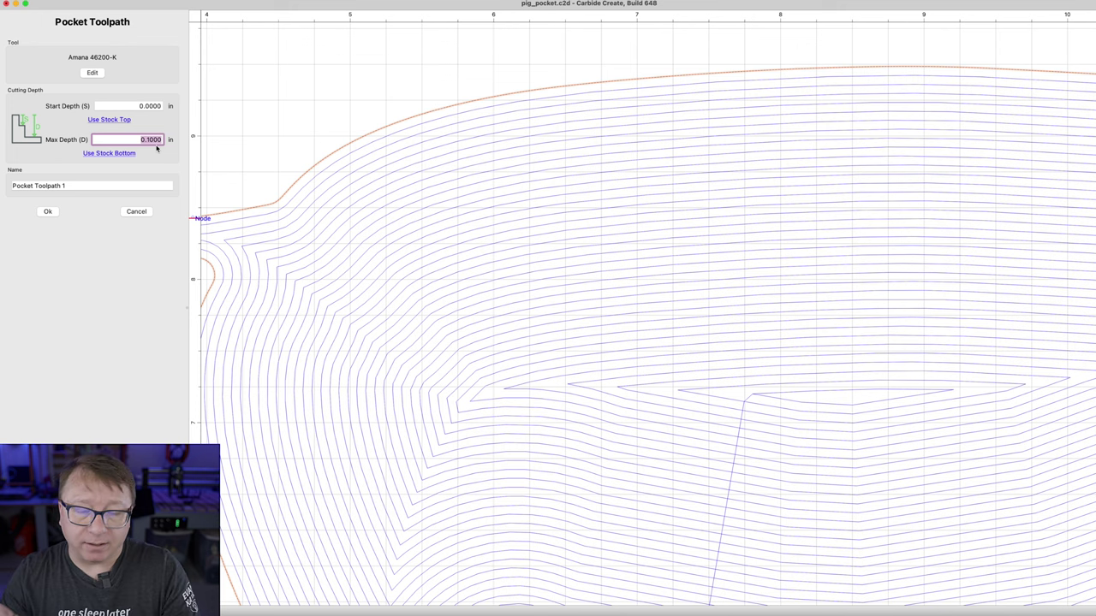
key(BackSpace)
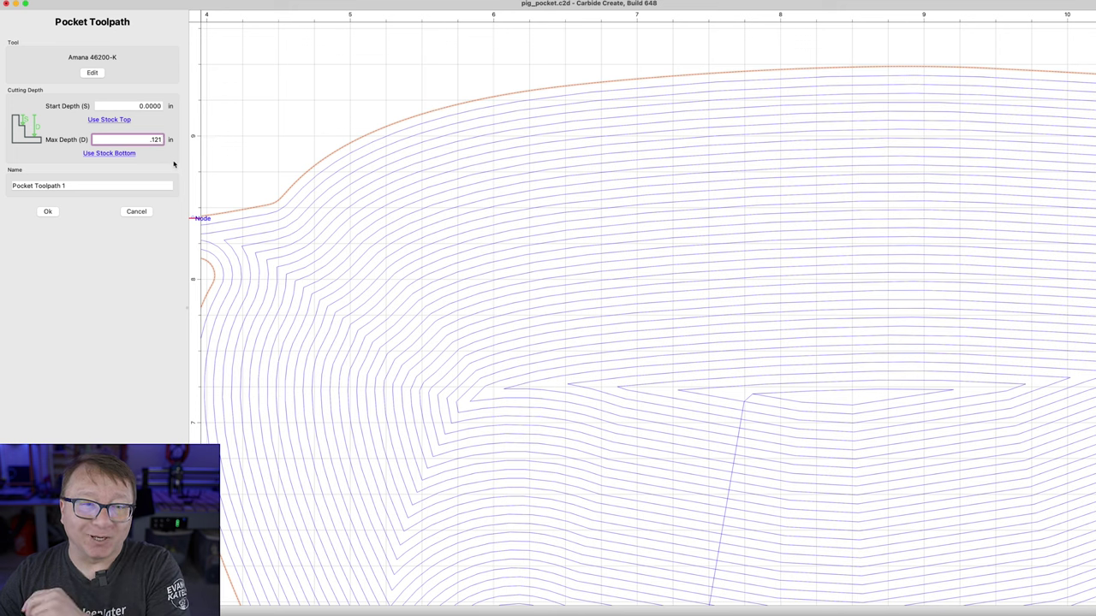
triple_click(92, 181)
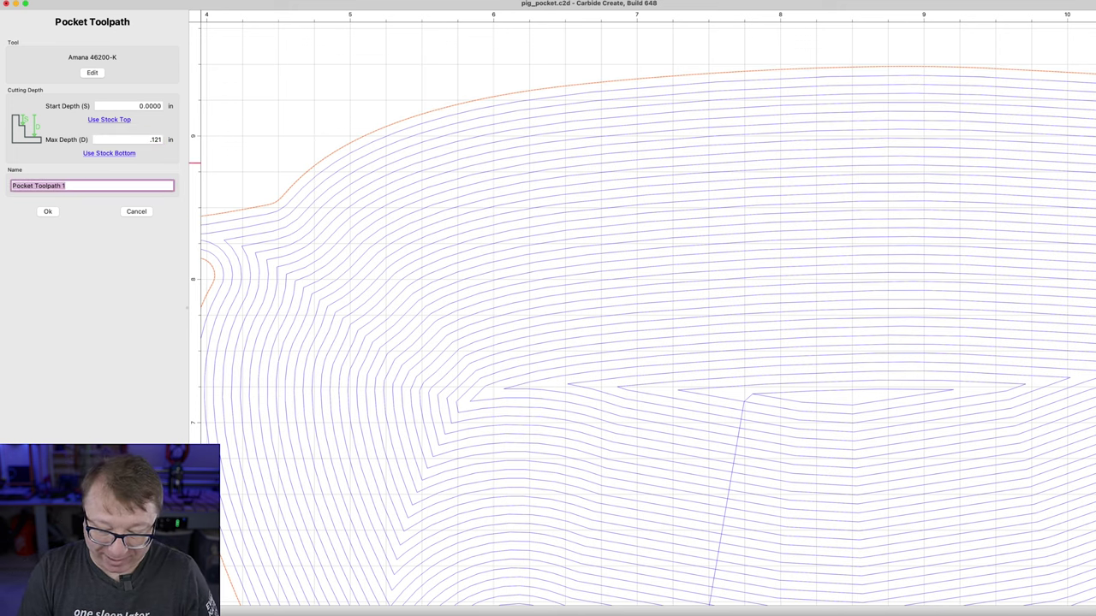
text(pocket_)
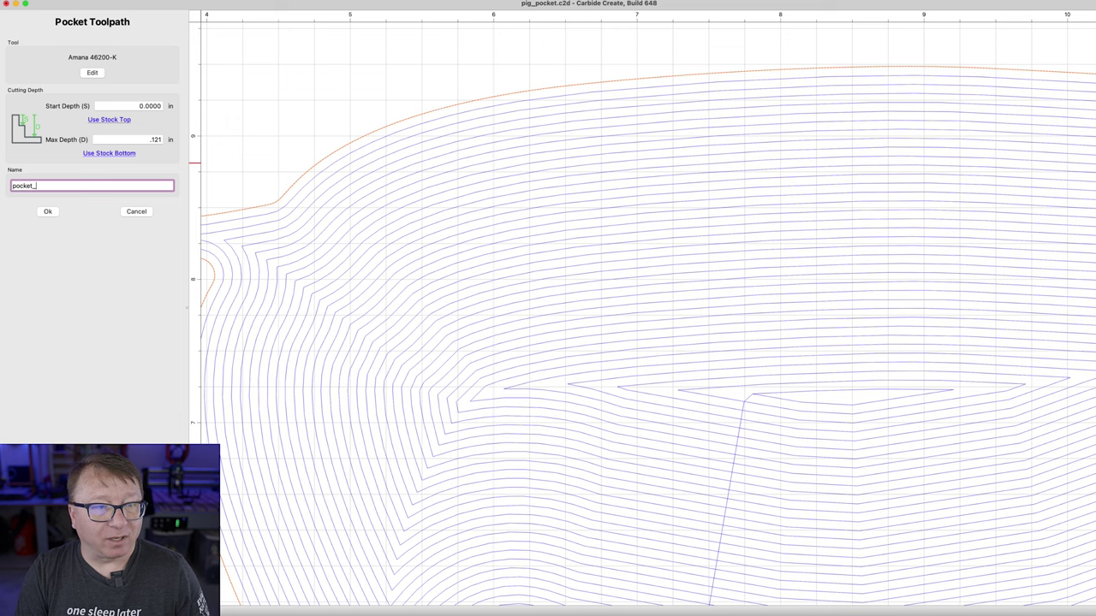
text(0.125)
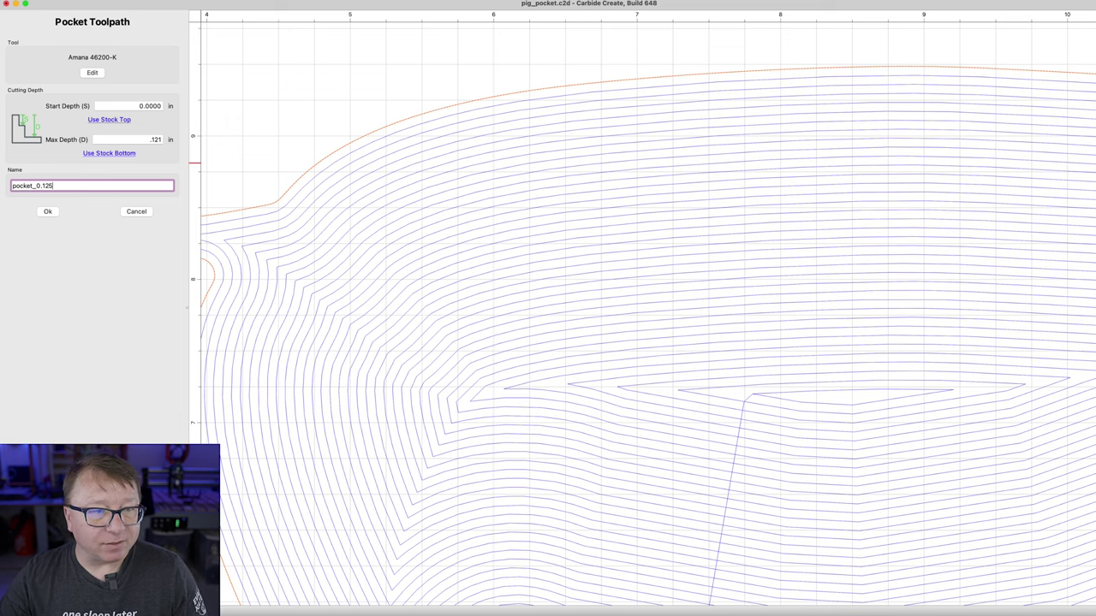
click(48, 212)
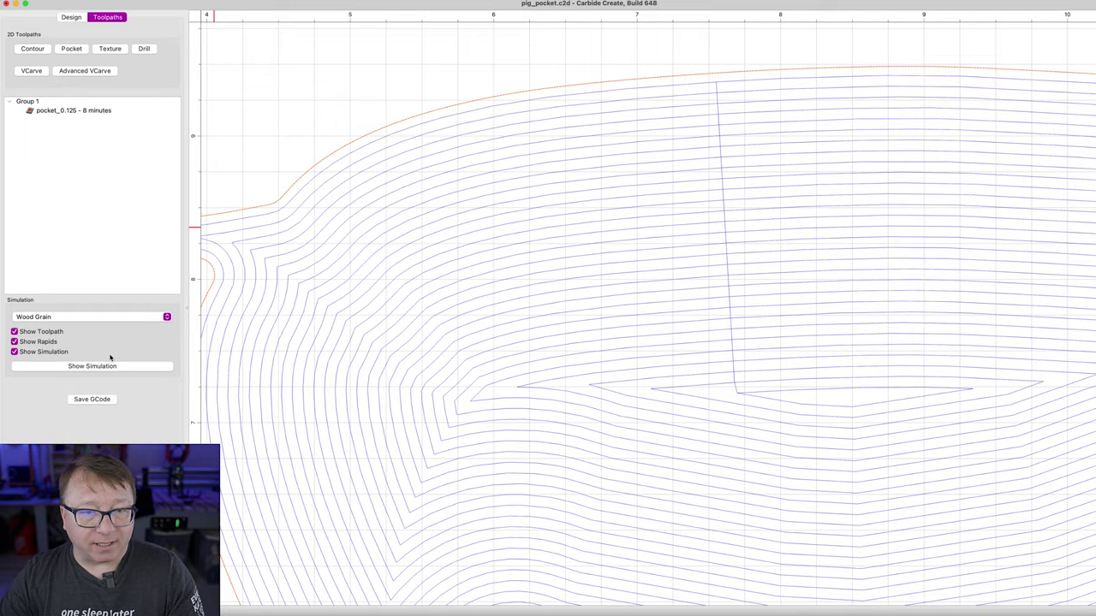
scroll(421, 296, down, 2)
scroll(477, 297, down, 2)
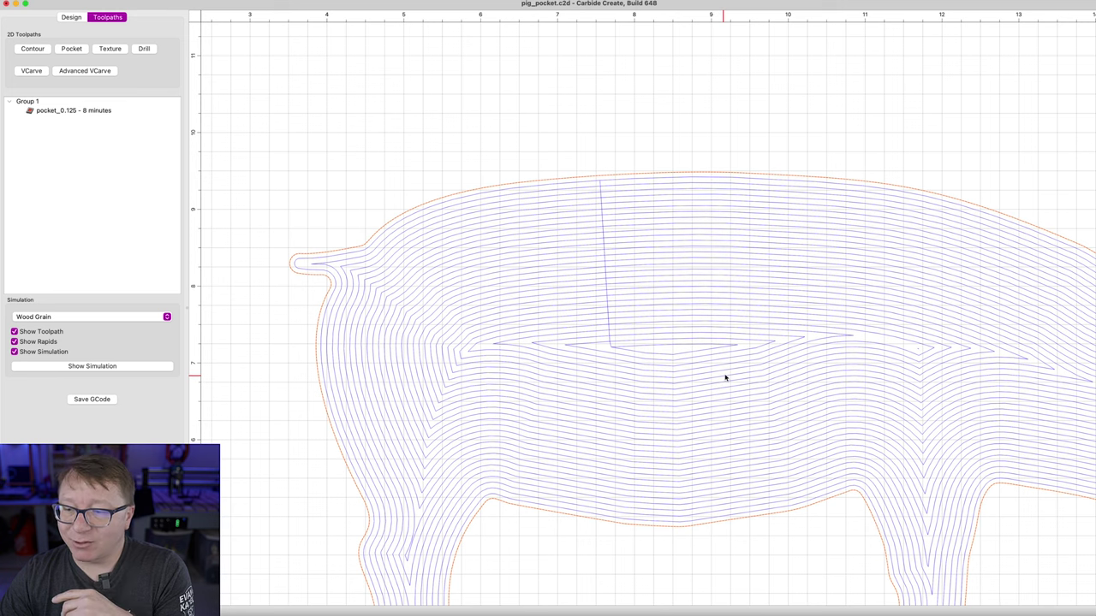
scroll(776, 379, down, 3)
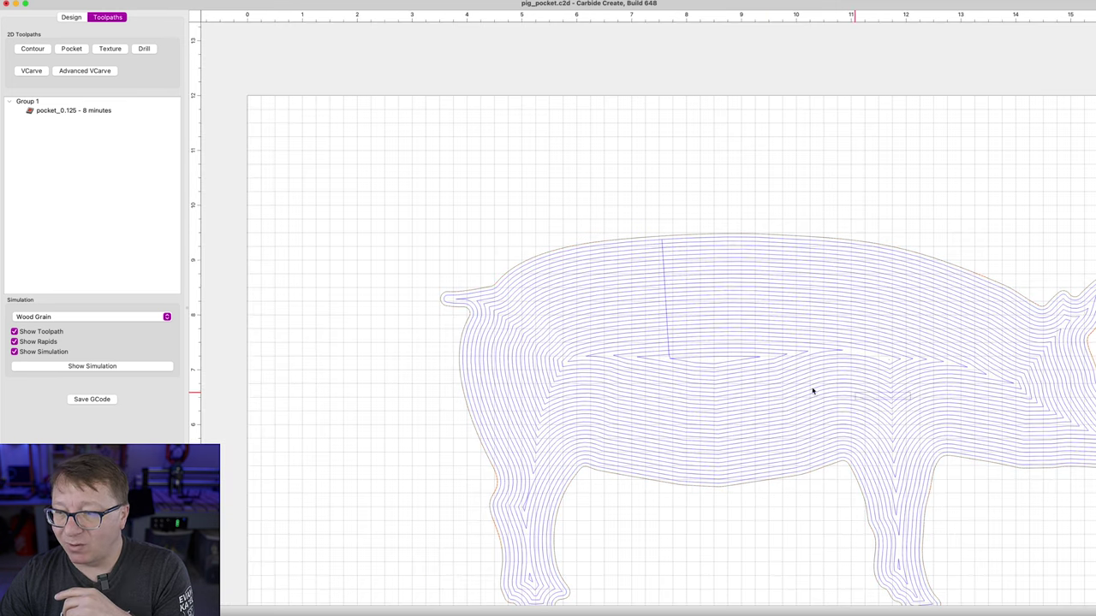
middle_drag(768, 377, 671, 285)
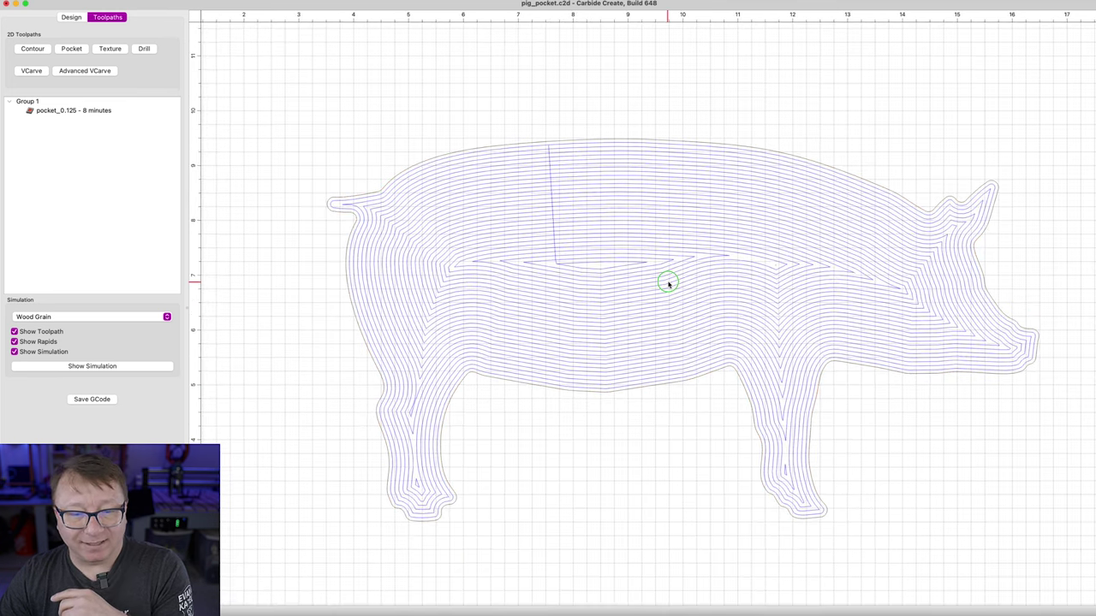
scroll(668, 285, down, 1)
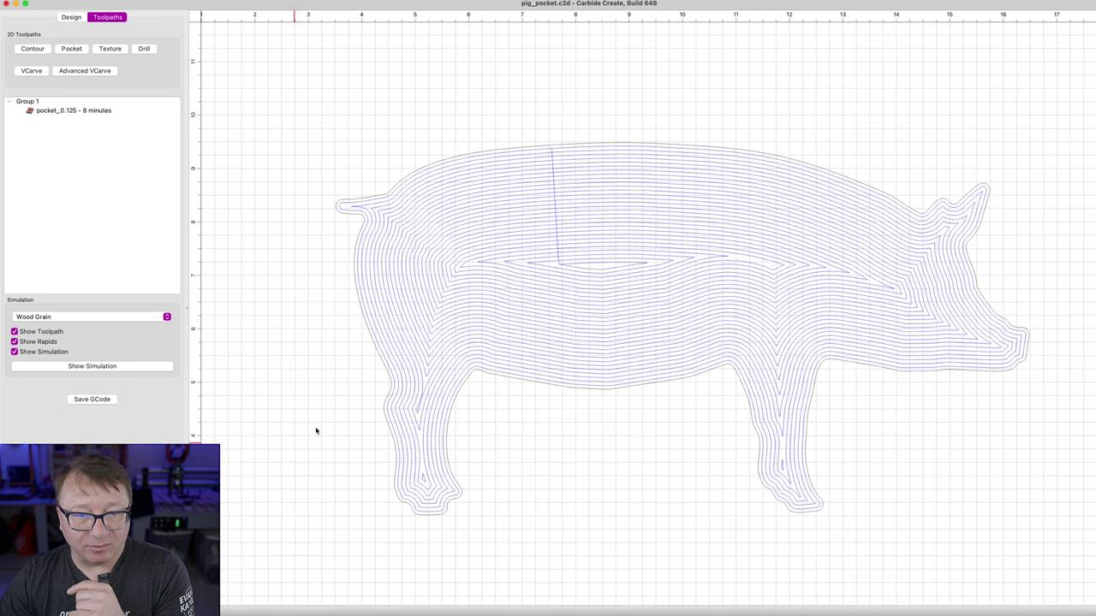
scroll(414, 379, up, 4)
scroll(413, 380, down, 1)
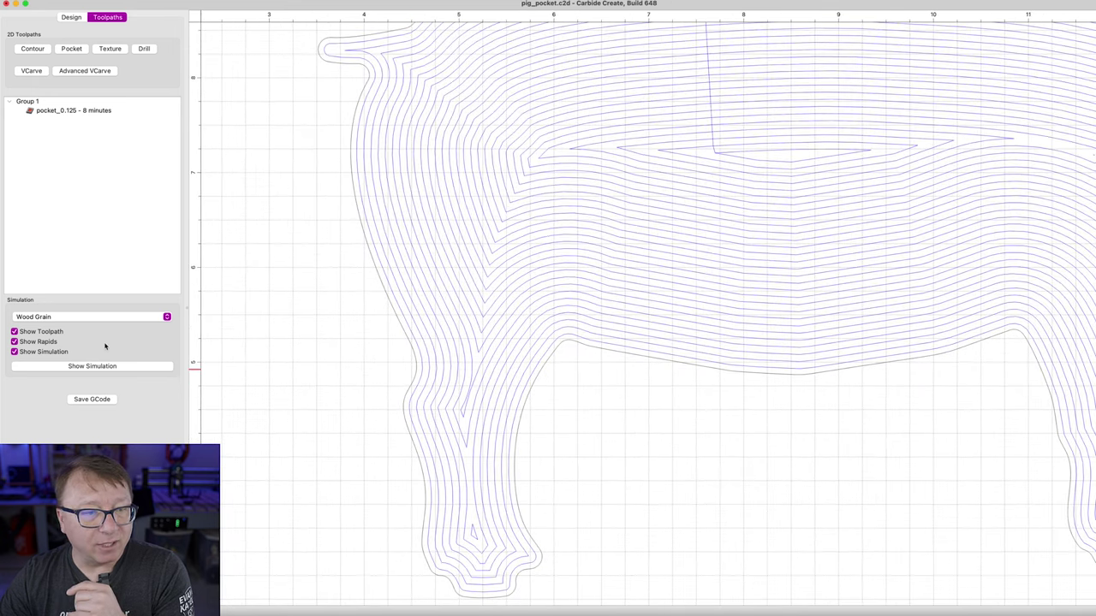
Export the toolpath's G-code to Downloads as pig_0.125_pocket
click(104, 400)
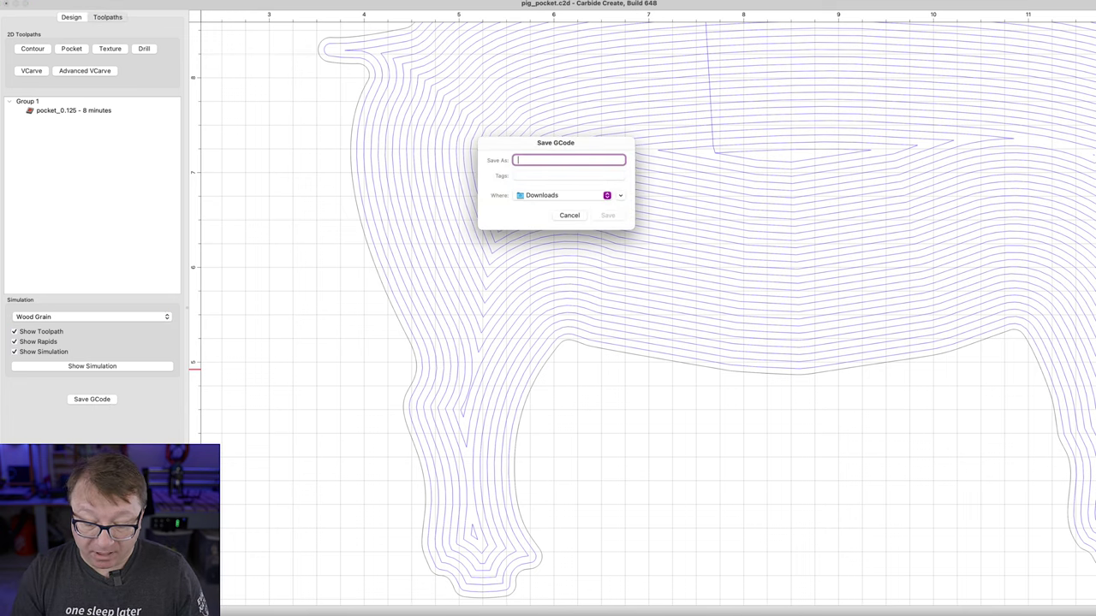
text(p)
text(ig_0.125_p)
text(cok)
key(BackSpace)
key(BackSpace)
key(BackSpace)
text(ocket)
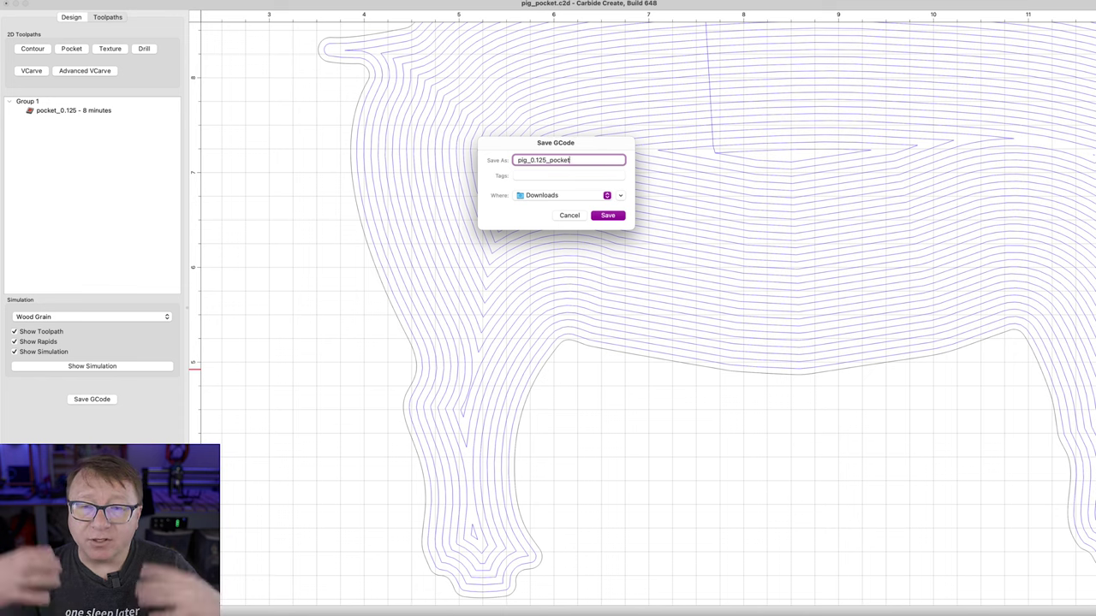
click(609, 217)
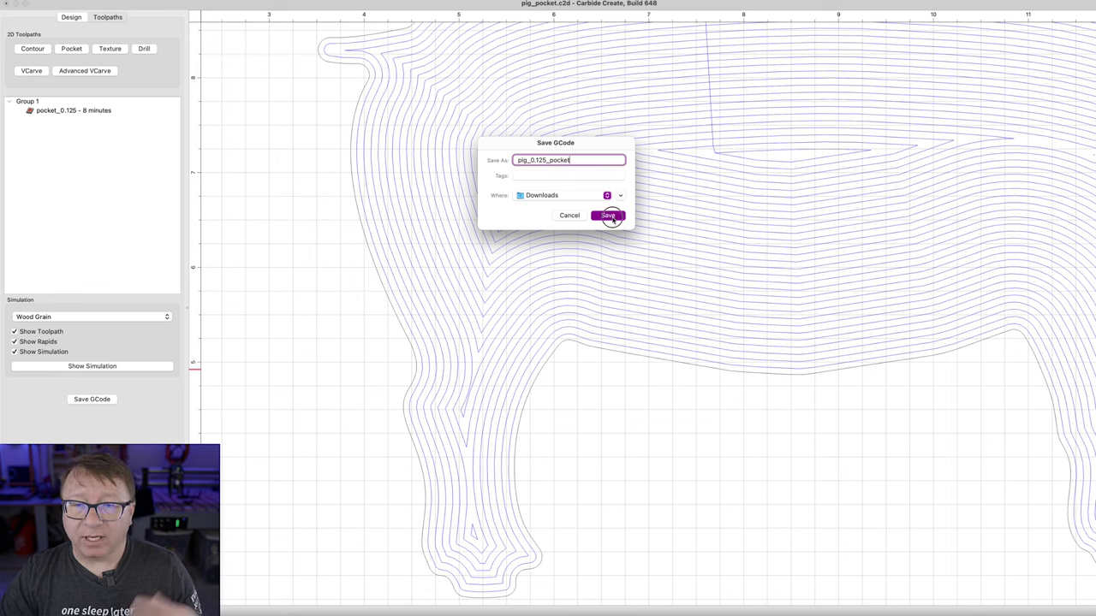
scroll(548, 284, down, 10)
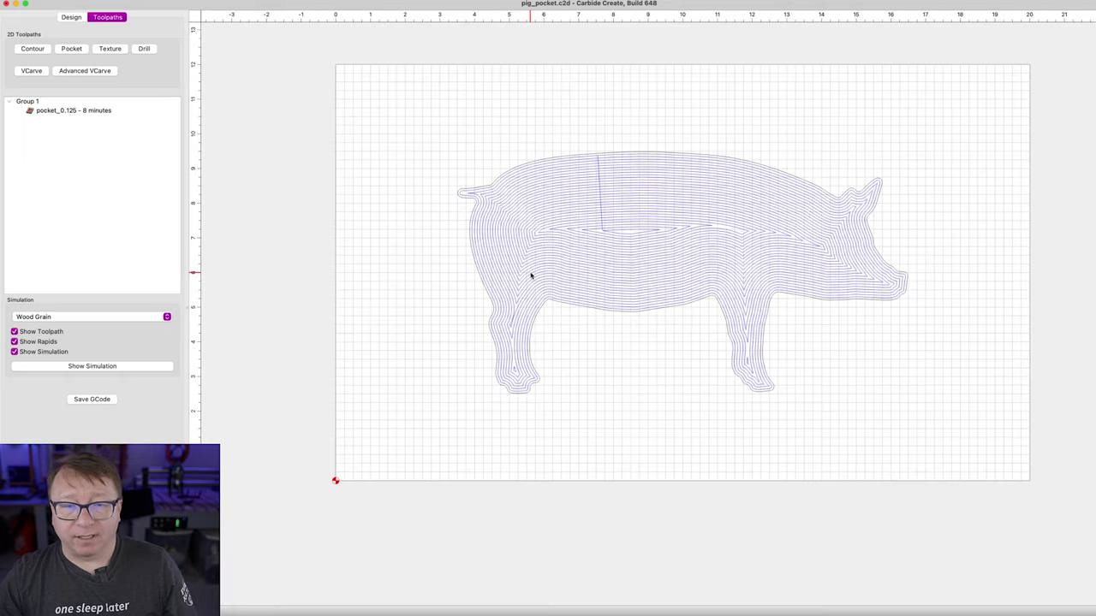
Simulate pocket_0.125 on the wood stock and inspect the pig pocket from several angles
click(81, 367)
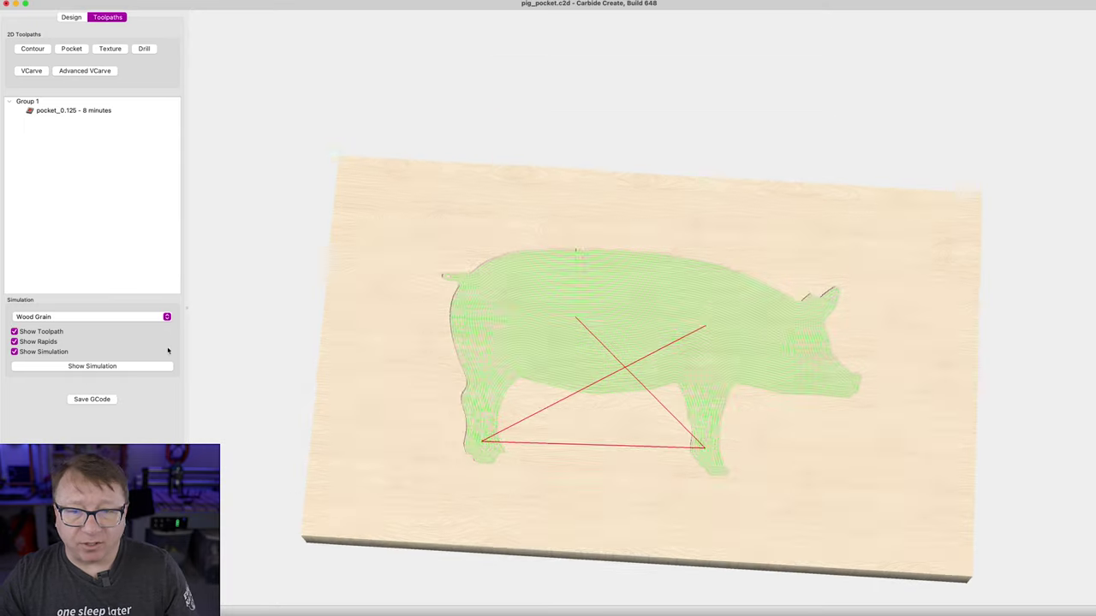
drag(700, 468, 511, 237)
scroll(500, 194, up, 5)
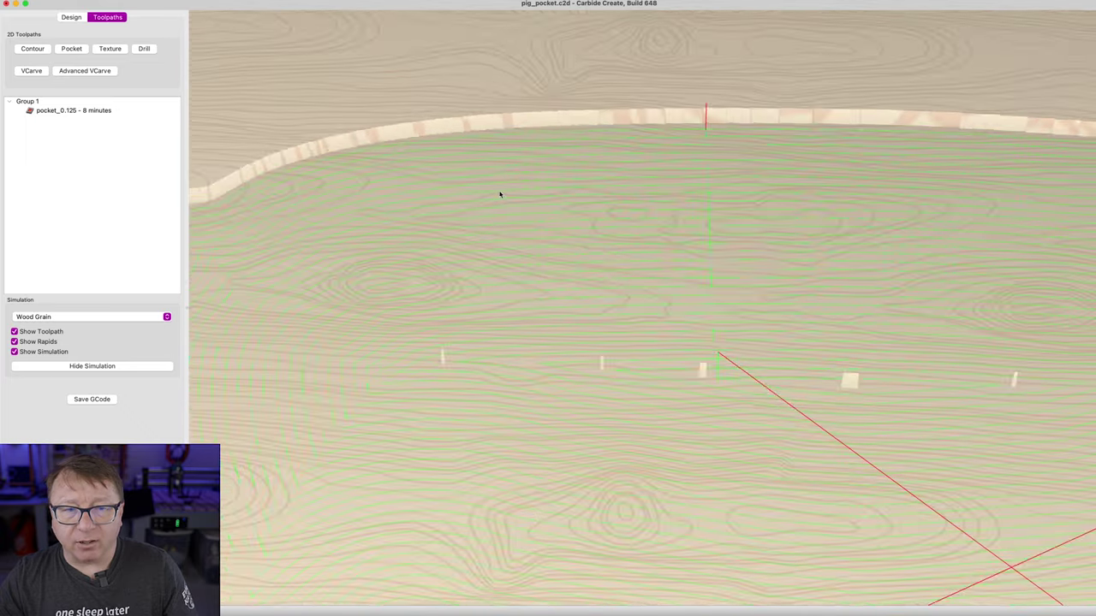
scroll(500, 195, down, 8)
right_drag(452, 204, 605, 240)
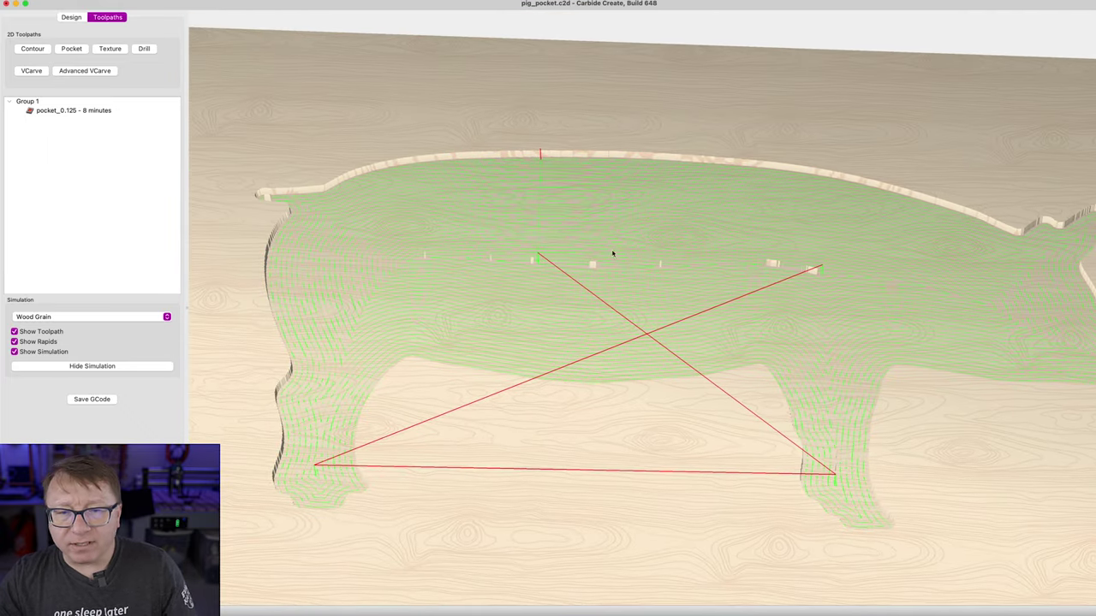
scroll(552, 266, up, 5)
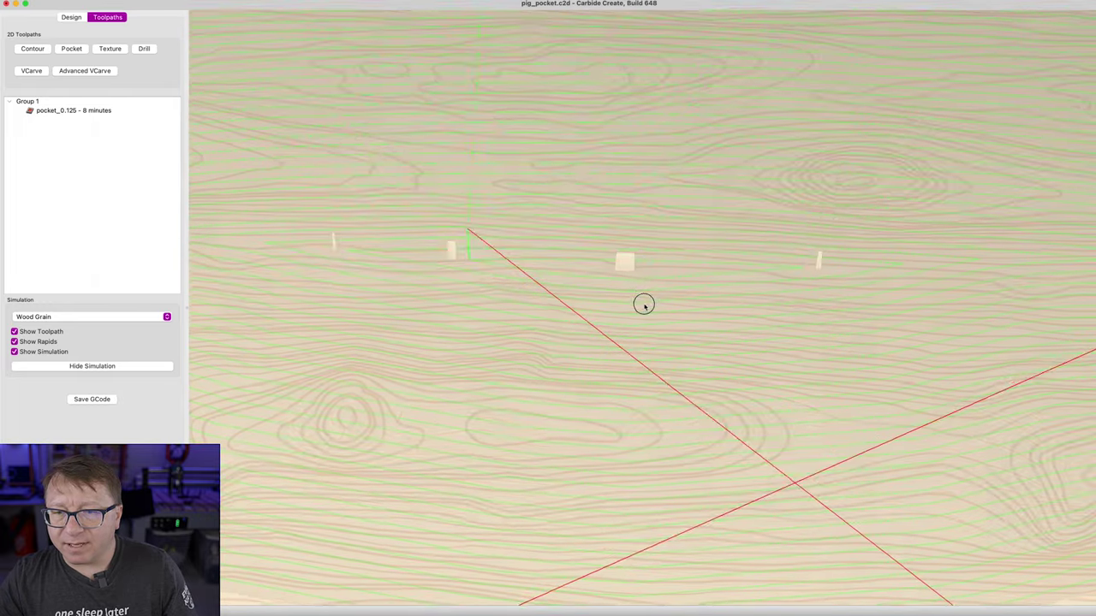
scroll(659, 385, up, 3)
scroll(641, 328, up, 3)
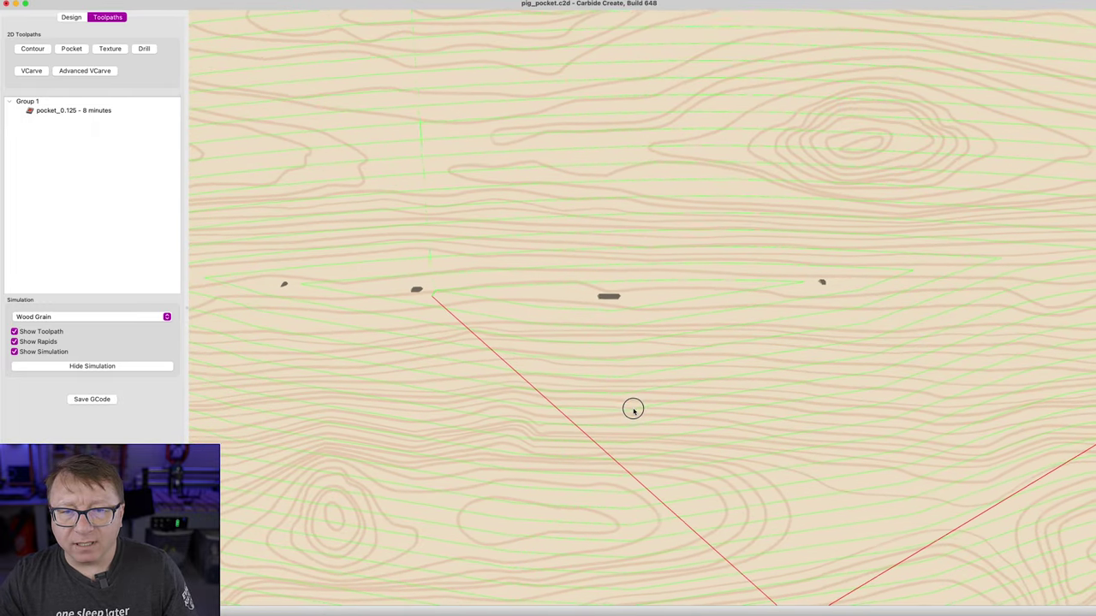
drag(632, 413, 634, 80)
scroll(622, 340, up, 3)
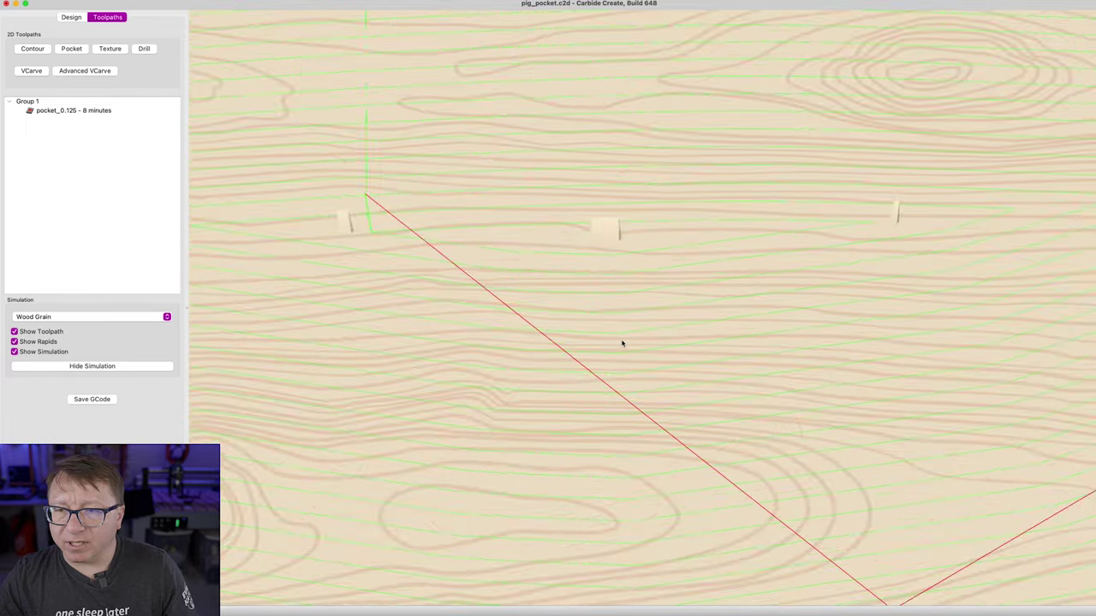
scroll(624, 346, down, 10)
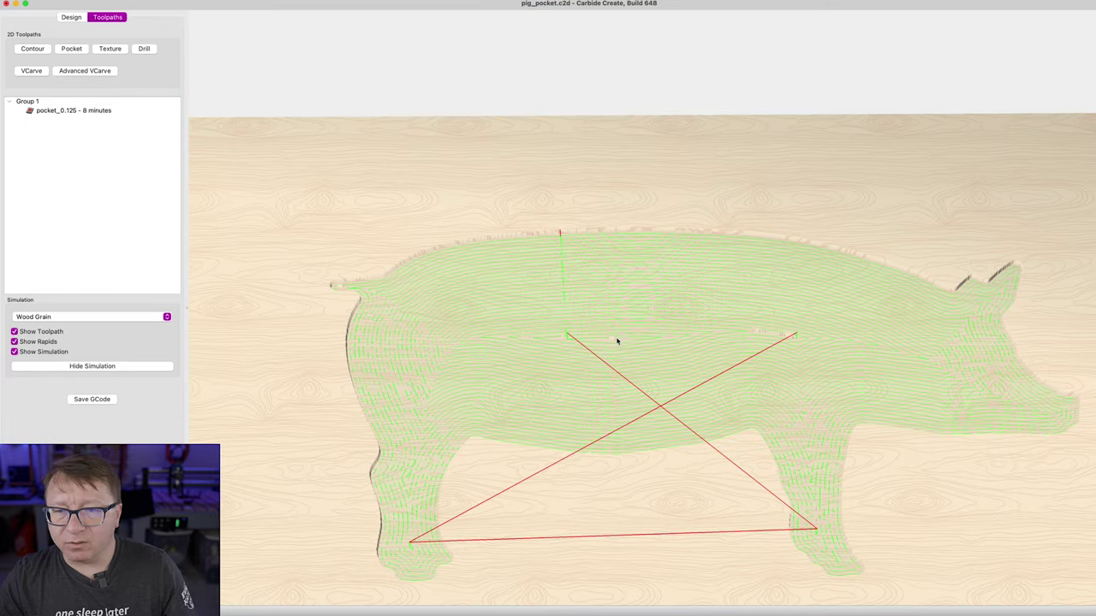
right_drag(587, 190, 542, 98)
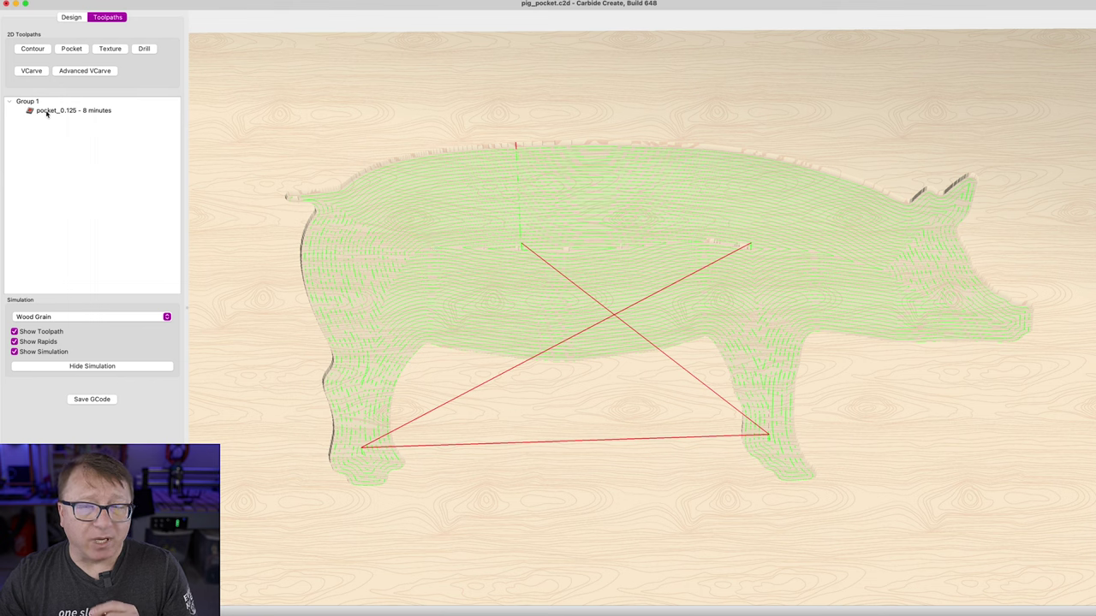
mouse_move(47, 115)
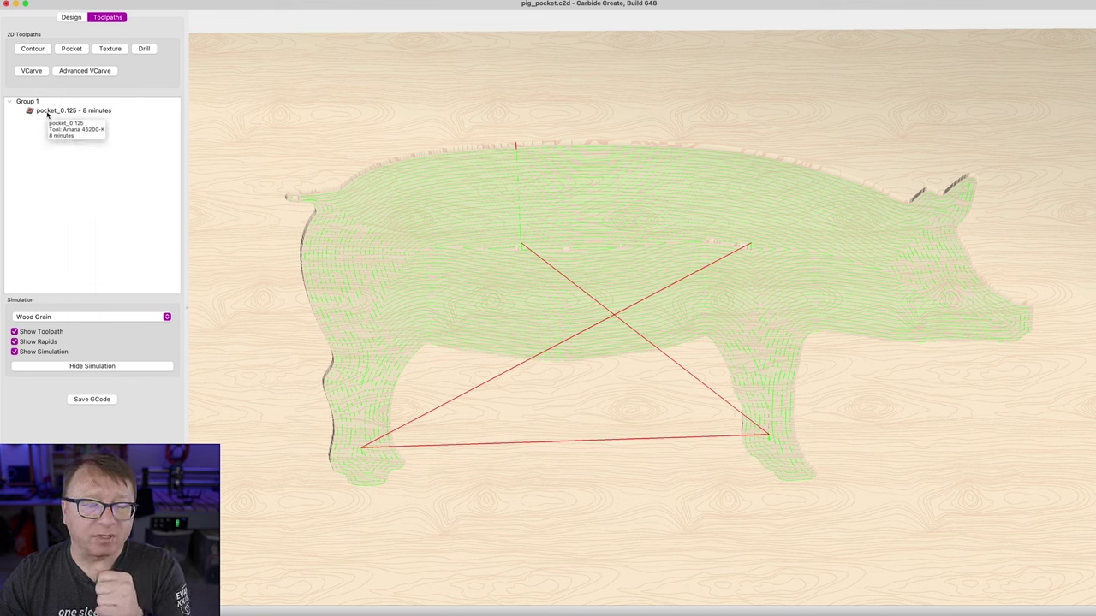
Work out a 0.05 stepover as 0.125 × 0.4 in Calculator
double_click(47, 114)
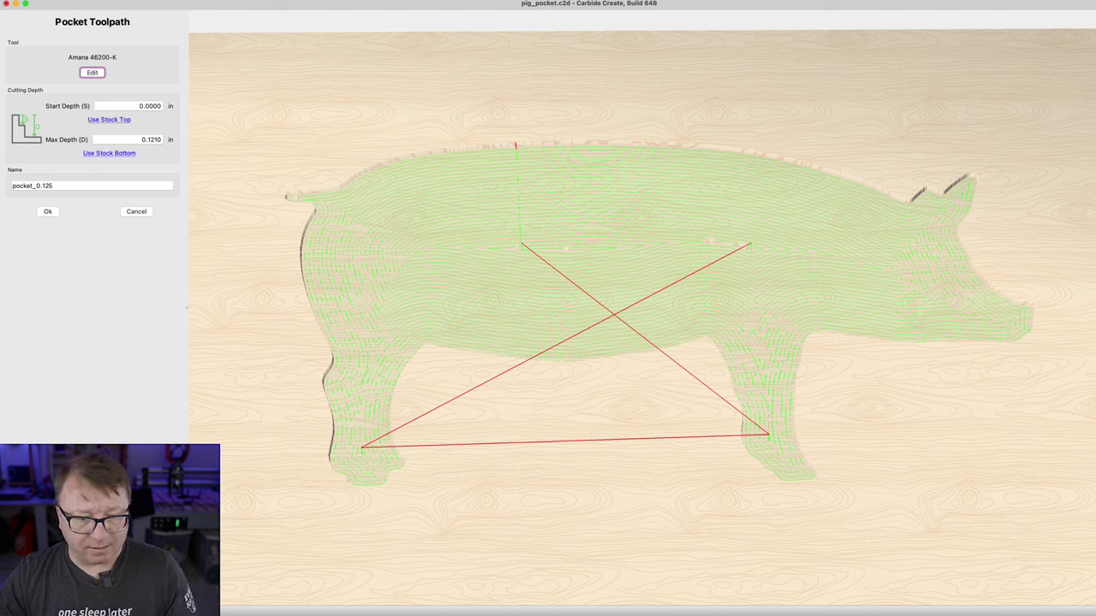
key(super+Tab)
text(.125*.4)
key(Return)
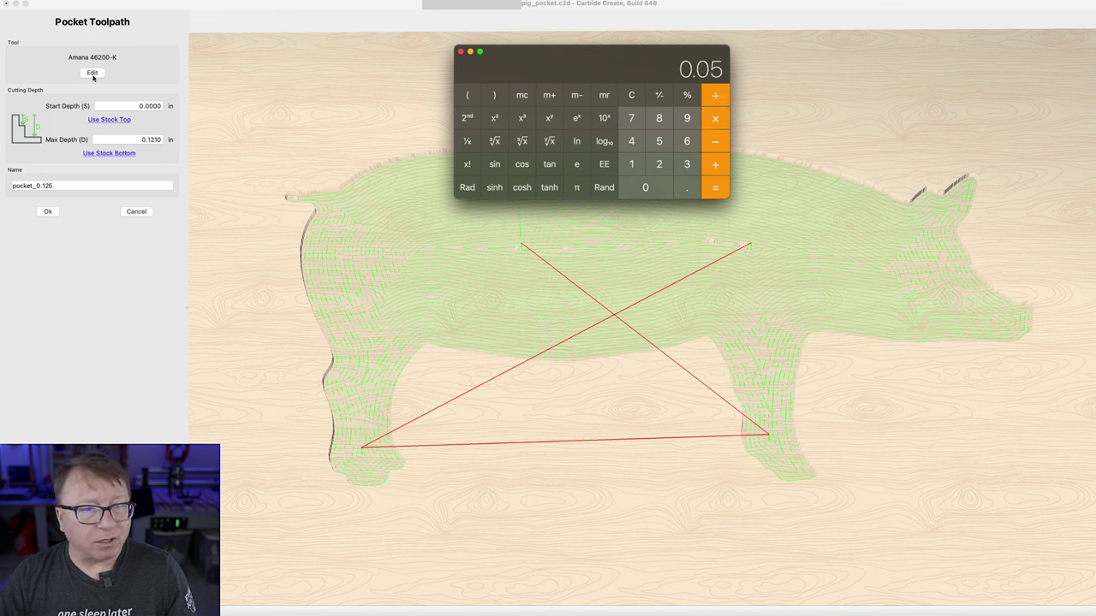
click(136, 213)
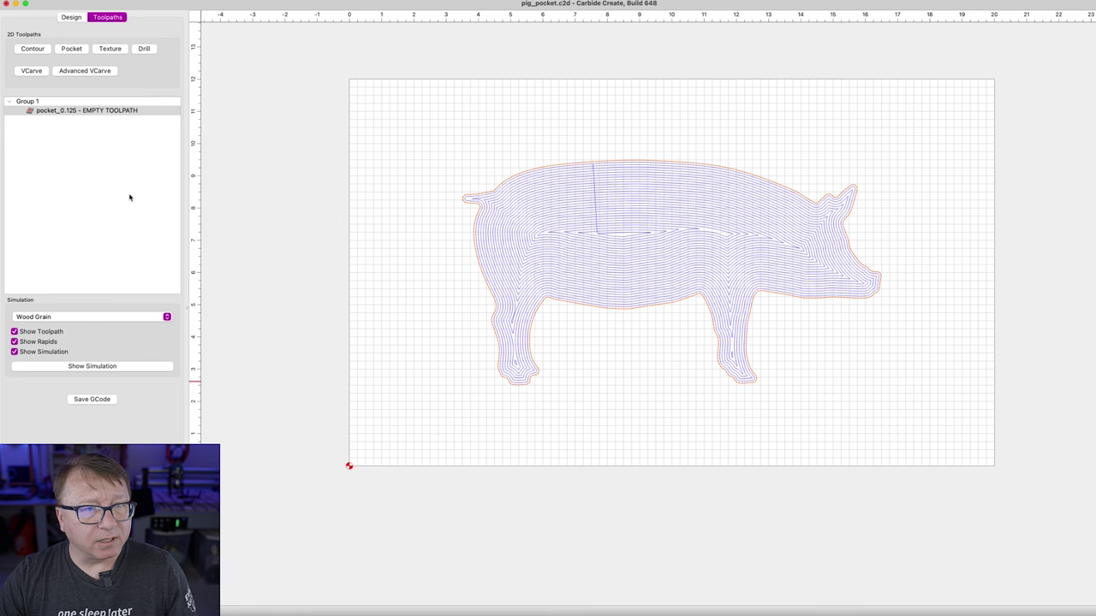
Change the pocket_0.125 cutter's stepover from 0.075 to 0.05 and apply it
double_click(72, 110)
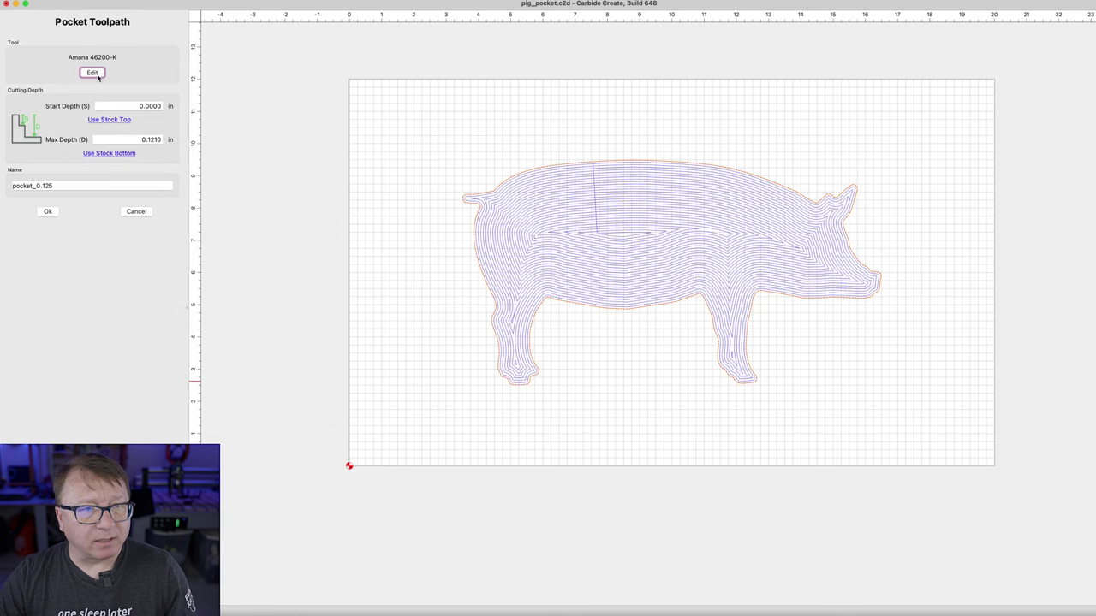
click(92, 73)
double_click(551, 271)
text(0.05)
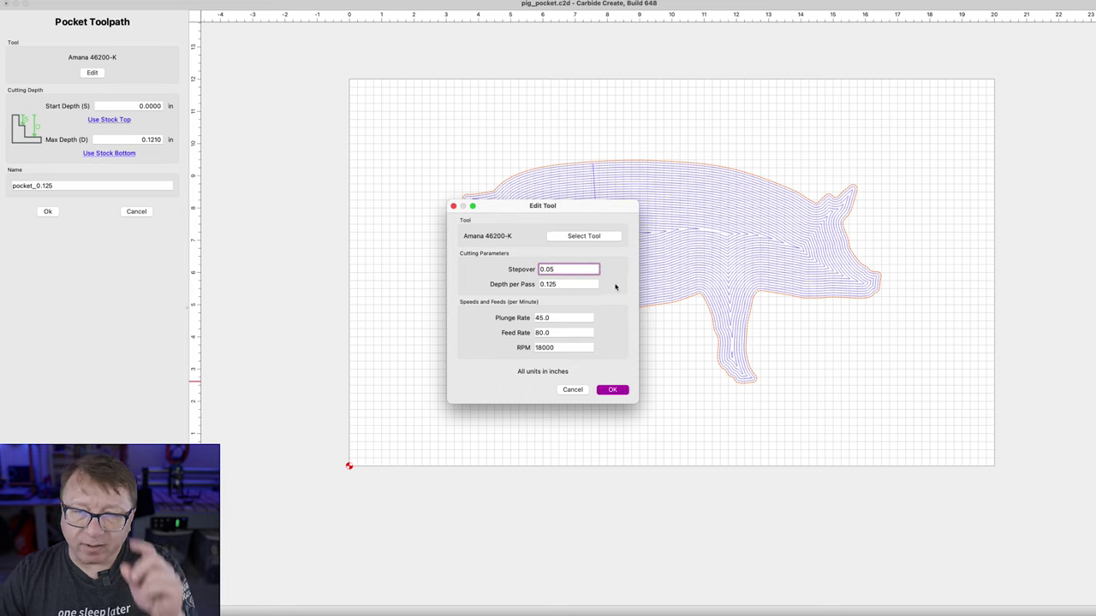
click(613, 390)
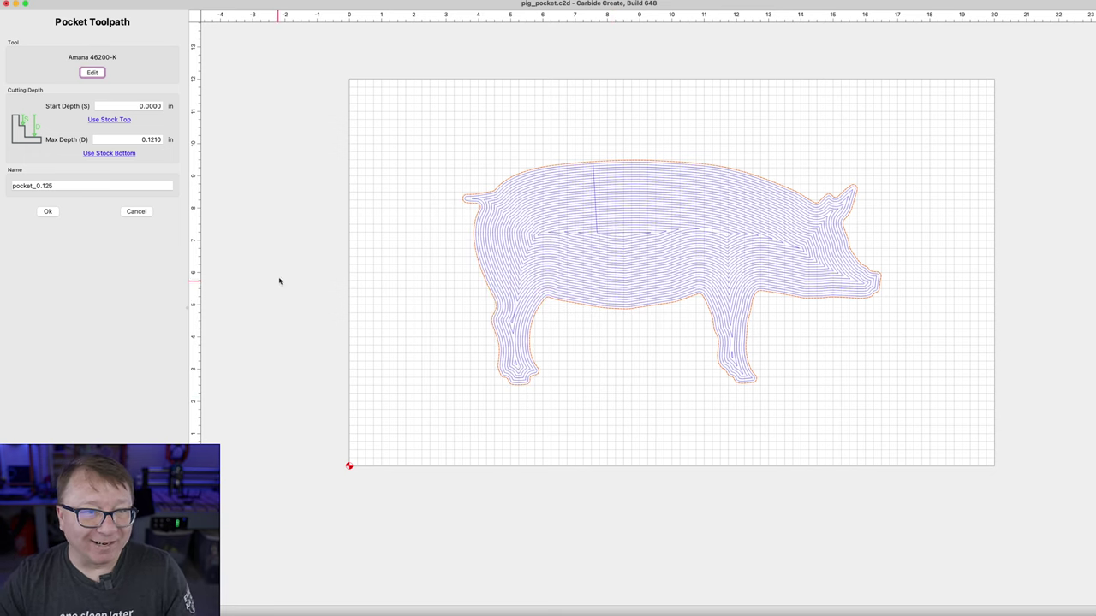
click(54, 213)
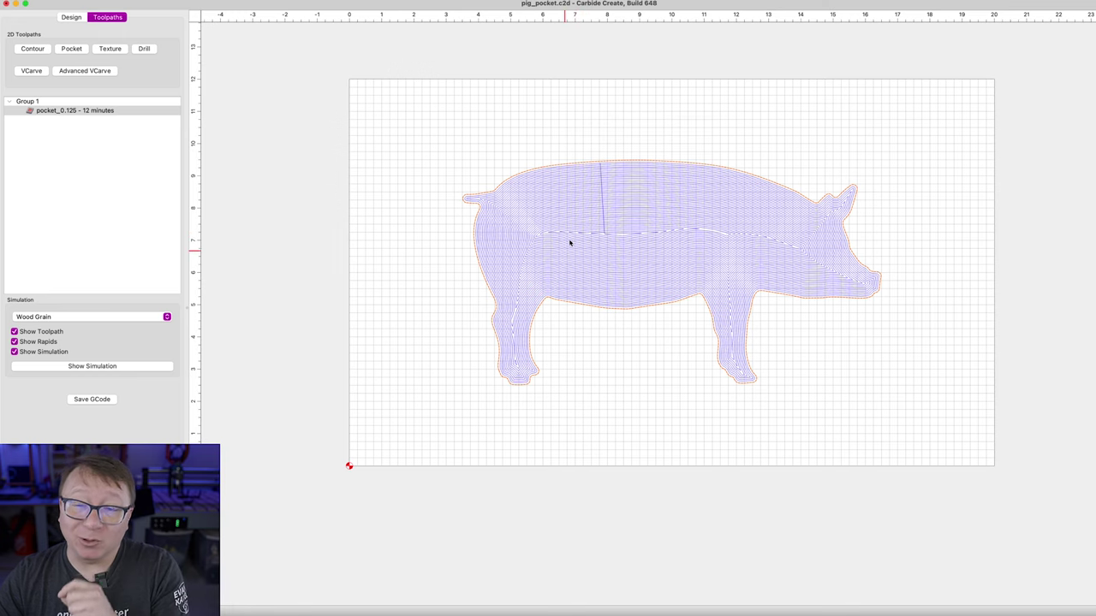
Re-simulate the 0.05-stepover pig pocket on the wood stock and inspect the cut from the side
scroll(570, 202, up, 5)
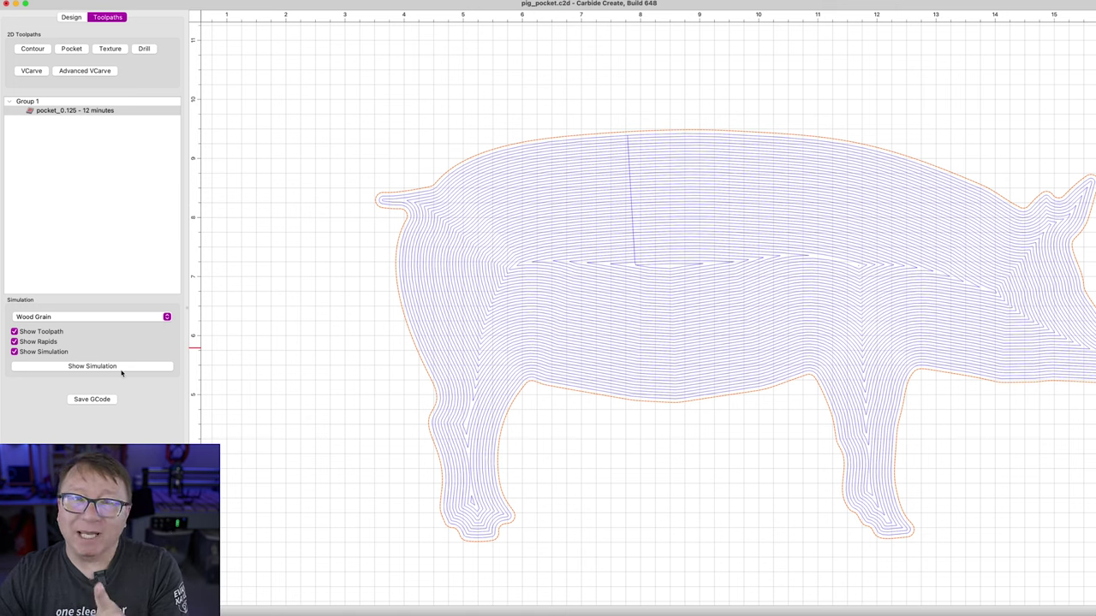
click(122, 369)
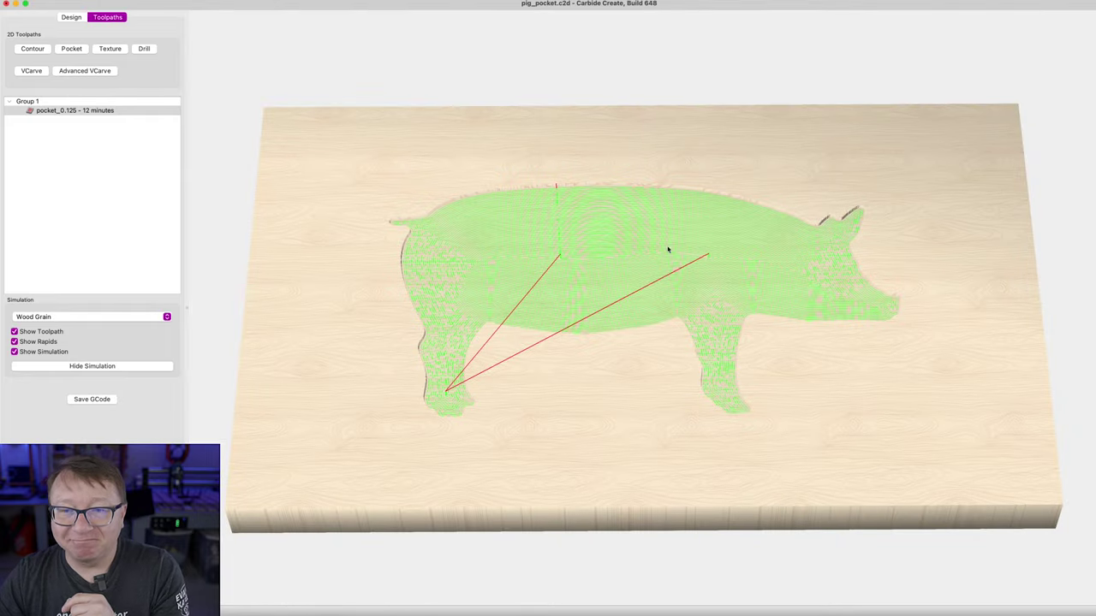
scroll(634, 232, up, 5)
scroll(565, 241, up, 5)
scroll(565, 242, down, 8)
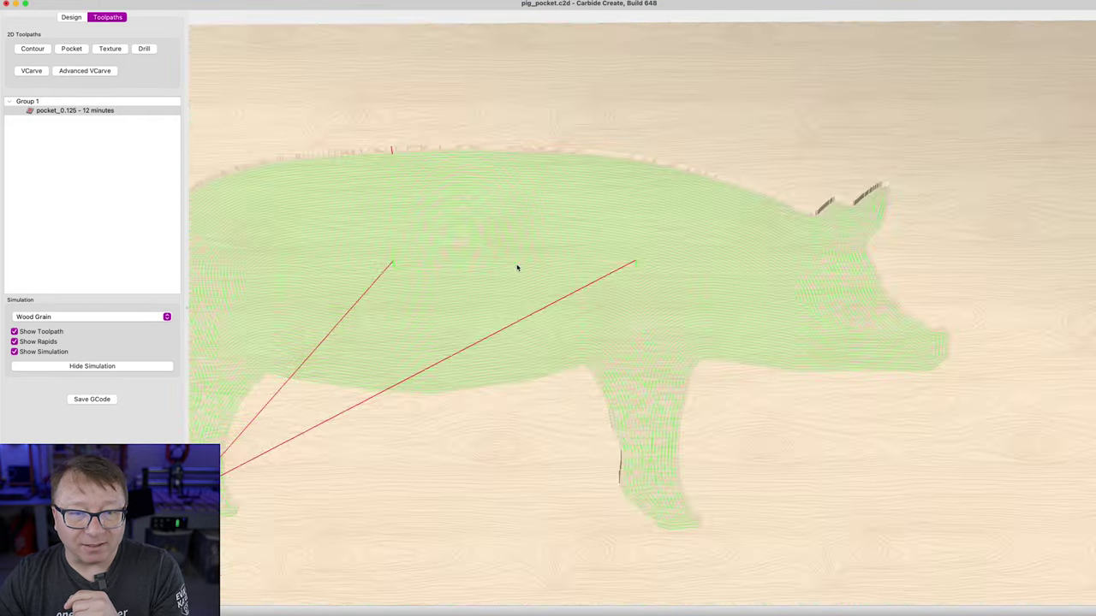
scroll(668, 271, up, 5)
scroll(550, 265, down, 5)
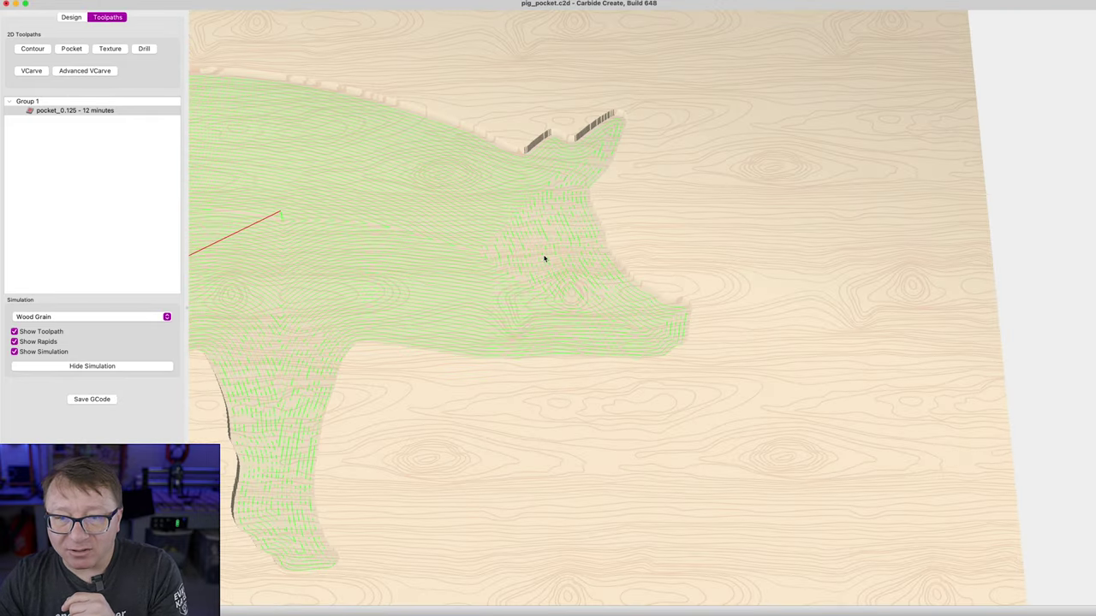
scroll(543, 257, up, 8)
scroll(543, 257, down, 6)
scroll(539, 263, down, 5)
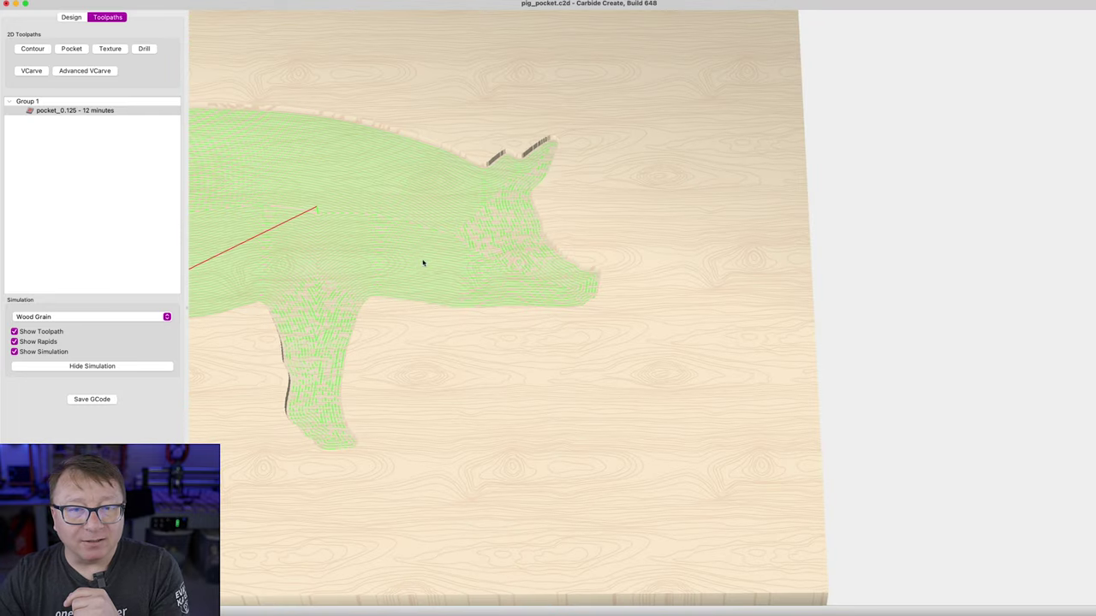
scroll(423, 262, up, 2)
drag(499, 266, 795, 245)
scroll(687, 268, down, 5)
drag(650, 282, 250, 377)
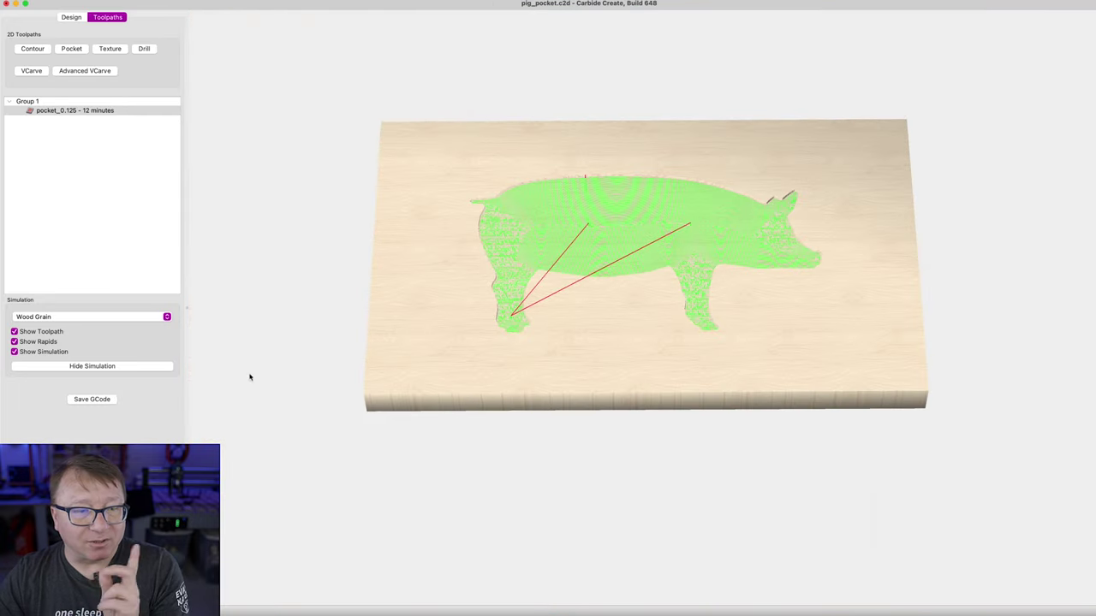
click(92, 399)
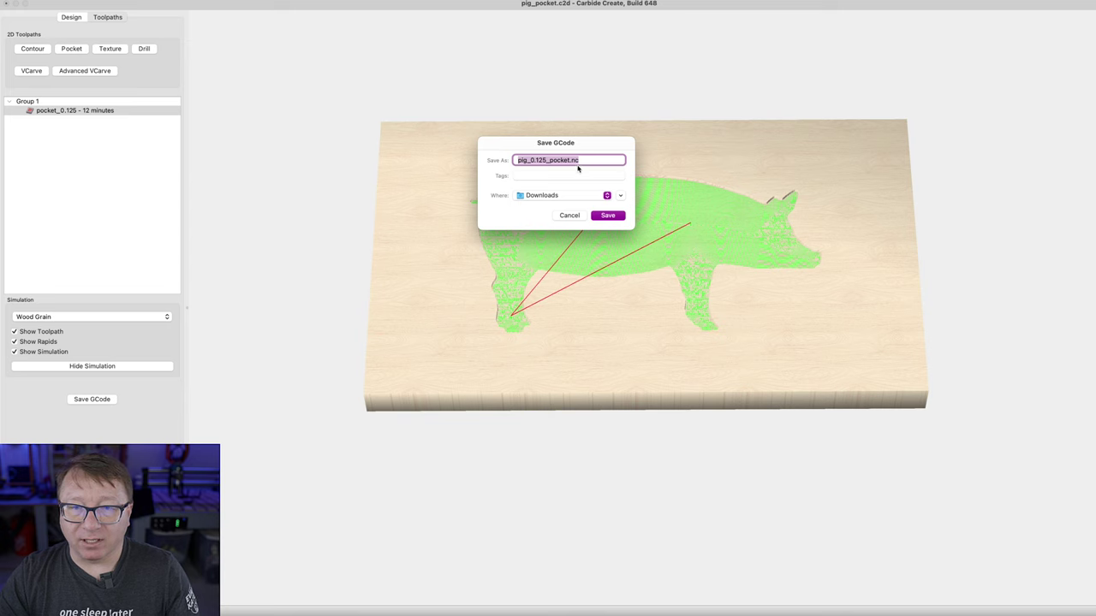
Save pig_0.125_pocket.nc in Downloads, overwriting the existing file, and return to the pig outline's design view
click(611, 217)
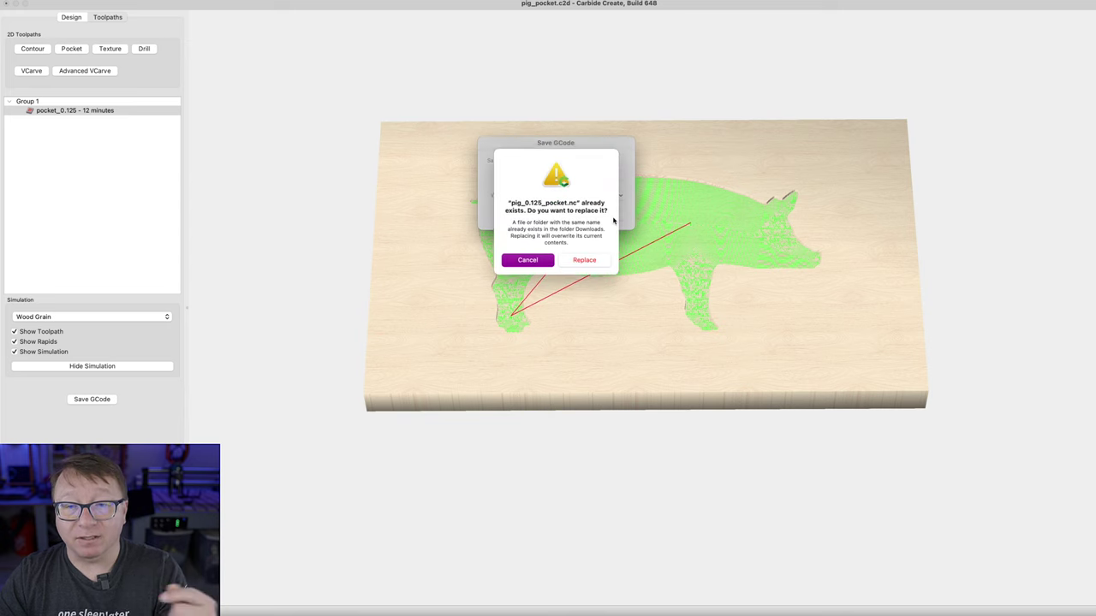
click(586, 261)
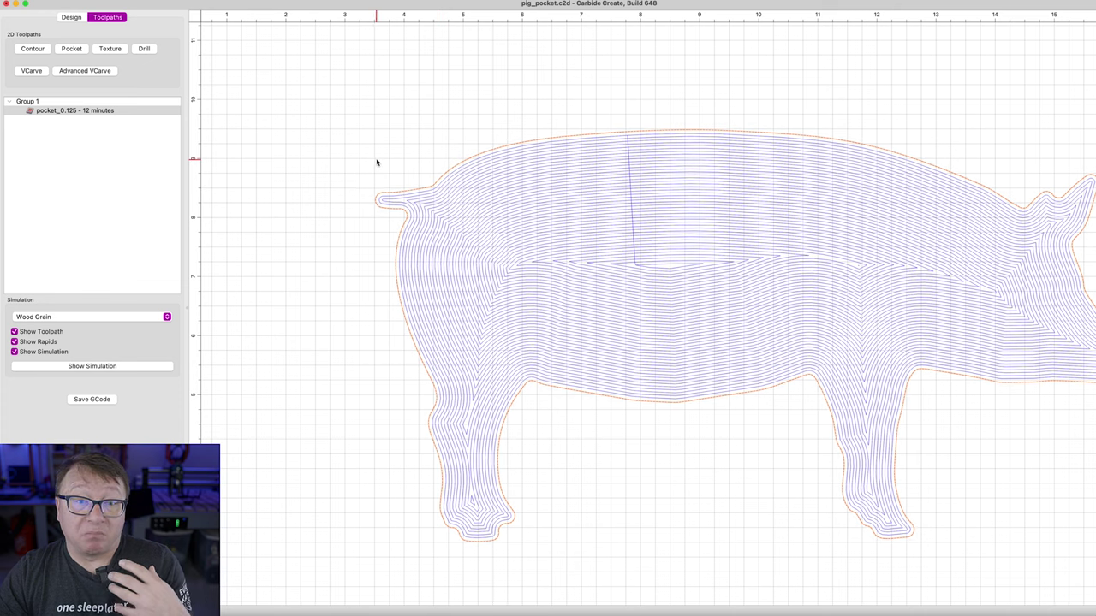
click(71, 18)
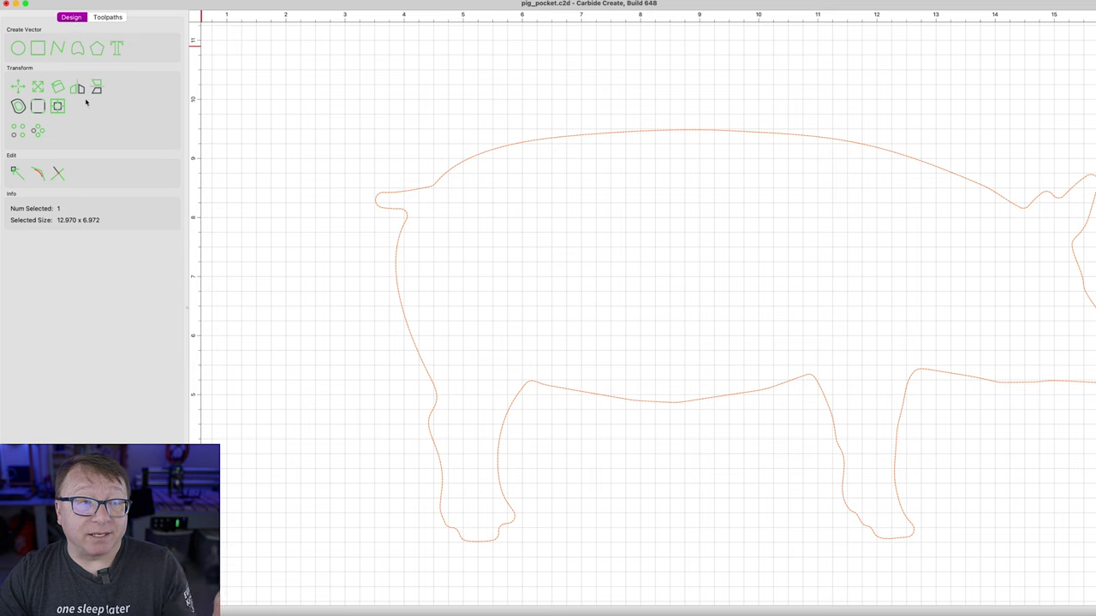